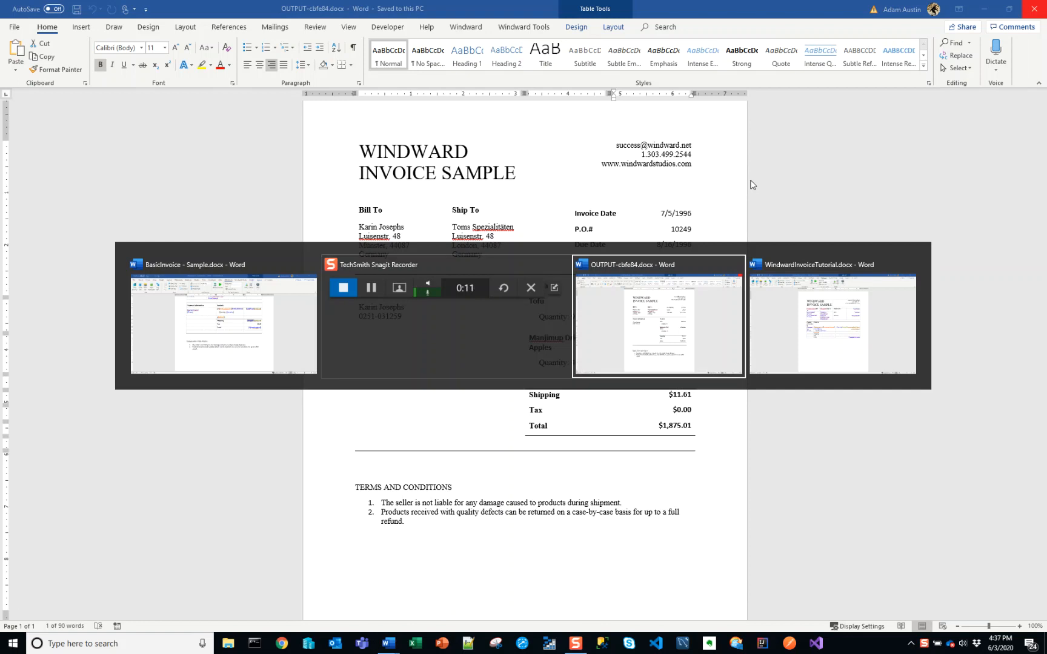
# Compare the finished sample invoice output with the WindwardInvoiceTutorial template.
pyautogui.hotkey('alt', 'Tab')
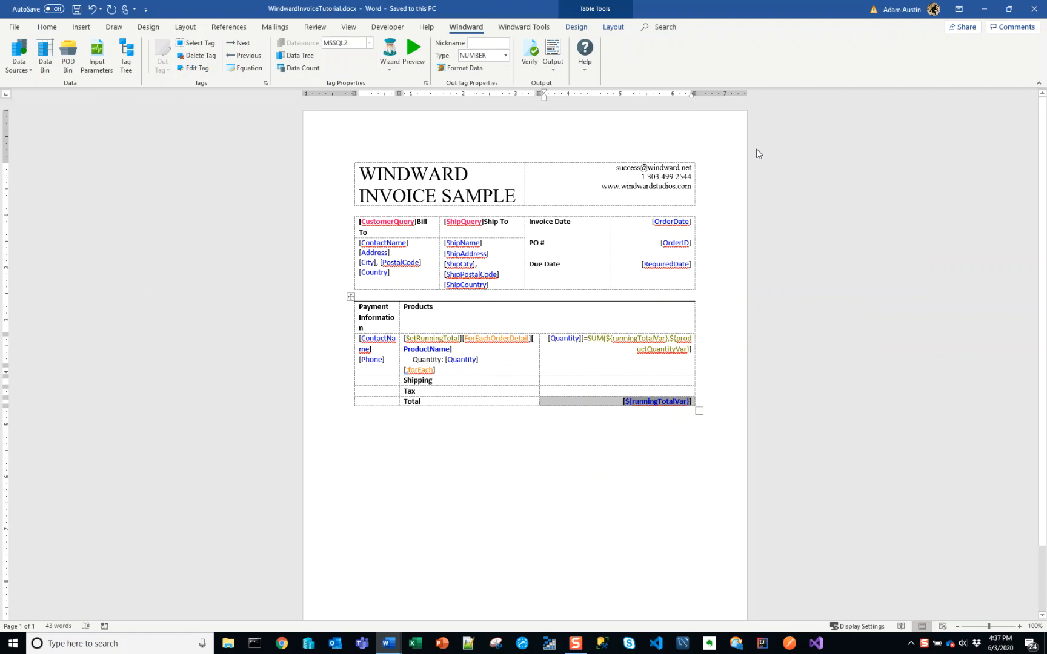
pyautogui.hotkey('alt', 'Tab')
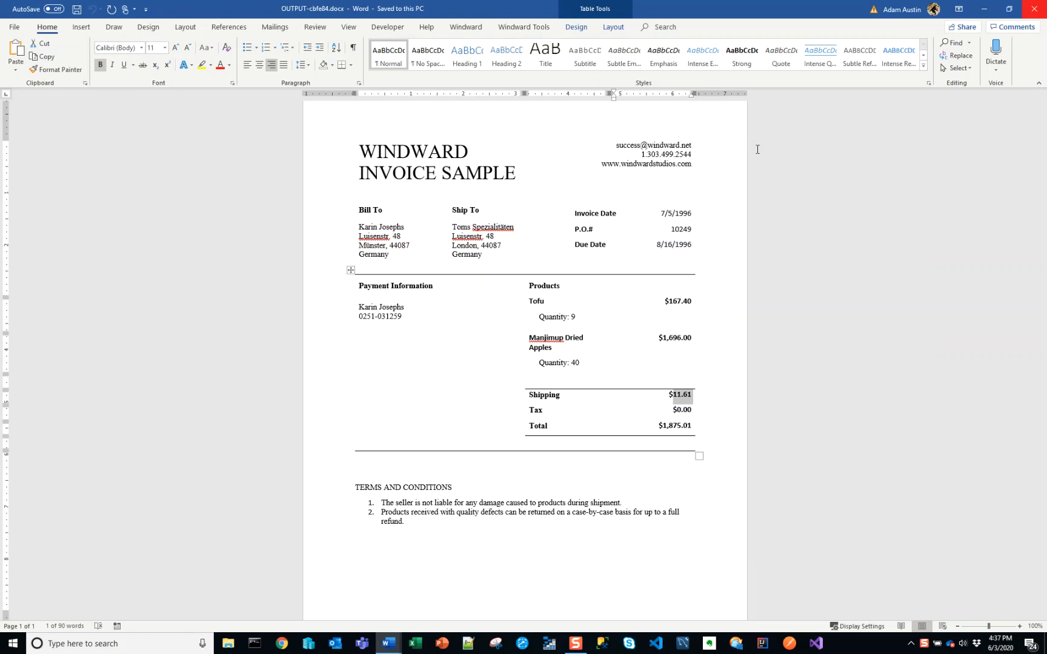
pyautogui.hotkey('alt', 'Tab')
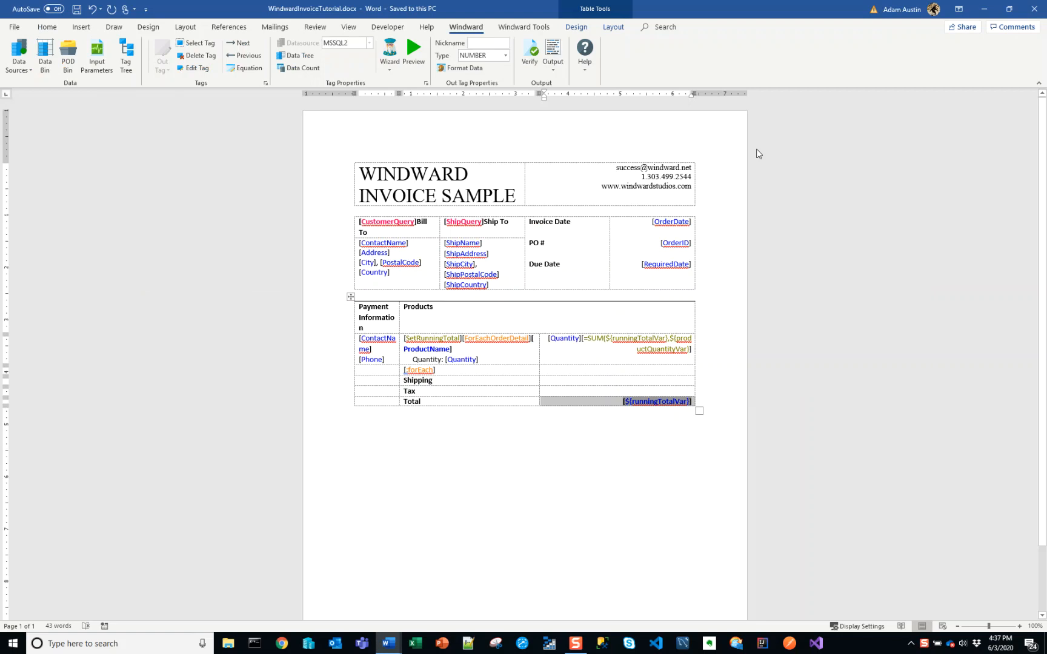
# Generate a DOCX report from the invoice template with orderIDInputParameter 10249 and review its totals section.
pyautogui.click(553, 63)
pyautogui.click(565, 85)
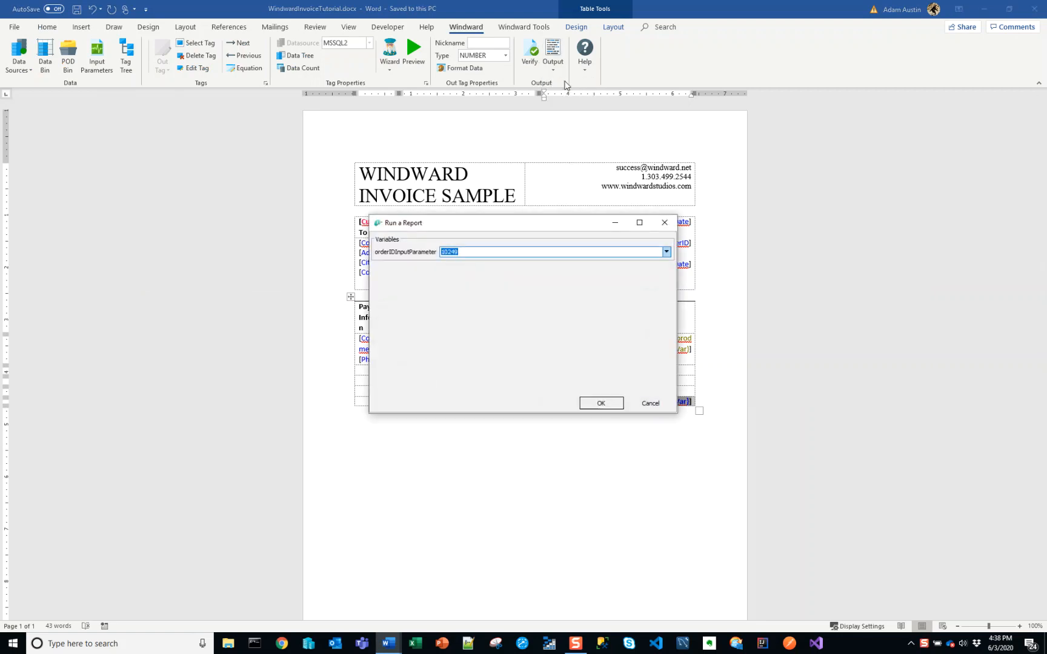
pyautogui.press('Return')
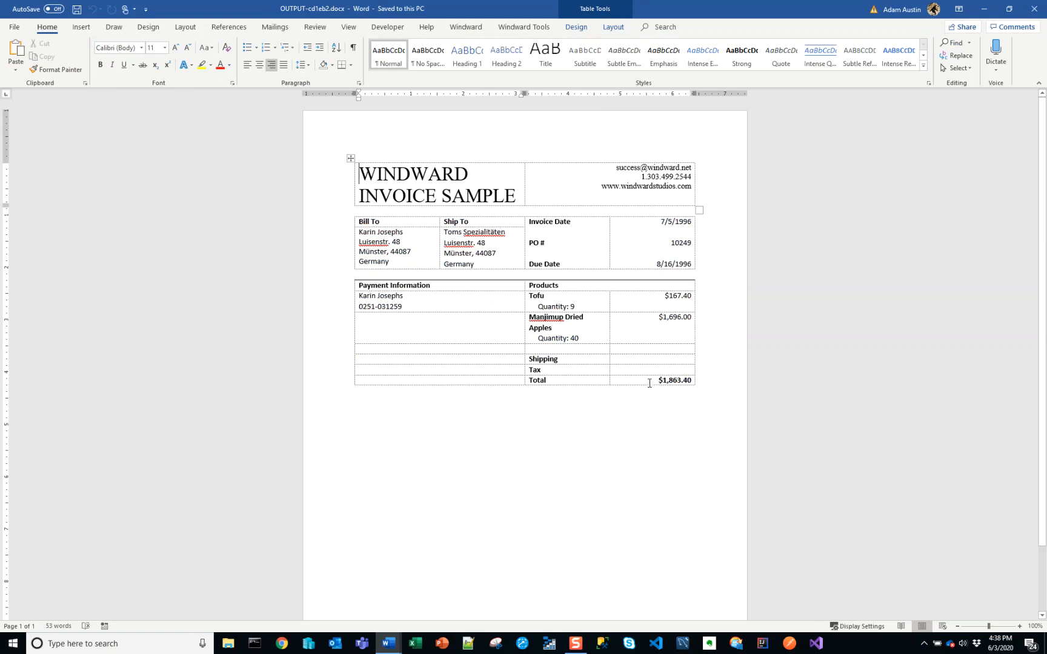
pyautogui.click(683, 382)
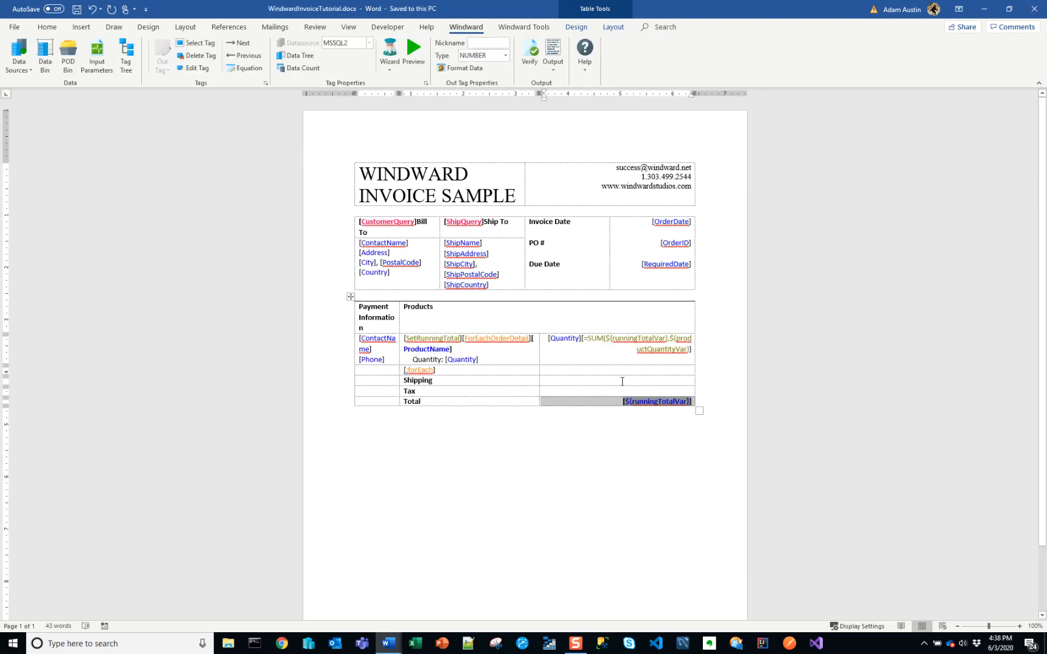
# Show the Data Bin and examine the Orders and Order Details tables for a shipping cost field.
pyautogui.click(627, 384)
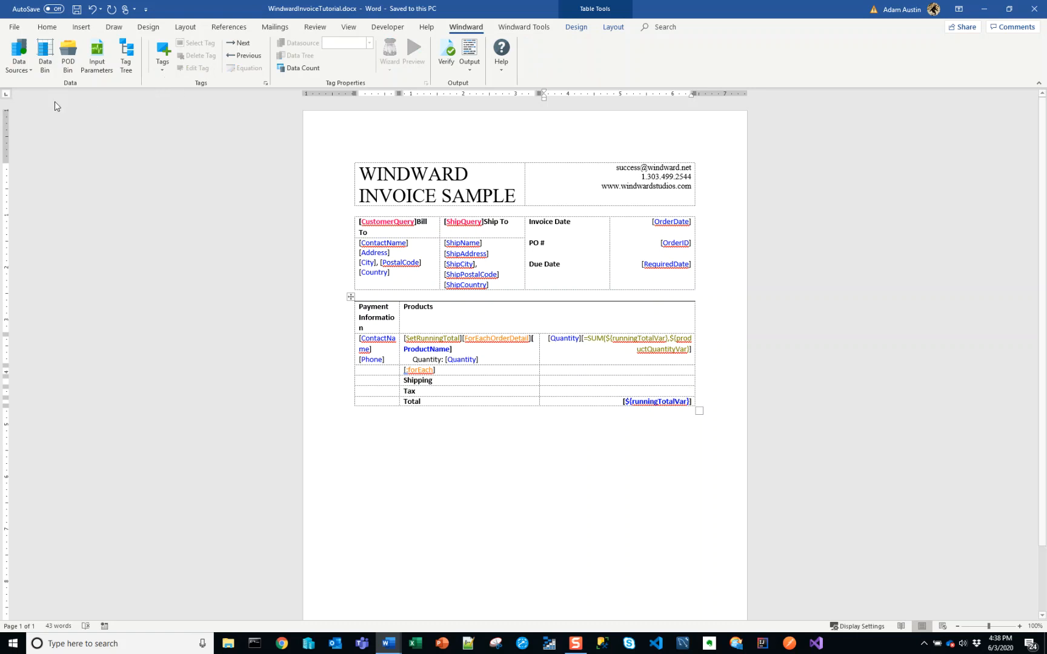
pyautogui.click(45, 66)
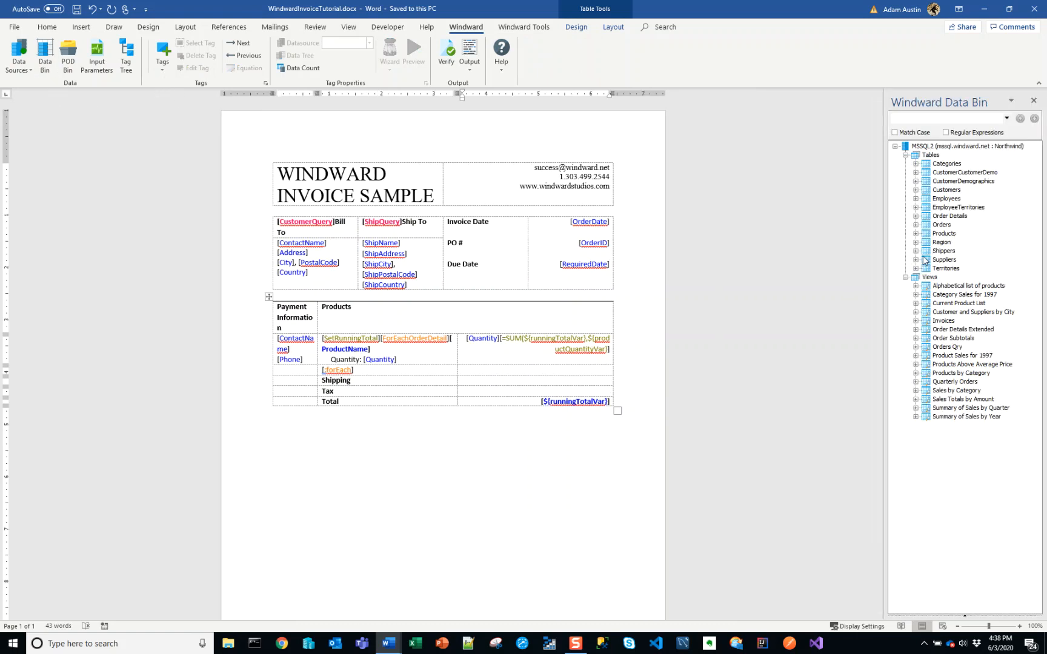
pyautogui.click(917, 225)
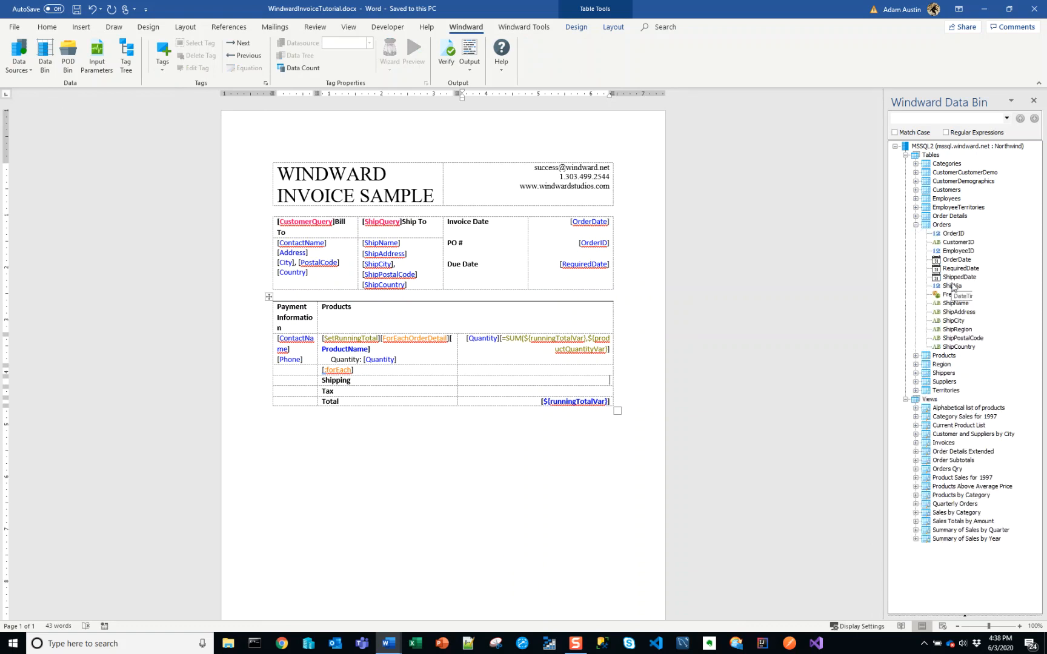
pyautogui.click(917, 216)
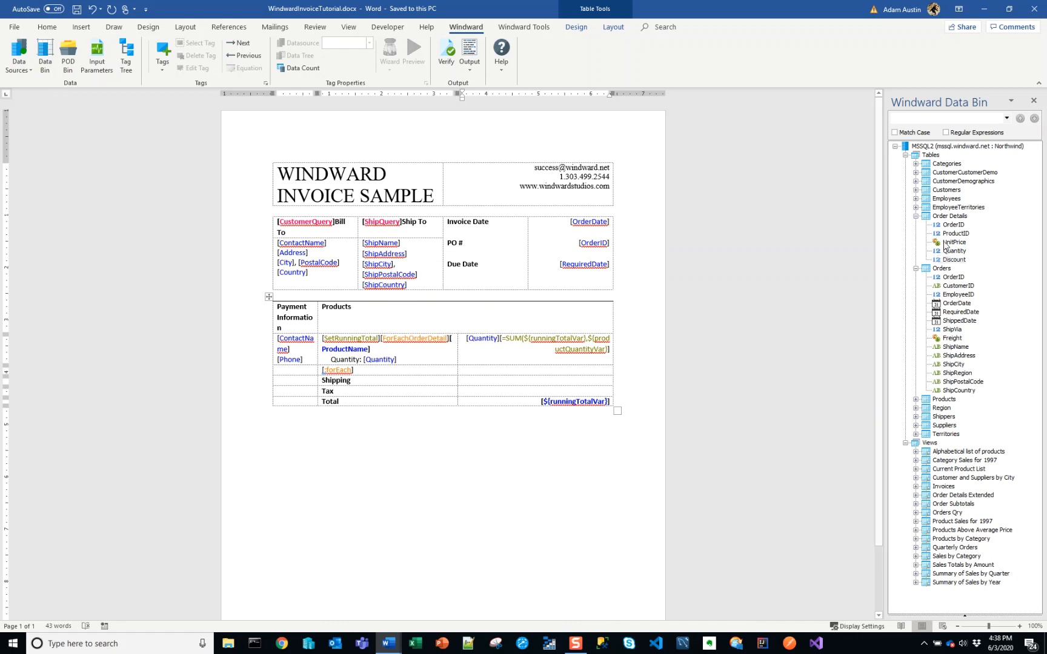
pyautogui.click(954, 332)
pyautogui.click(953, 338)
# Insert an Out tag in the empty value cell of the Shipping row.
pyautogui.click(543, 383)
pyautogui.click(162, 58)
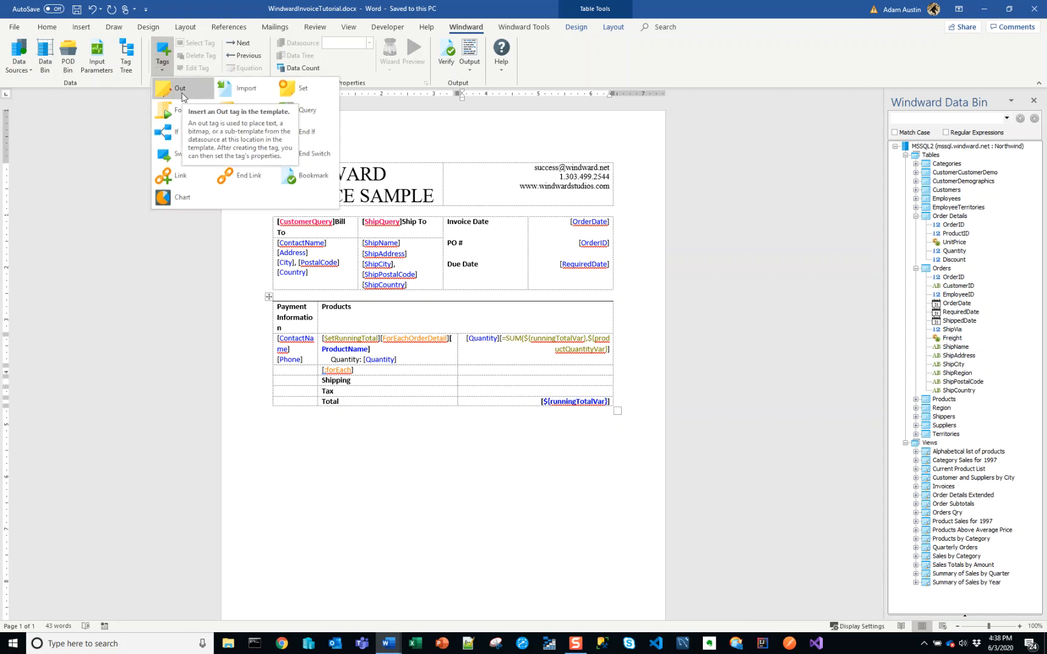
pyautogui.click(181, 94)
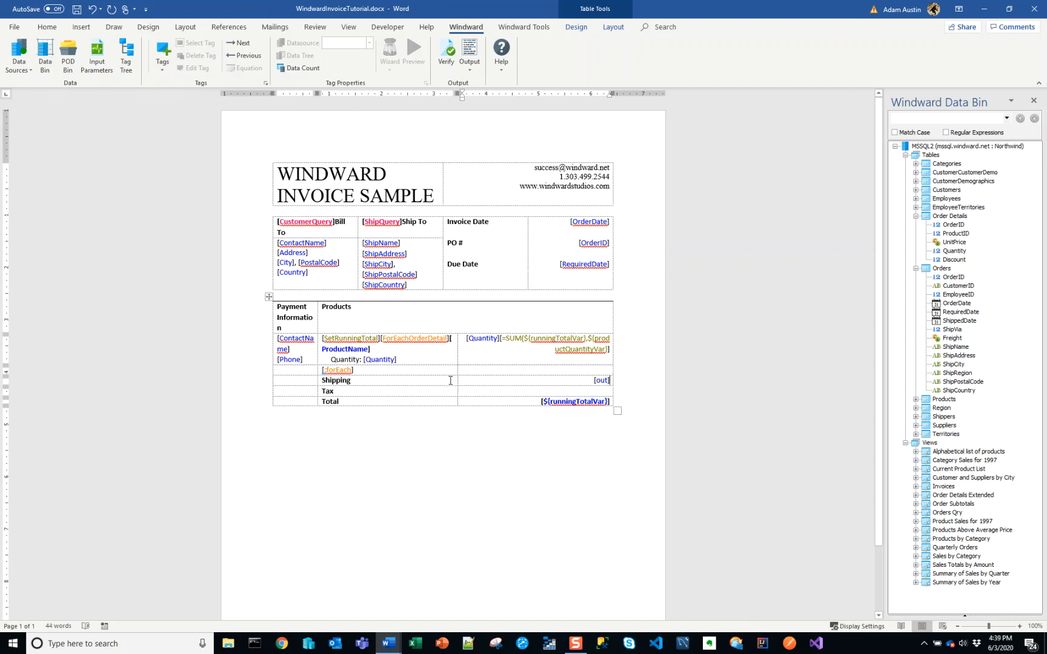
# Examine the fields of customerQueryVar and shipToVar in the data tree of the Shipping Out tag.
pyautogui.click(605, 381)
pyautogui.click(290, 56)
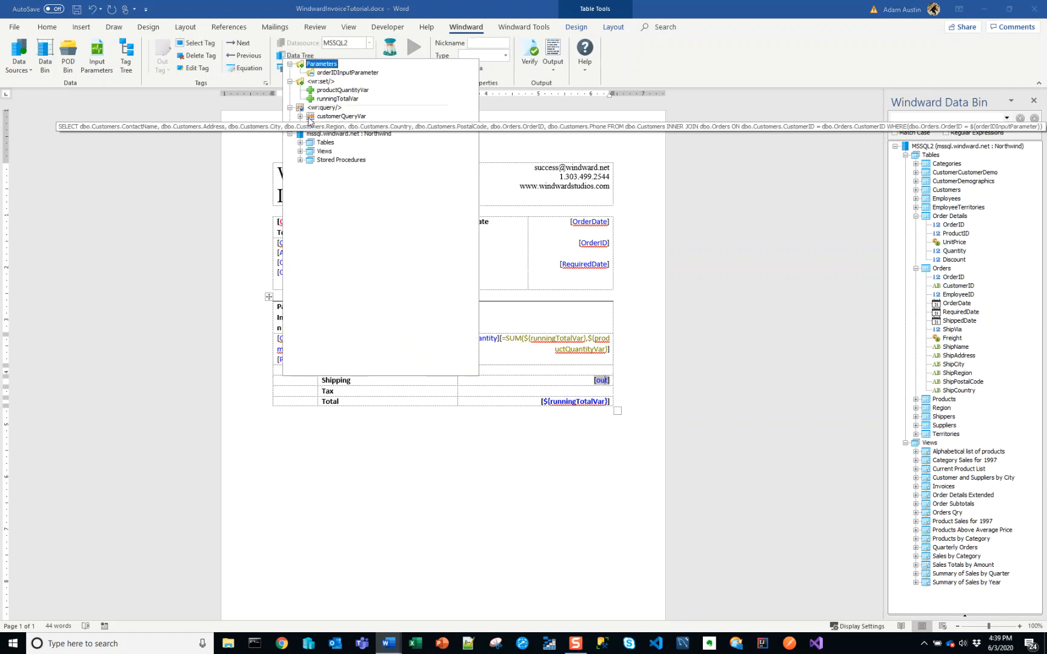
pyautogui.click(300, 117)
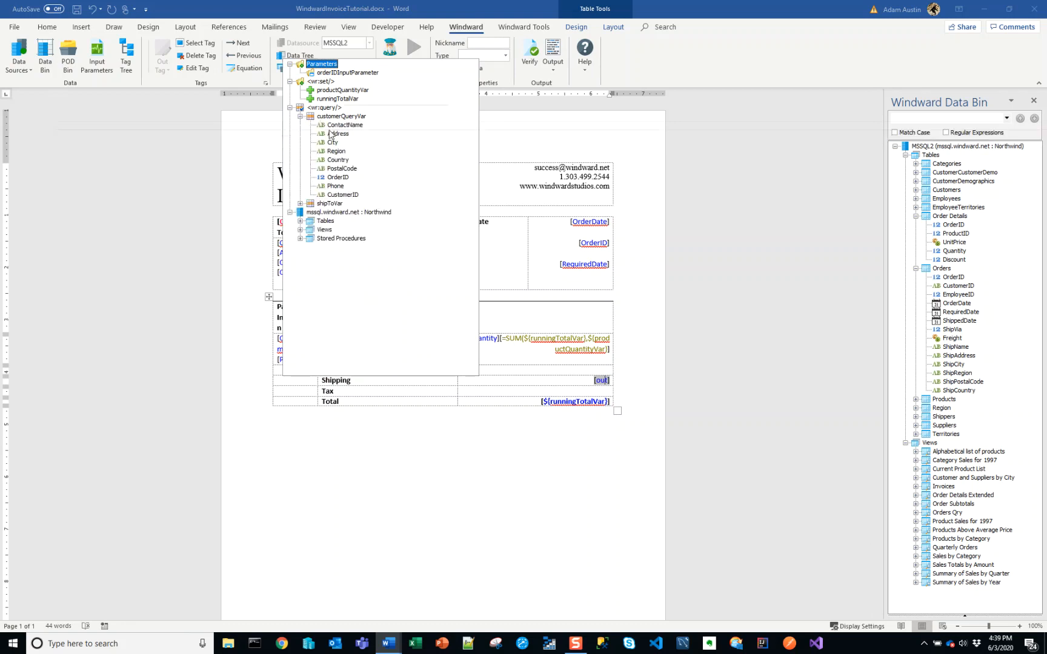
pyautogui.click(301, 203)
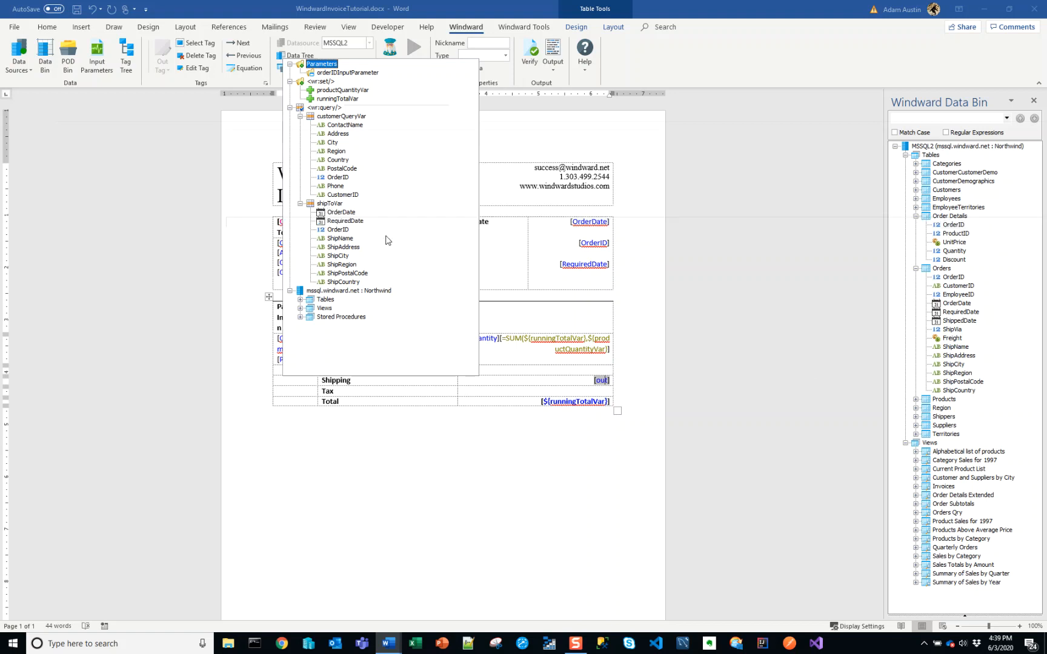
pyautogui.click(533, 265)
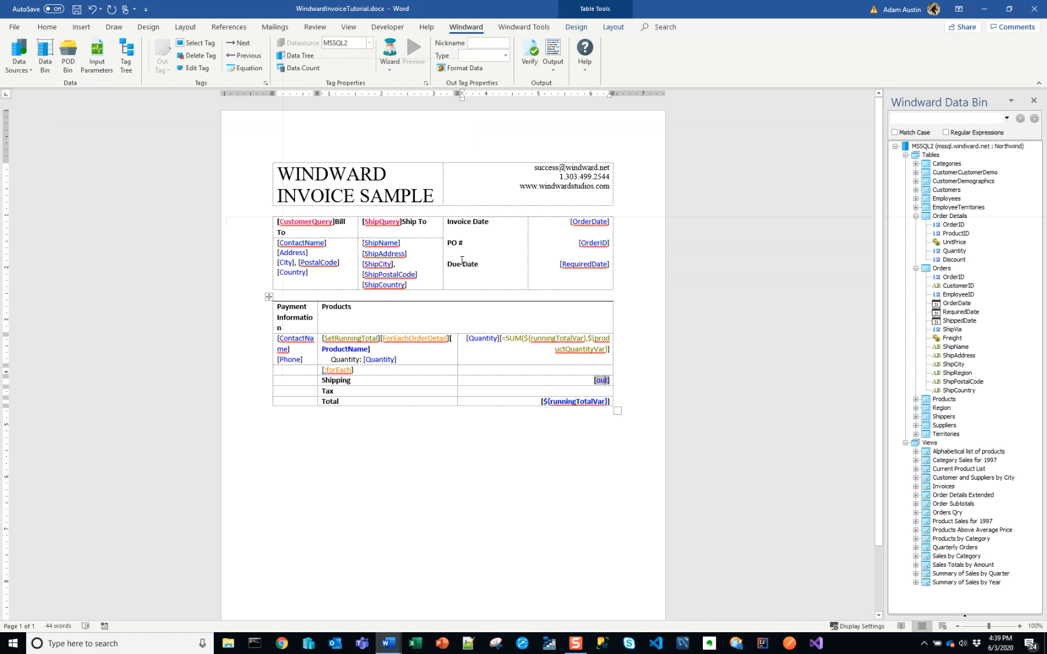
# Add the Orders table's Freight column to the ShipQuery tag with the Select Wizard and save the tag.
pyautogui.click(388, 221)
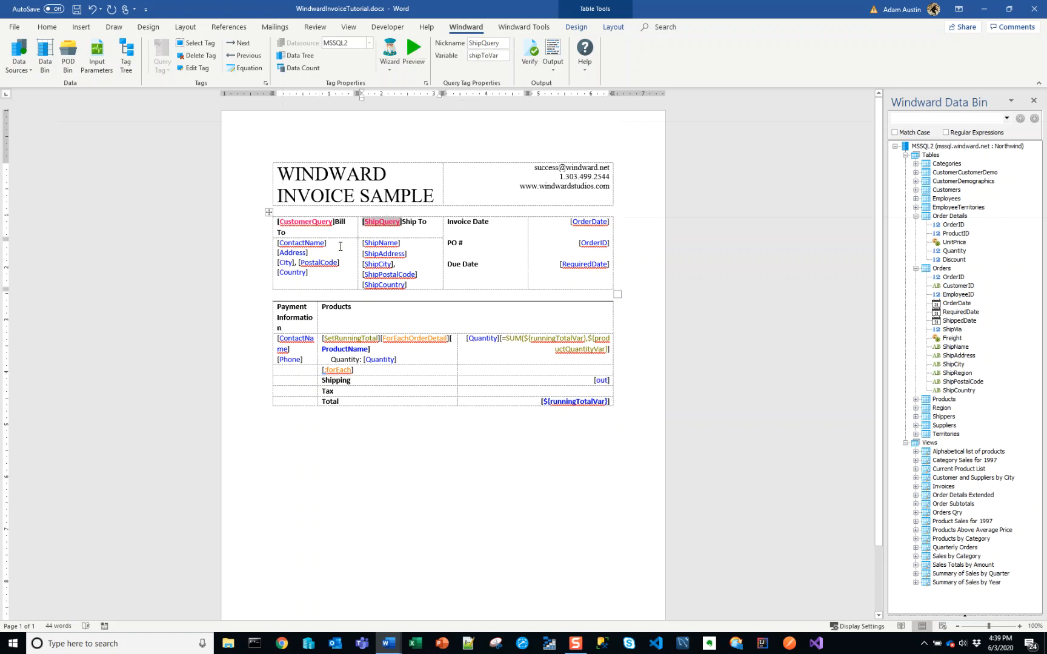
pyautogui.click(195, 67)
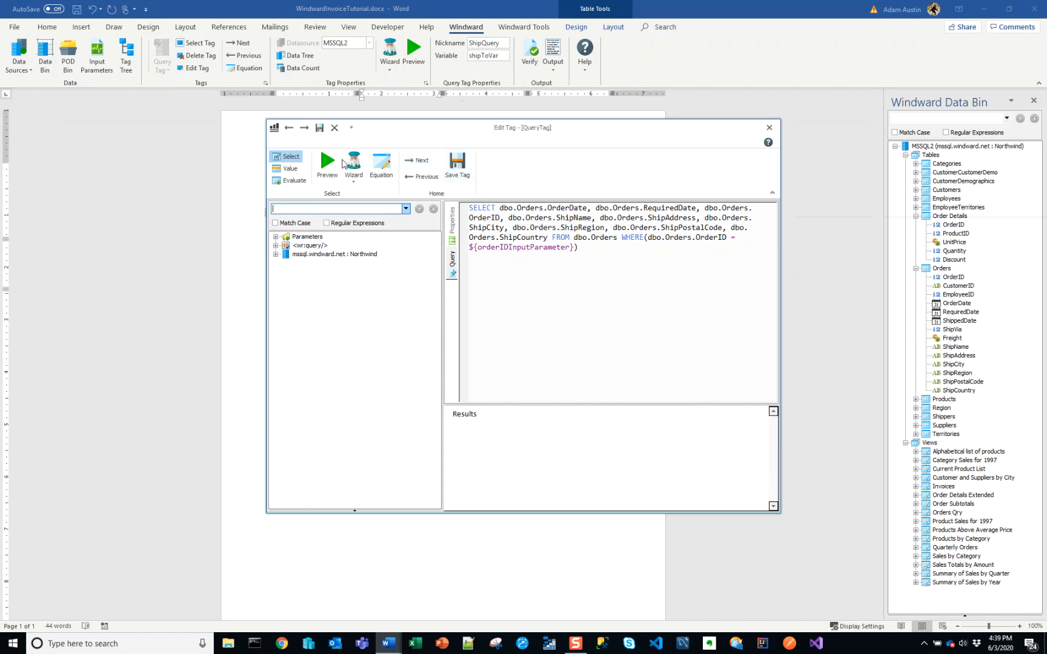
pyautogui.click(354, 182)
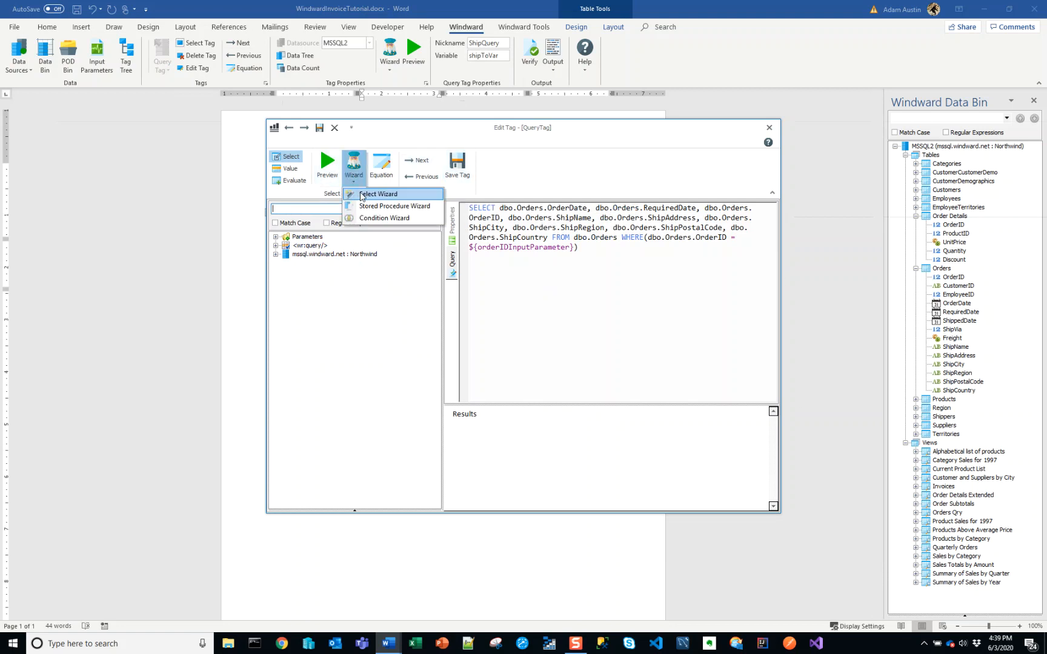
pyautogui.click(362, 193)
pyautogui.click(234, 220)
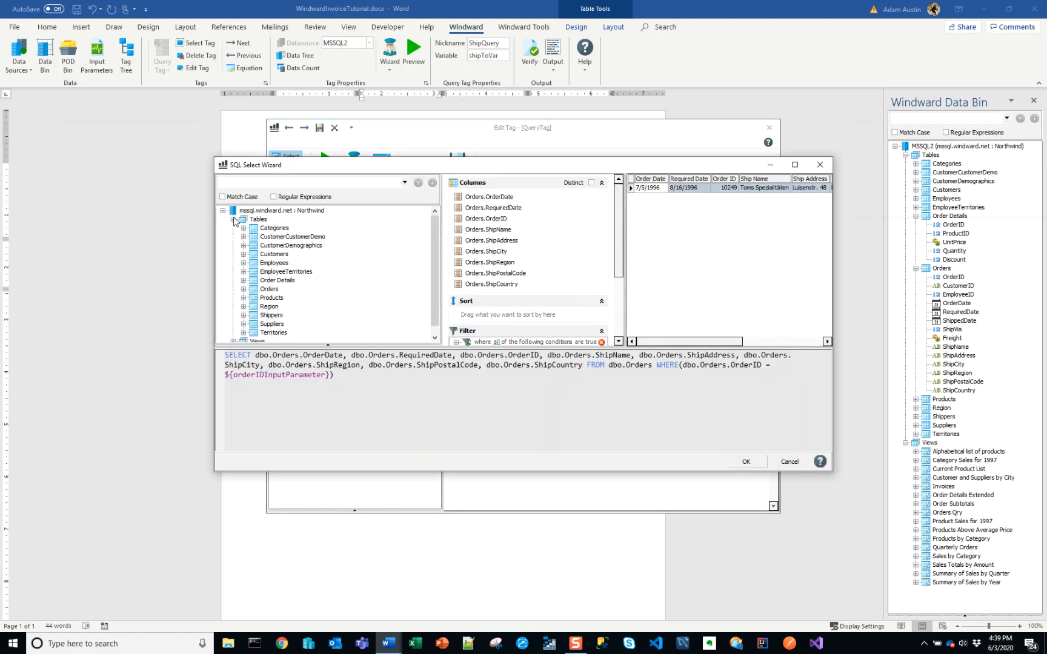
pyautogui.click(243, 290)
pyautogui.click(277, 282)
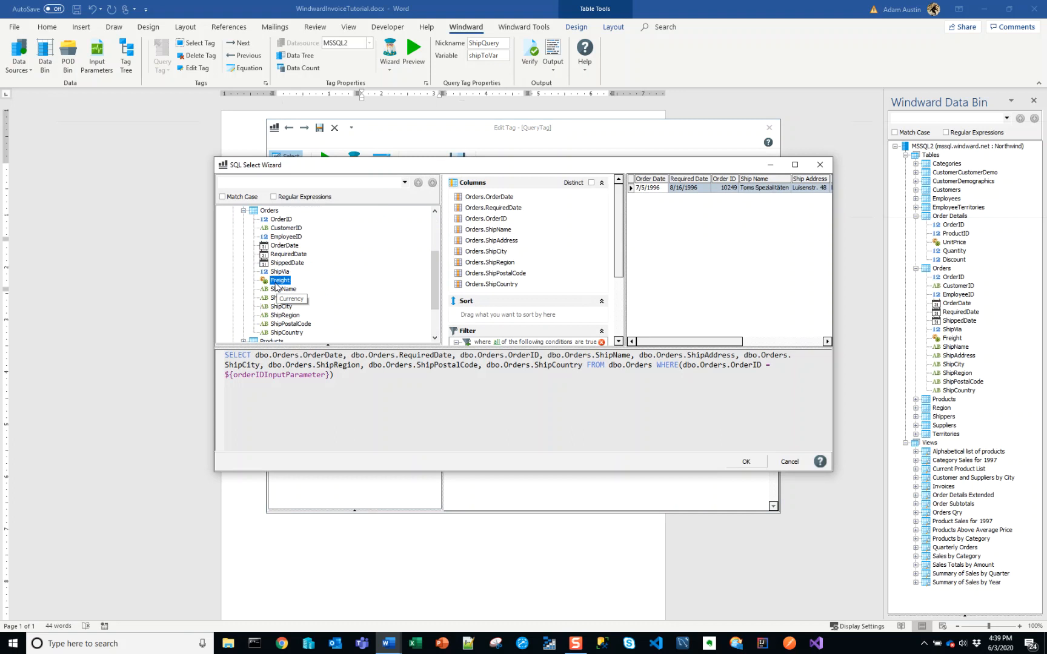
pyautogui.moveTo(274, 283); pyautogui.dragTo(486, 292)
pyautogui.moveTo(693, 342); pyautogui.dragTo(828, 338)
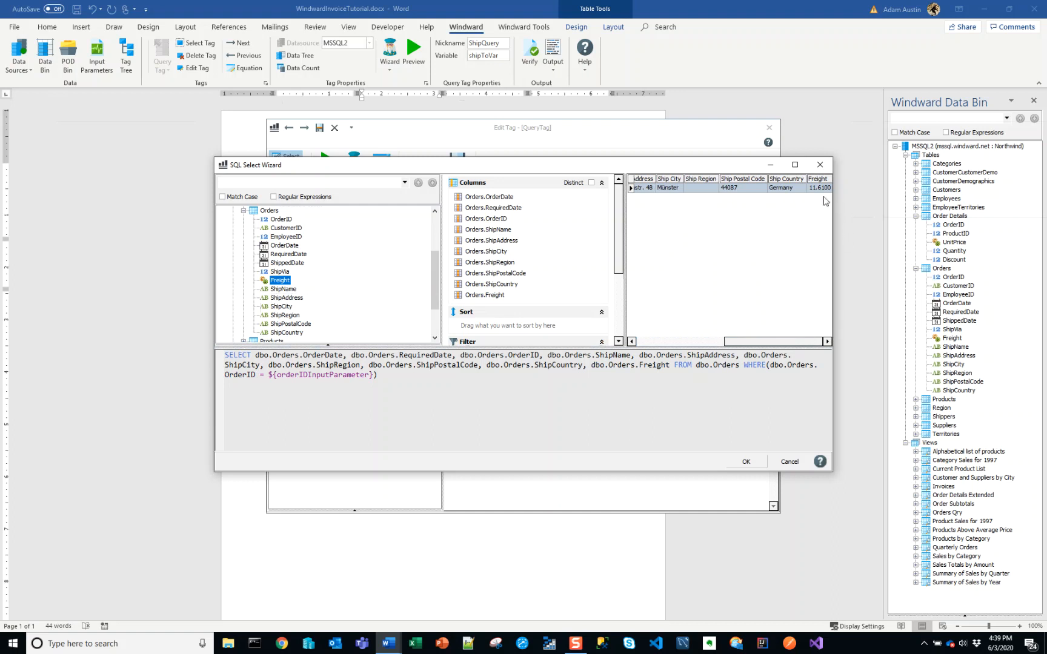
pyautogui.click(746, 462)
pyautogui.click(452, 176)
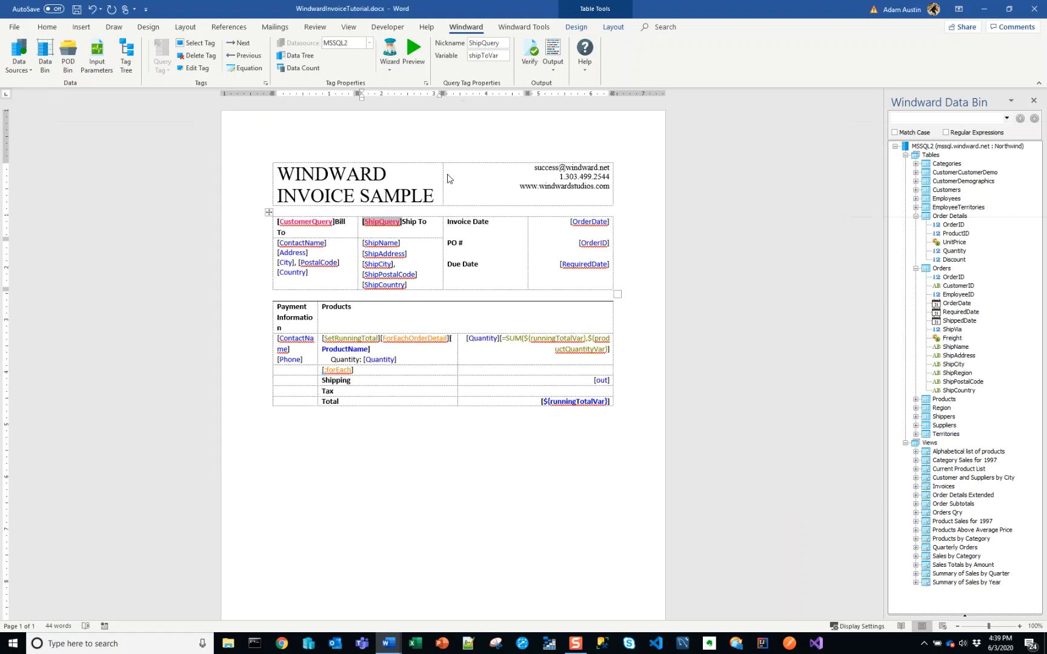
# Set the Shipping Out tag's type to NUMBER and bind it to the Freight field of shipToVar.
pyautogui.click(592, 403)
pyautogui.click(600, 381)
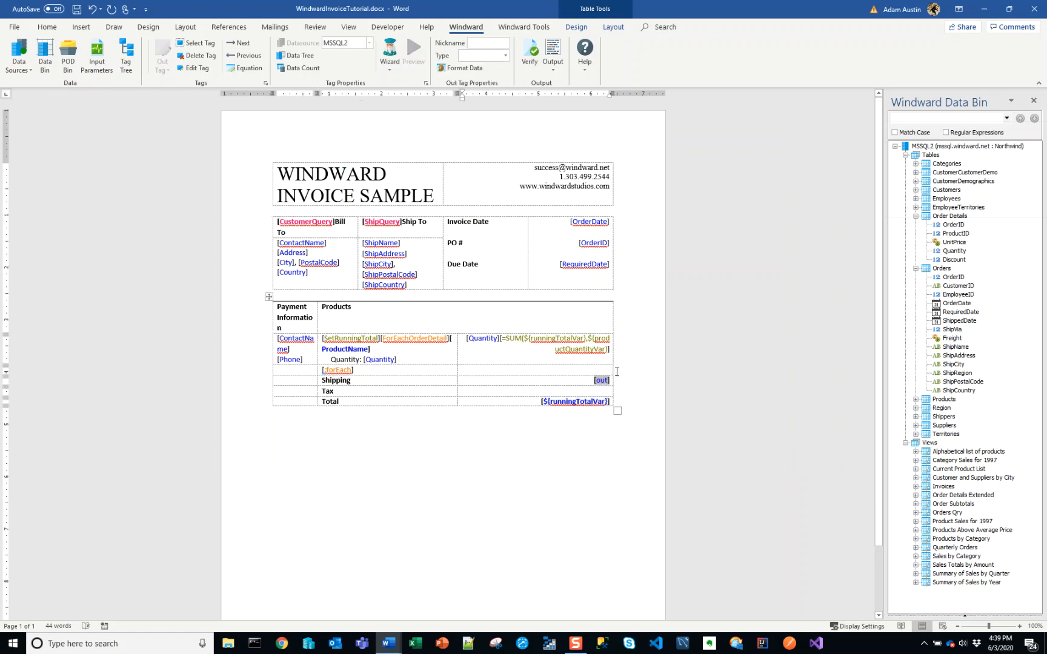
pyautogui.click(505, 56)
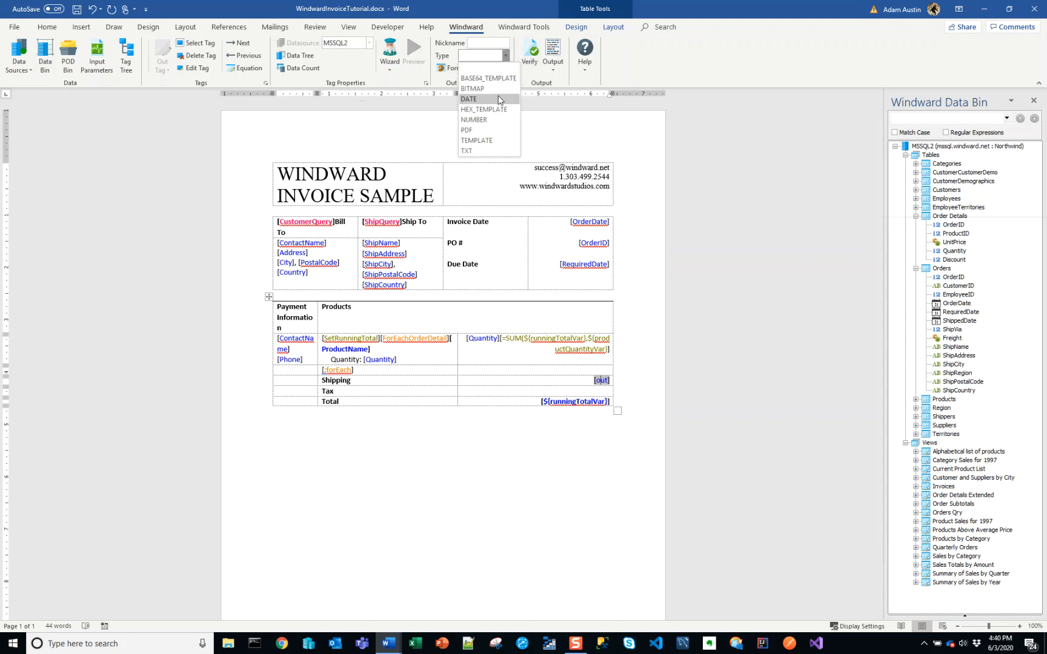
pyautogui.click(501, 120)
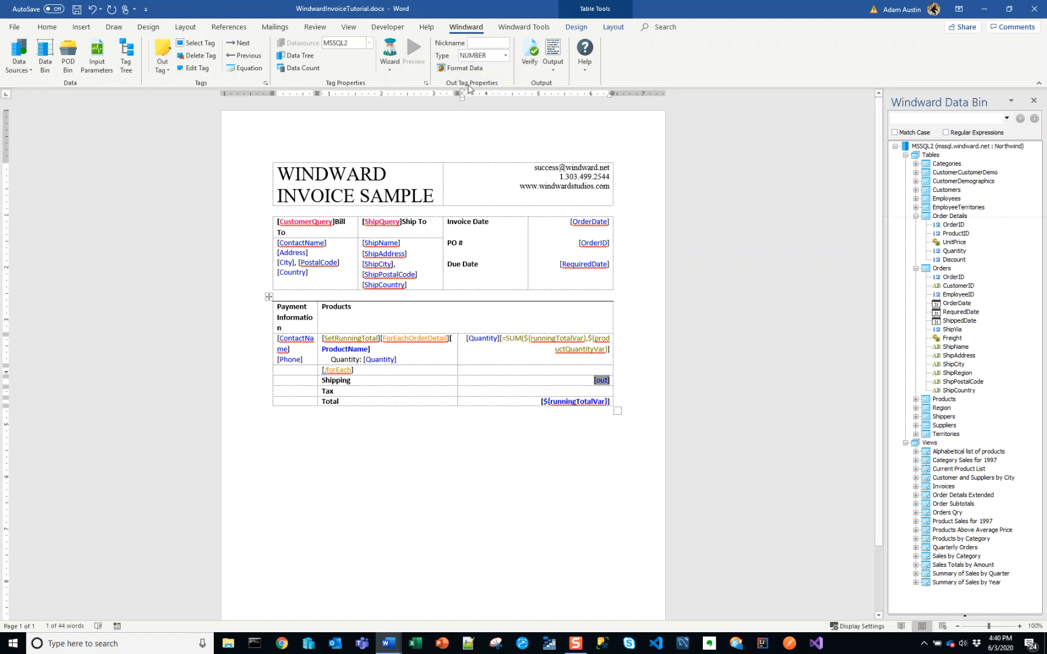
pyautogui.click(296, 57)
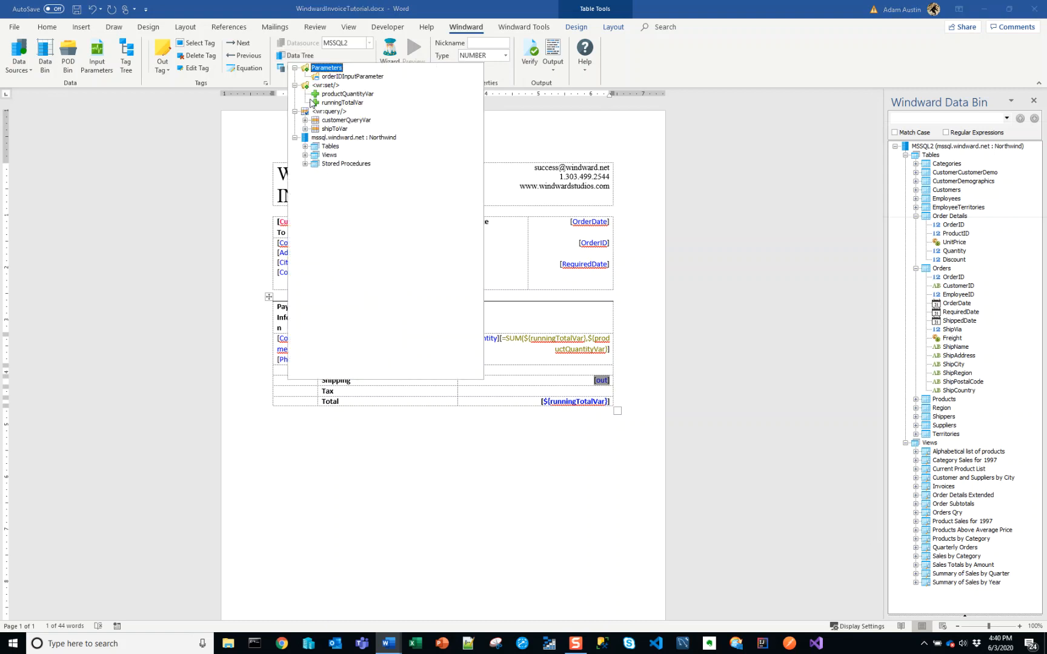
pyautogui.click(305, 129)
pyautogui.doubleClick(343, 216)
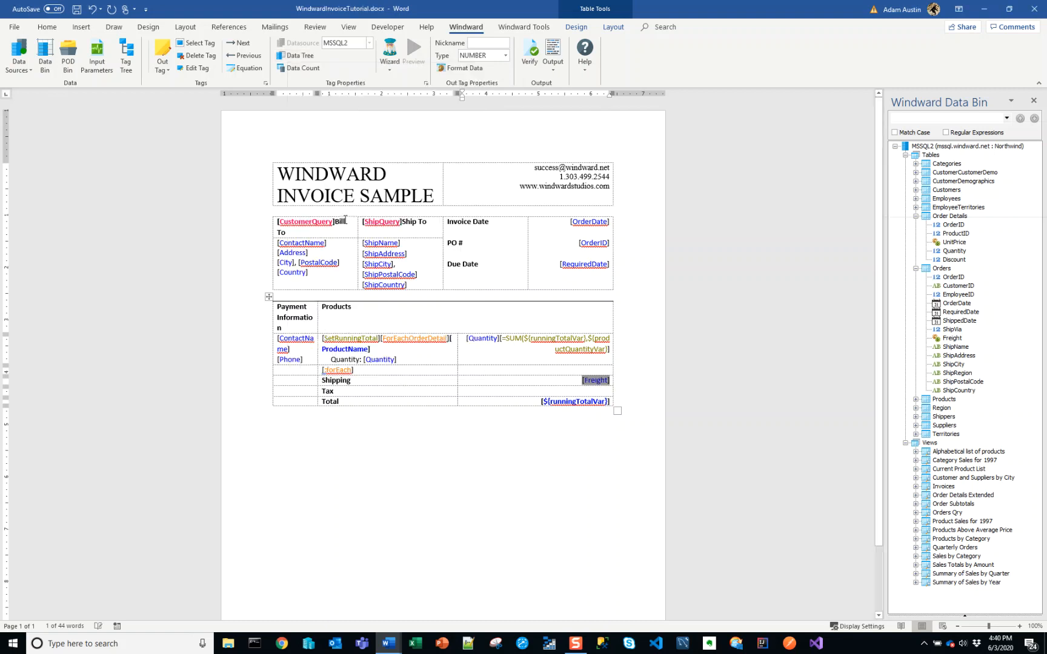
# Format the Freight tag's data as Currency with 2 decimal places and the default symbol.
pyautogui.click(477, 72)
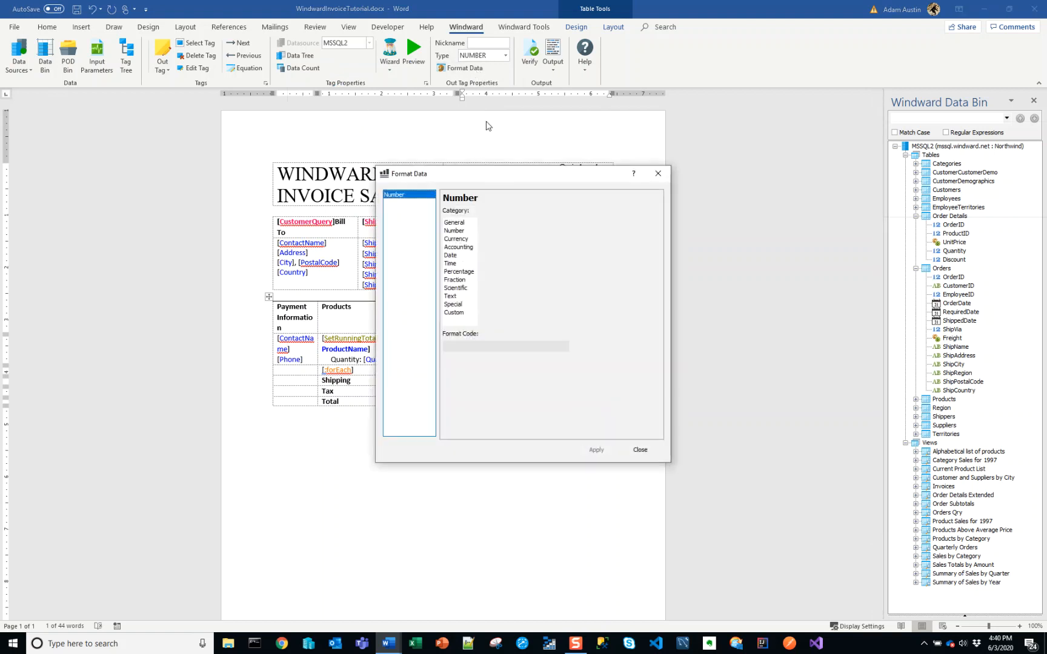
pyautogui.click(453, 238)
pyautogui.click(515, 253)
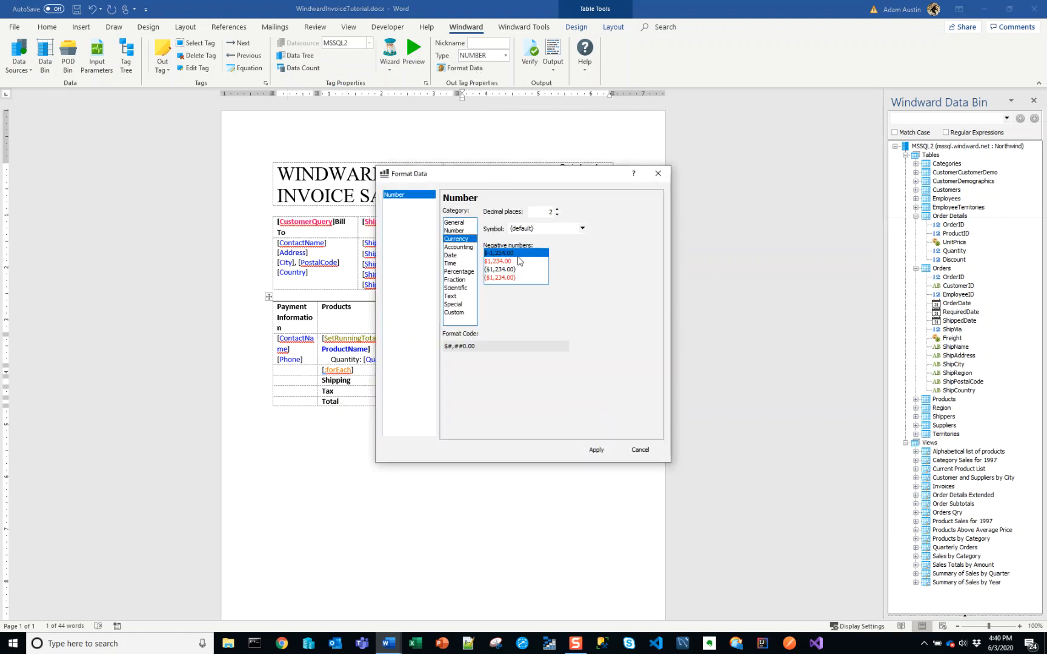
pyautogui.click(608, 452)
pyautogui.click(638, 451)
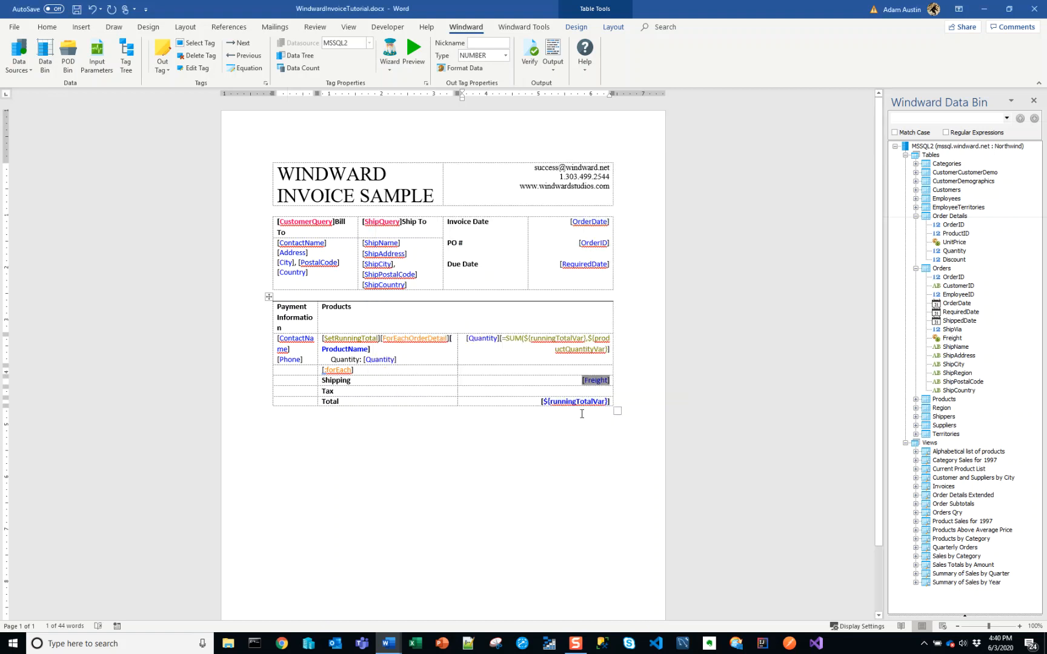
# Save the template, generate the report for order 10249 to check the Shipping amount, and close the output.
pyautogui.click(553, 53)
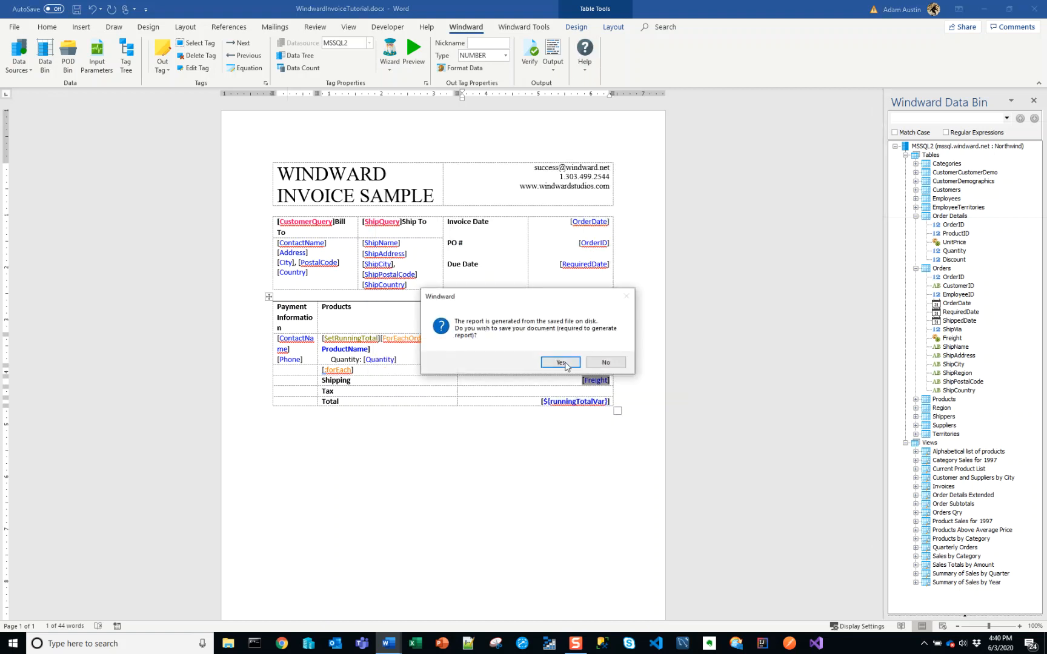
pyautogui.click(561, 362)
pyautogui.click(615, 406)
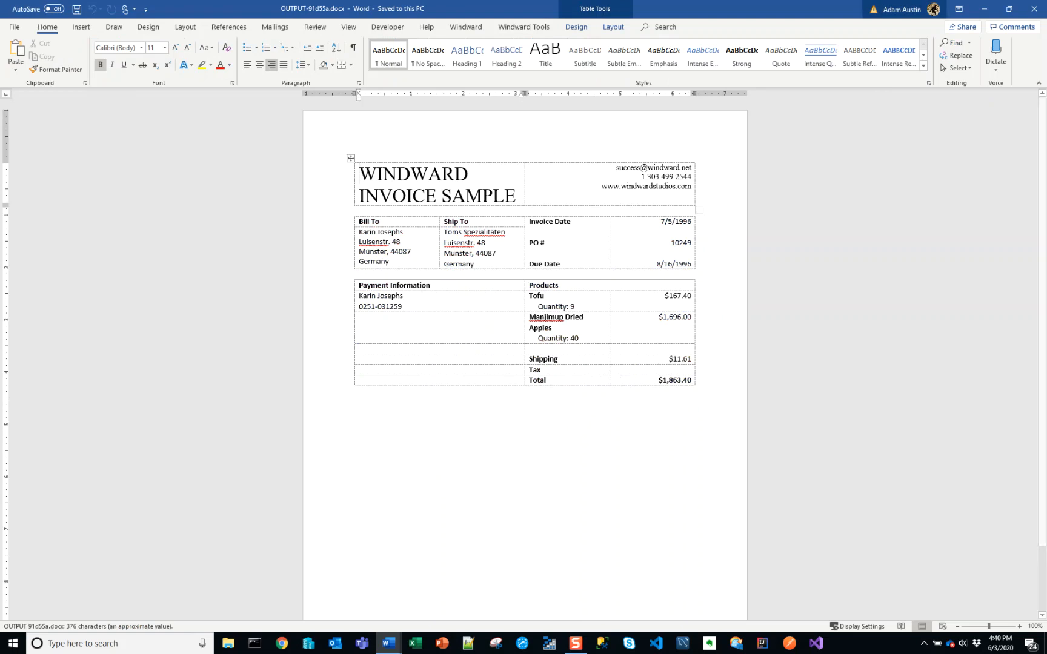
pyautogui.click(1027, 9)
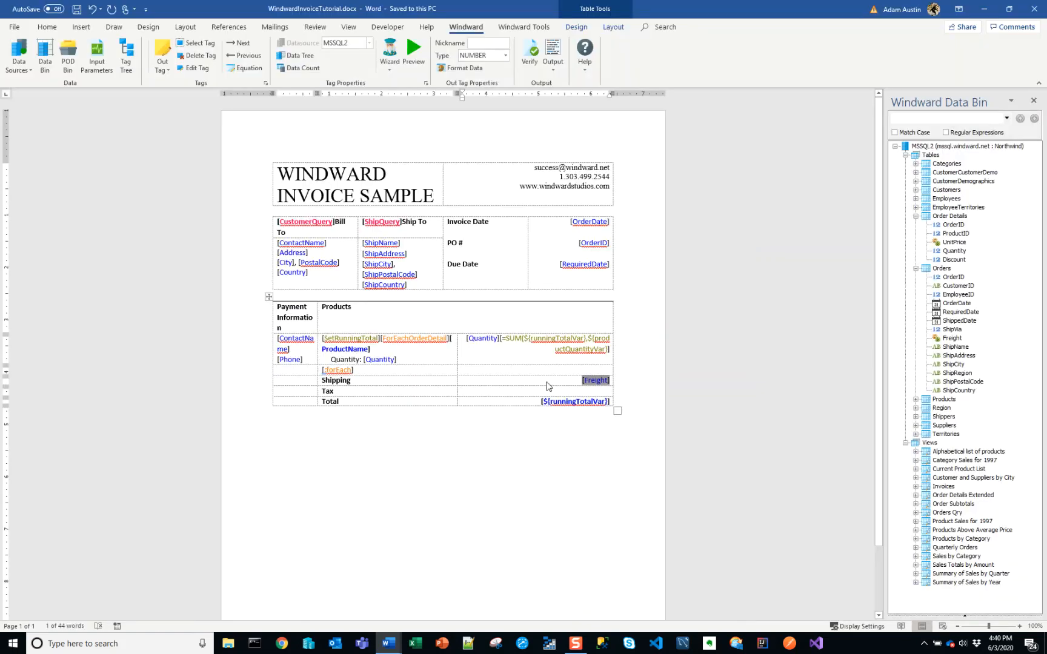
# Make the Shipping row's Freight tag bold and save the template.
pyautogui.click(605, 382)
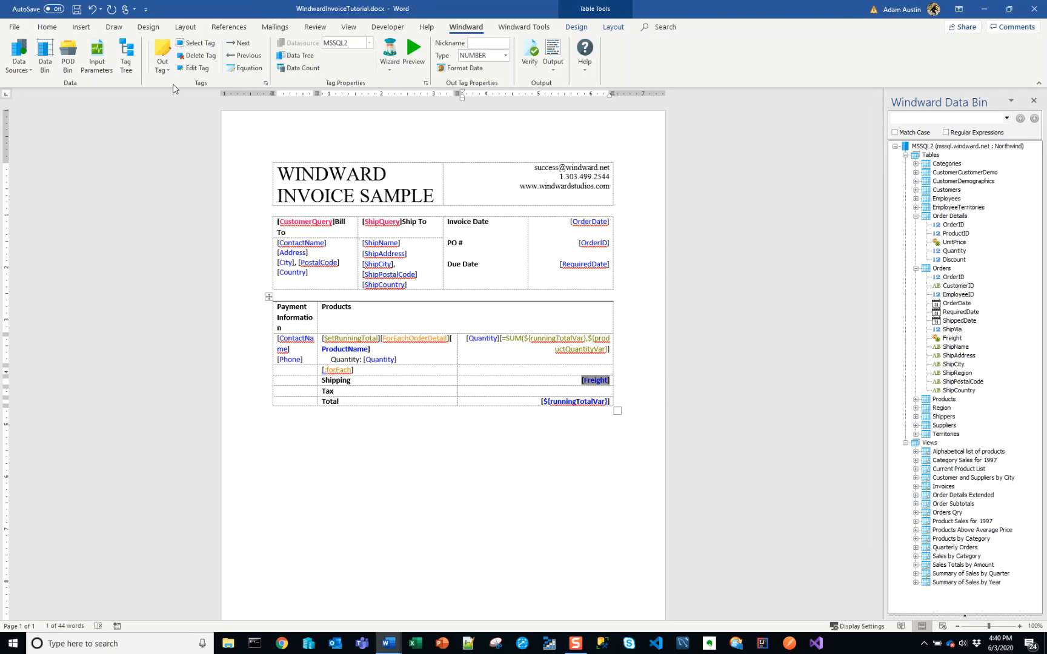
pyautogui.click(483, 391)
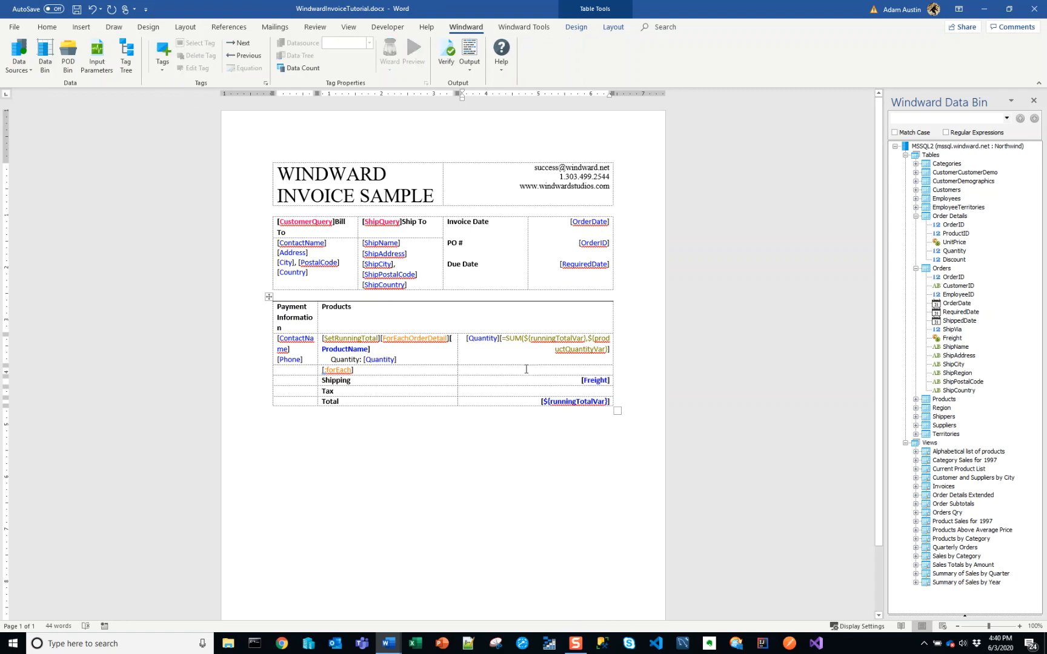
pyautogui.hotkey('ctrl', 's')
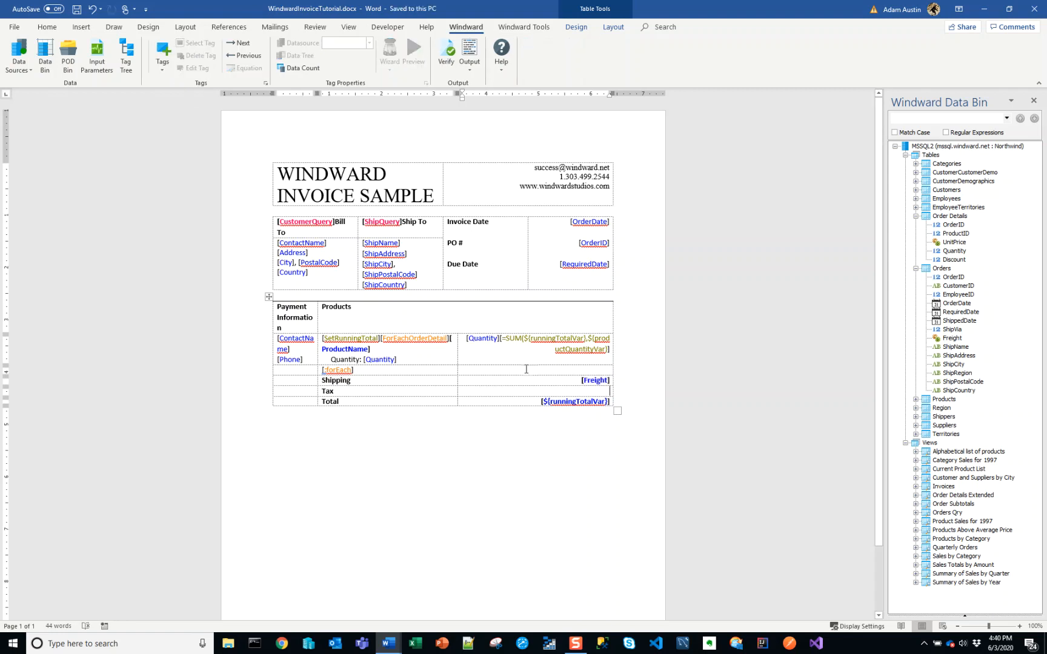
# Try $0.00 as plain text in the Tax row's amount cell and remove it.
pyautogui.click(164, 71)
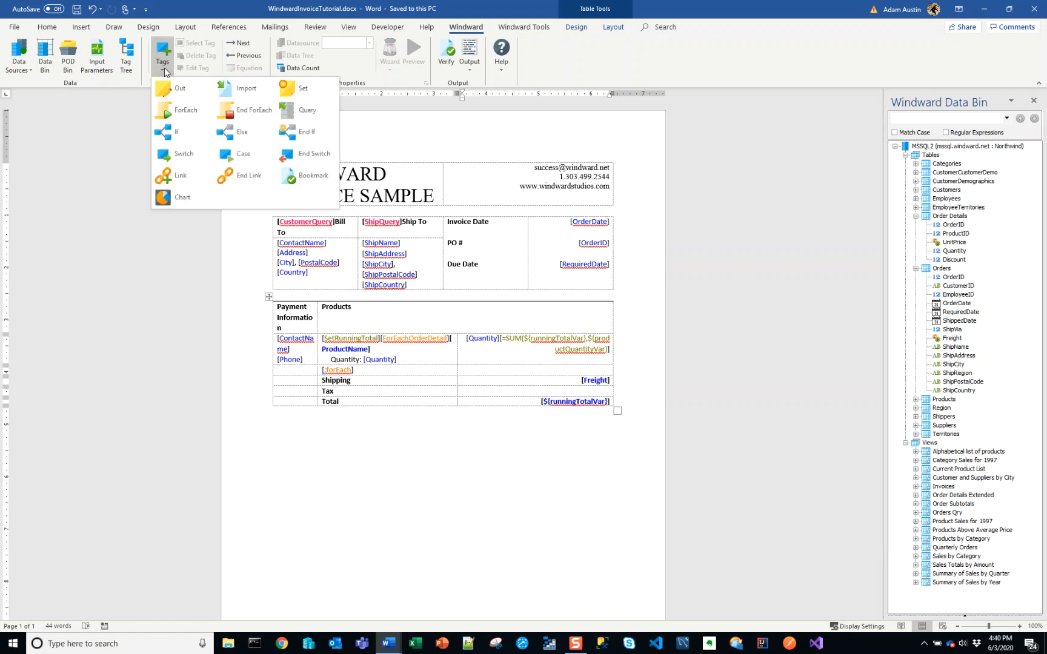
pyautogui.click(164, 68)
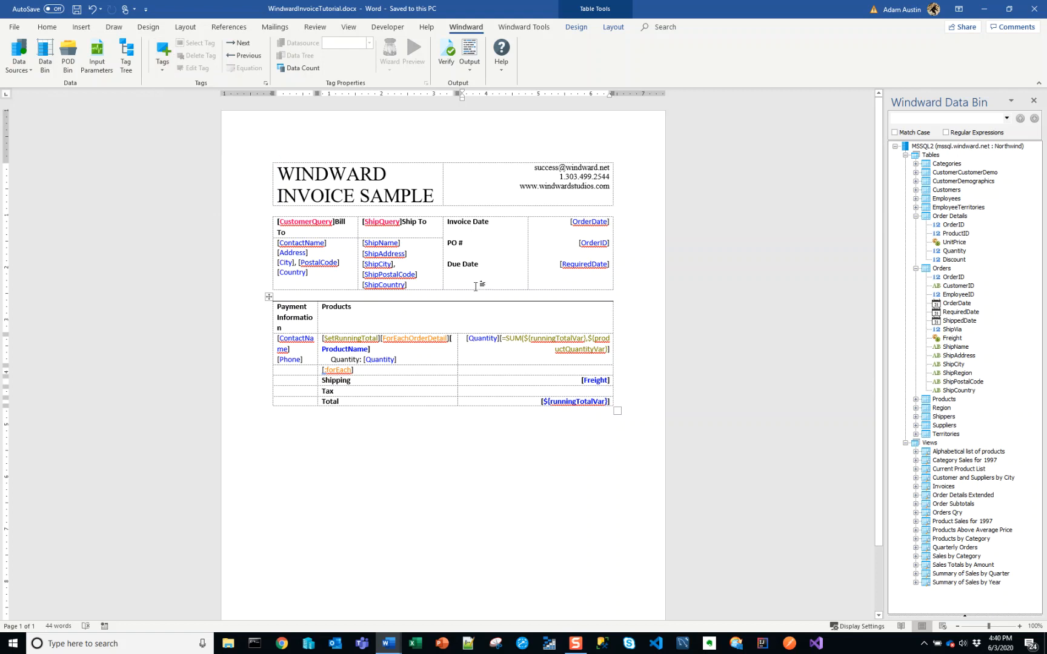
pyautogui.write('$0.00')
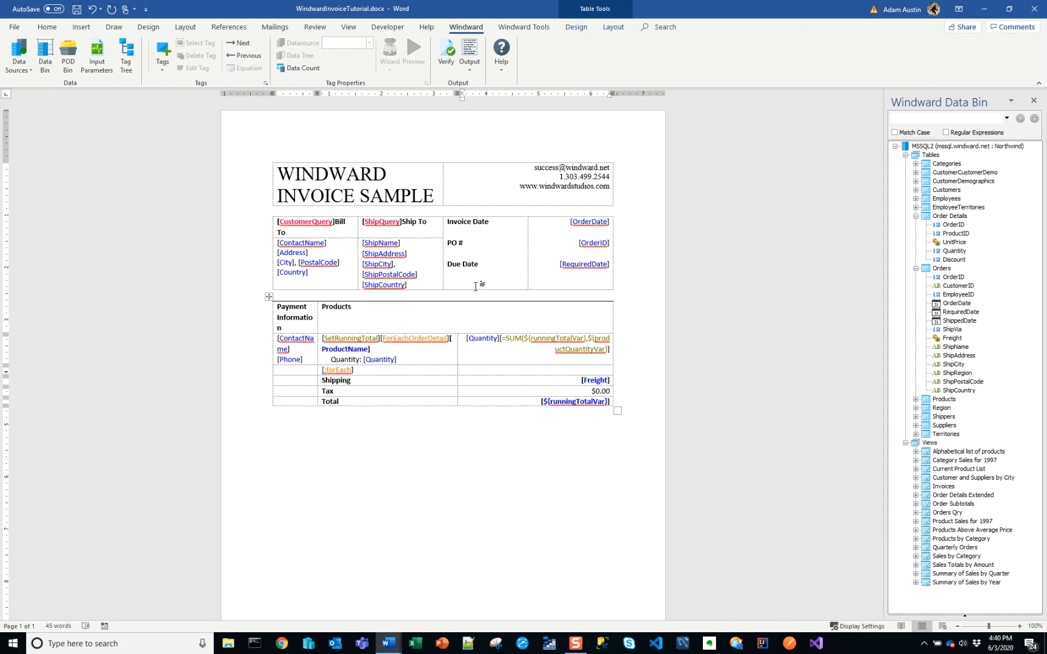
pyautogui.press('Up')
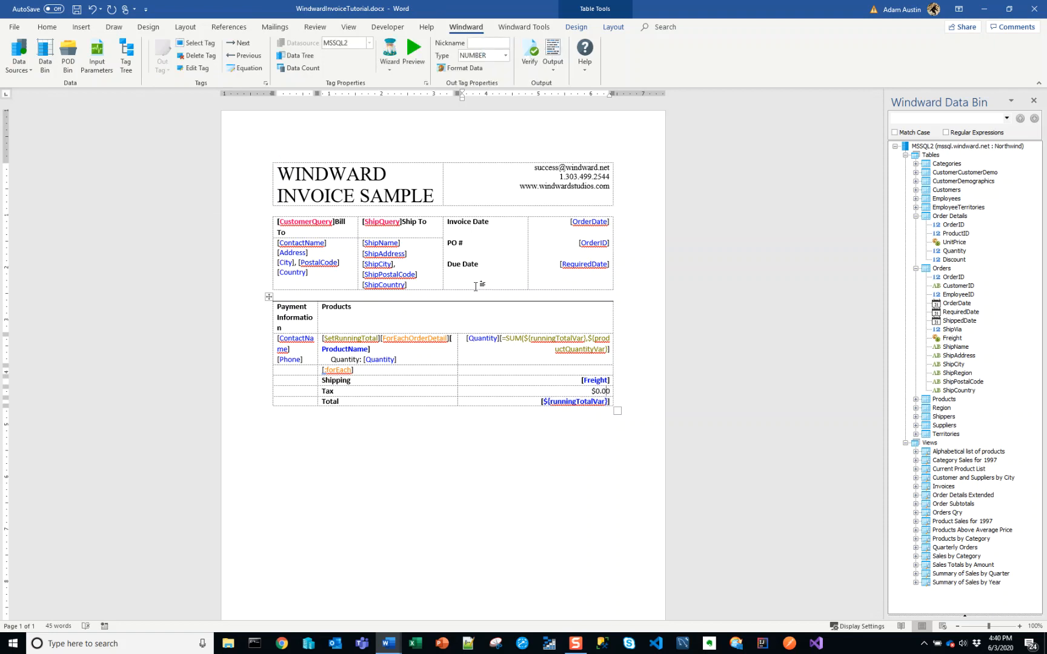
pyautogui.hotkey('shift', 'End')
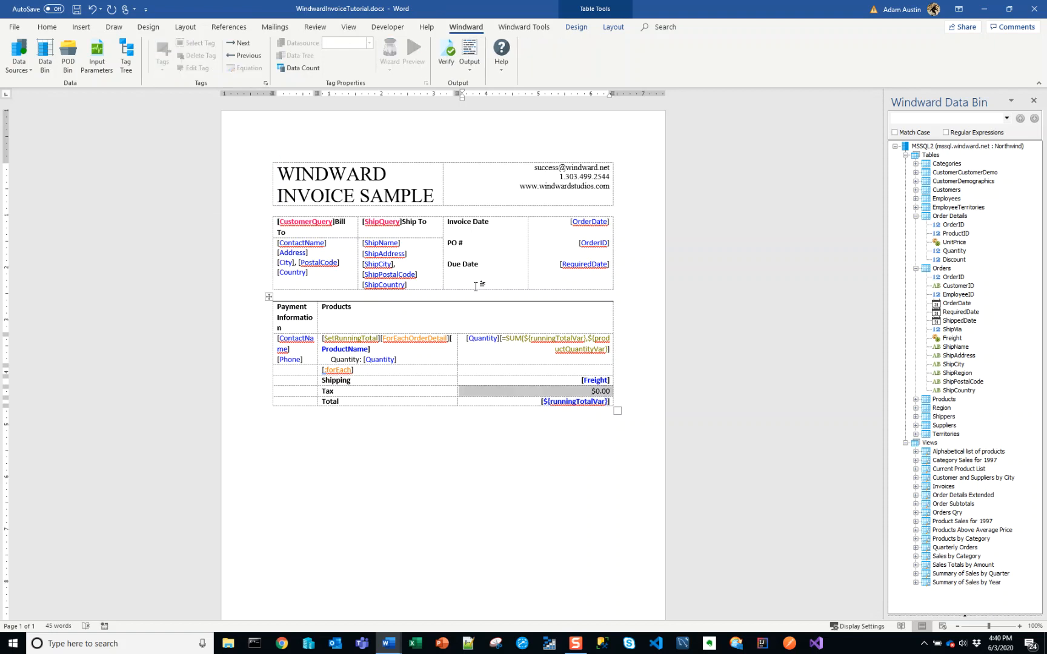
pyautogui.press('BackSpace')
pyautogui.click(543, 340)
pyautogui.press('End')
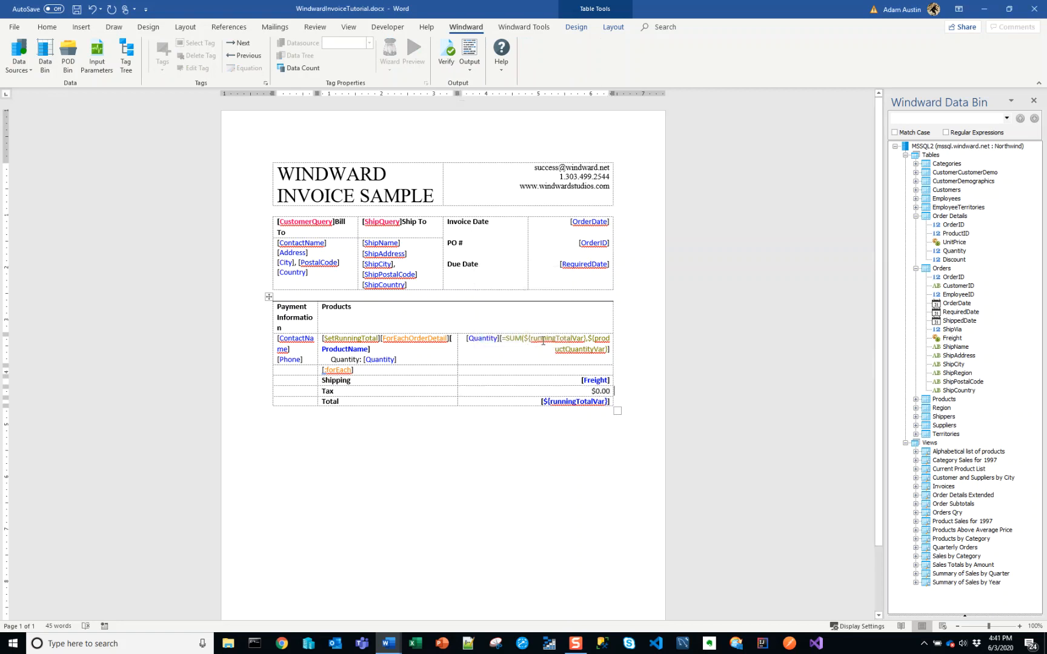
pyautogui.hotkey('shift', 'Home')
pyautogui.press('BackSpace')
# Insert an Out tag in the Tax row's amount cell and set its type to NUMBER.
pyautogui.click(163, 57)
pyautogui.click(173, 89)
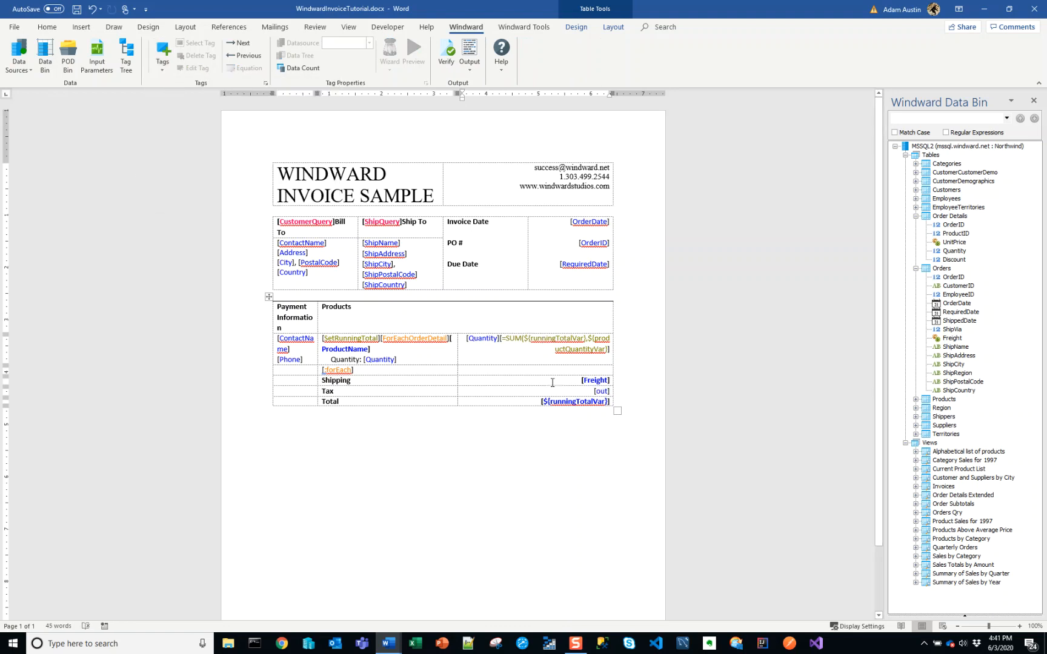
pyautogui.click(597, 393)
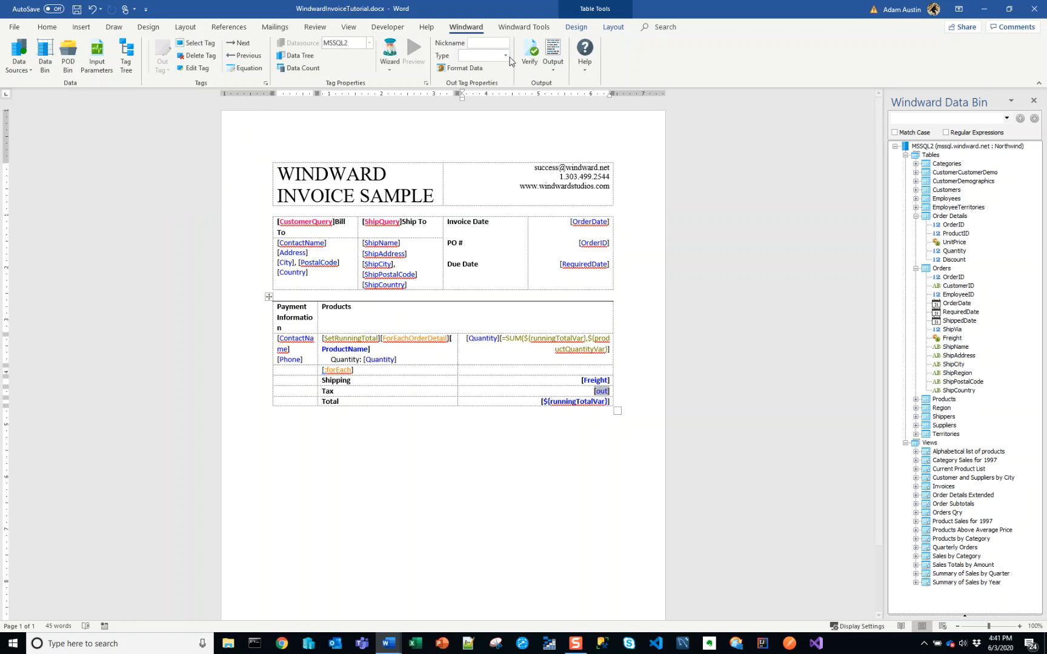
pyautogui.click(506, 55)
pyautogui.click(497, 120)
# Format the Tax row's Out tag as Currency with 2 decimal places and the default symbol, and make it bold.
pyautogui.click(461, 68)
pyautogui.click(455, 239)
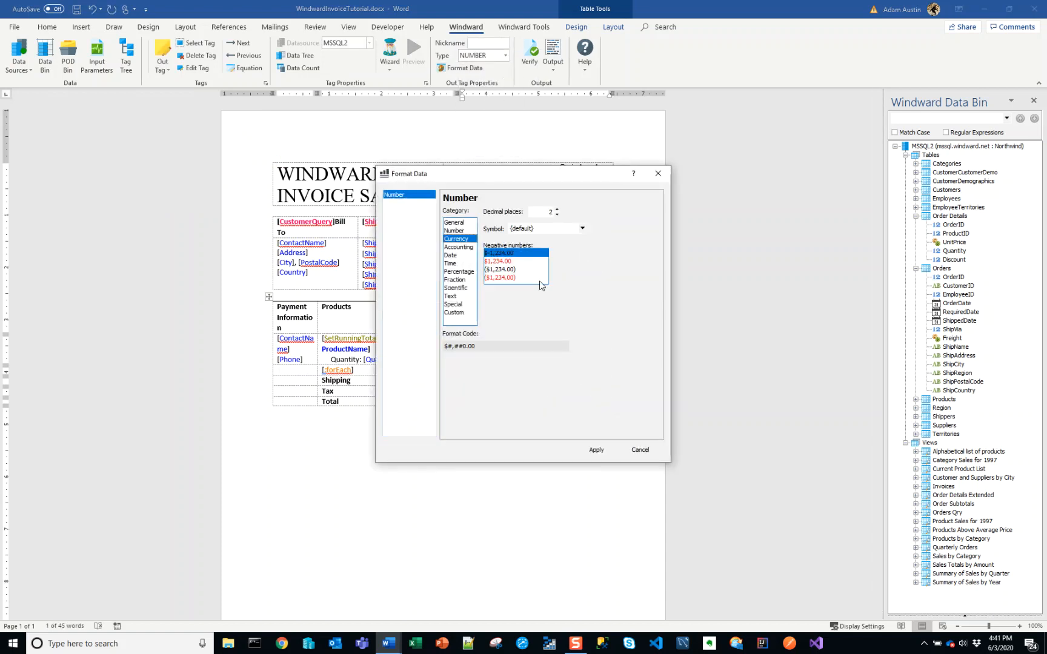
pyautogui.click(636, 450)
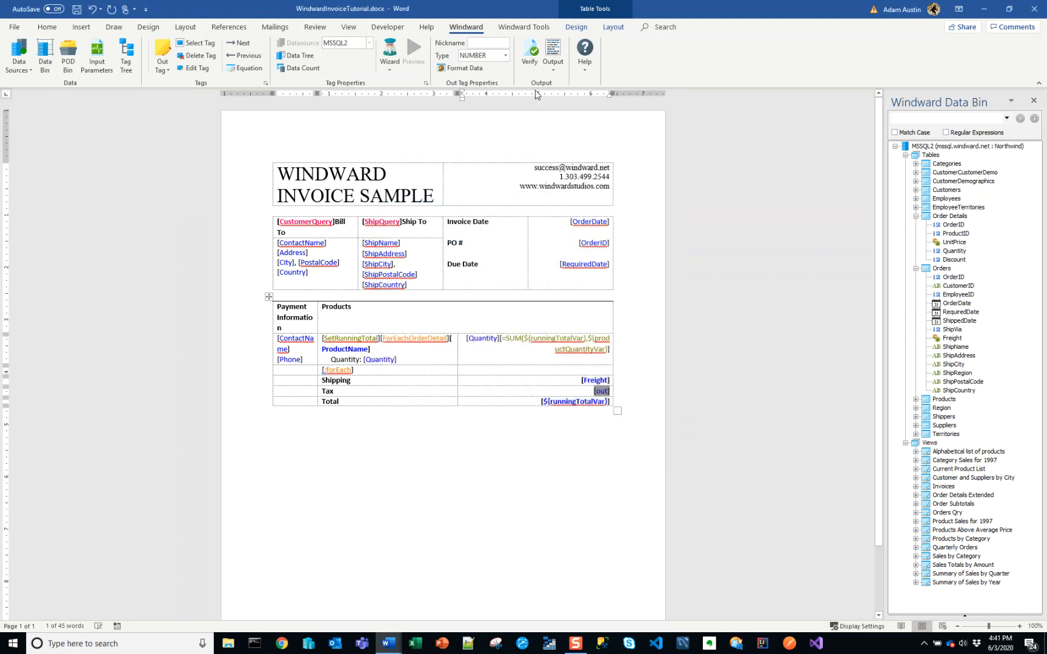
pyautogui.click(502, 223)
pyautogui.hotkey('shift', 'End')
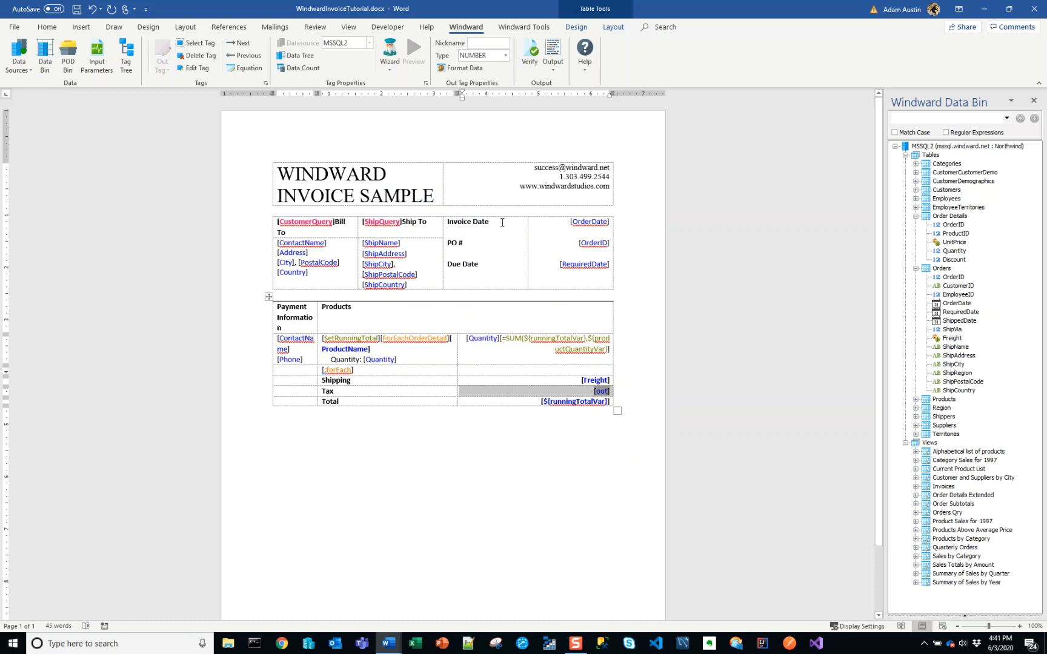
pyautogui.hotkey('shift', 'Left')
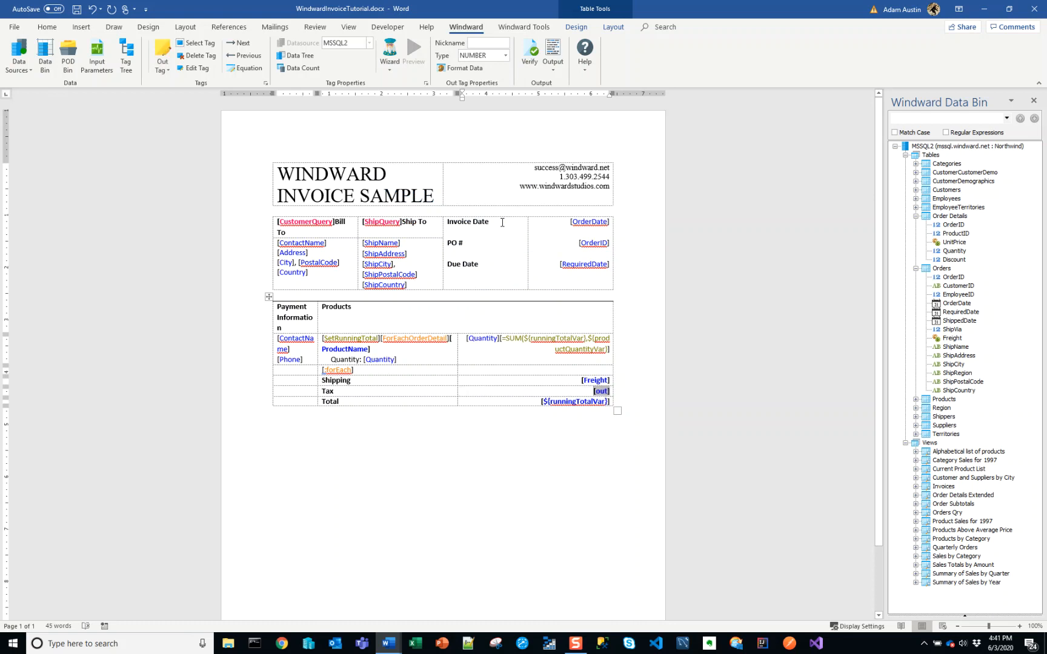
# Set the Tax row's Out tag query to the constant 0, preview the result and save the tag.
pyautogui.doubleClick(606, 391)
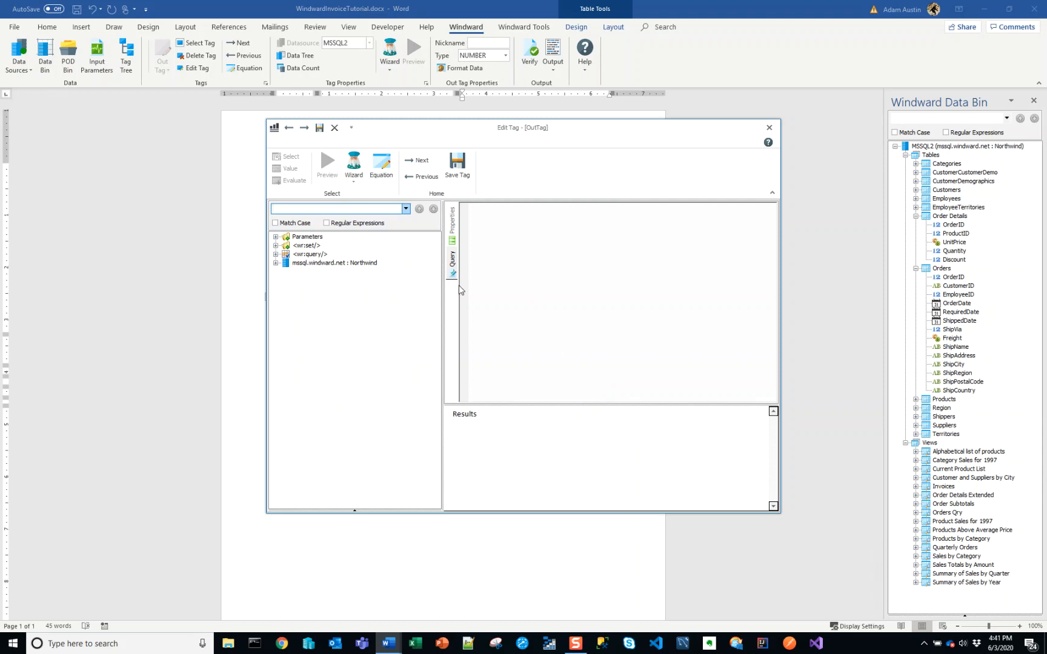
pyautogui.click(452, 238)
pyautogui.click(450, 263)
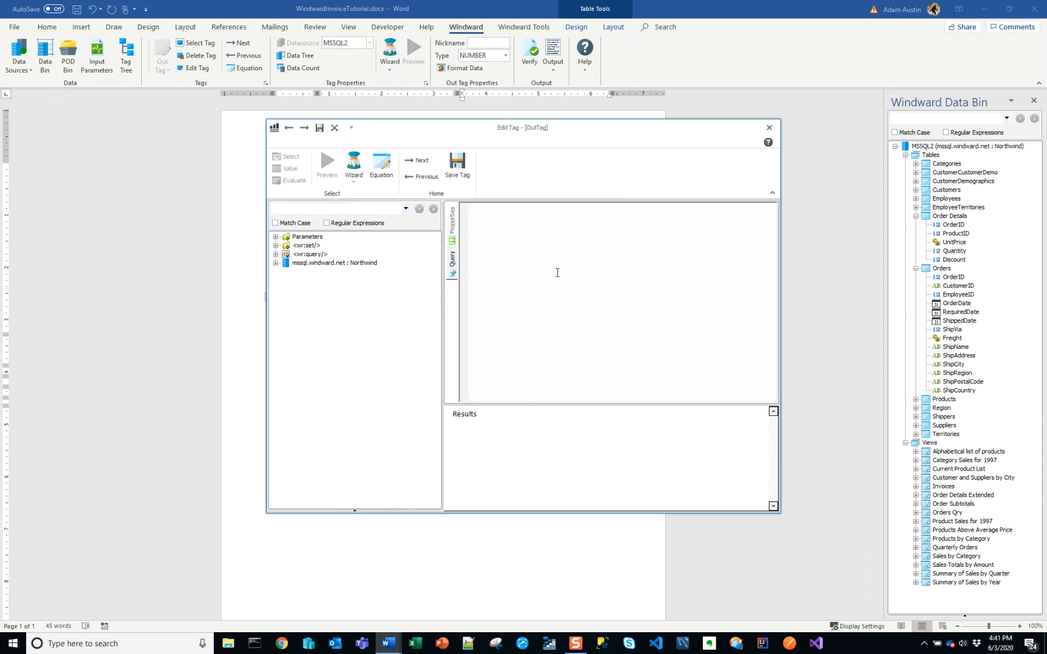
pyautogui.write('@')
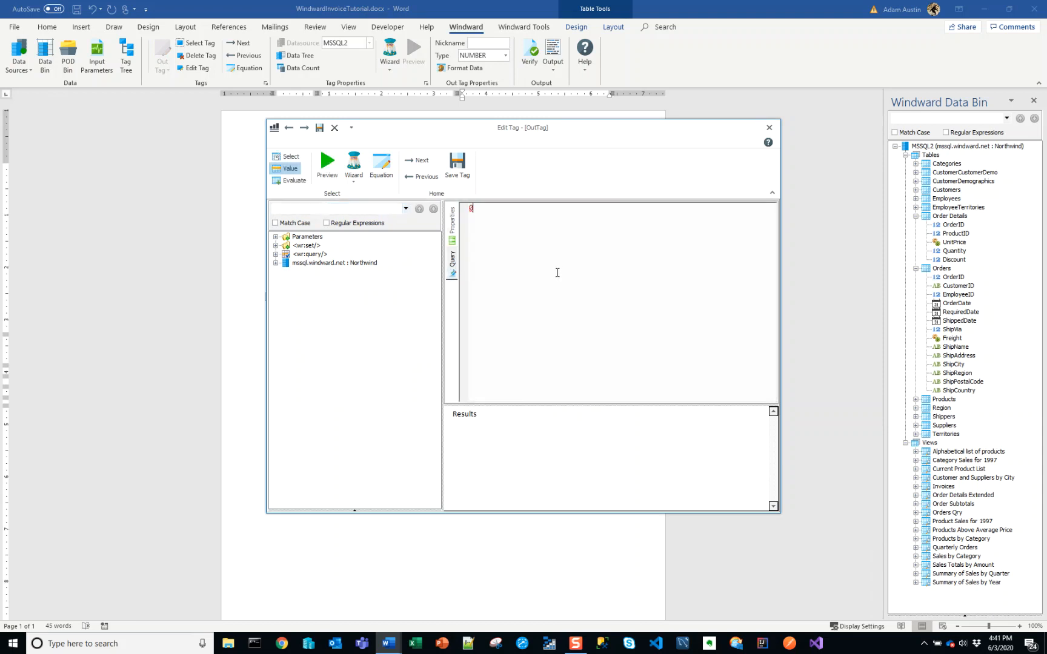
pyautogui.click(321, 172)
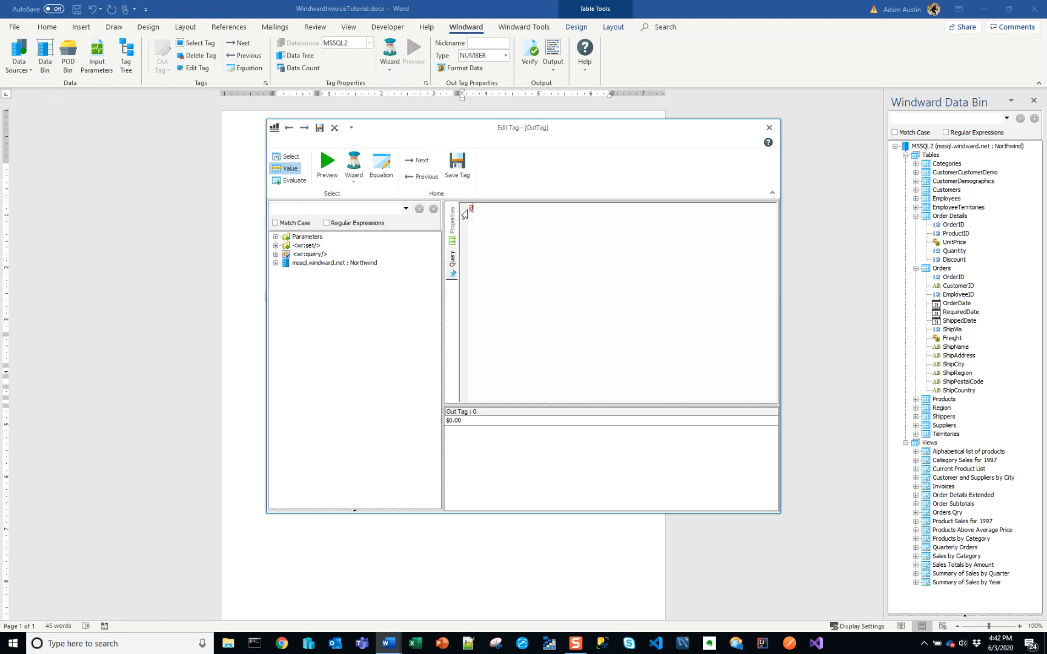
pyautogui.click(457, 165)
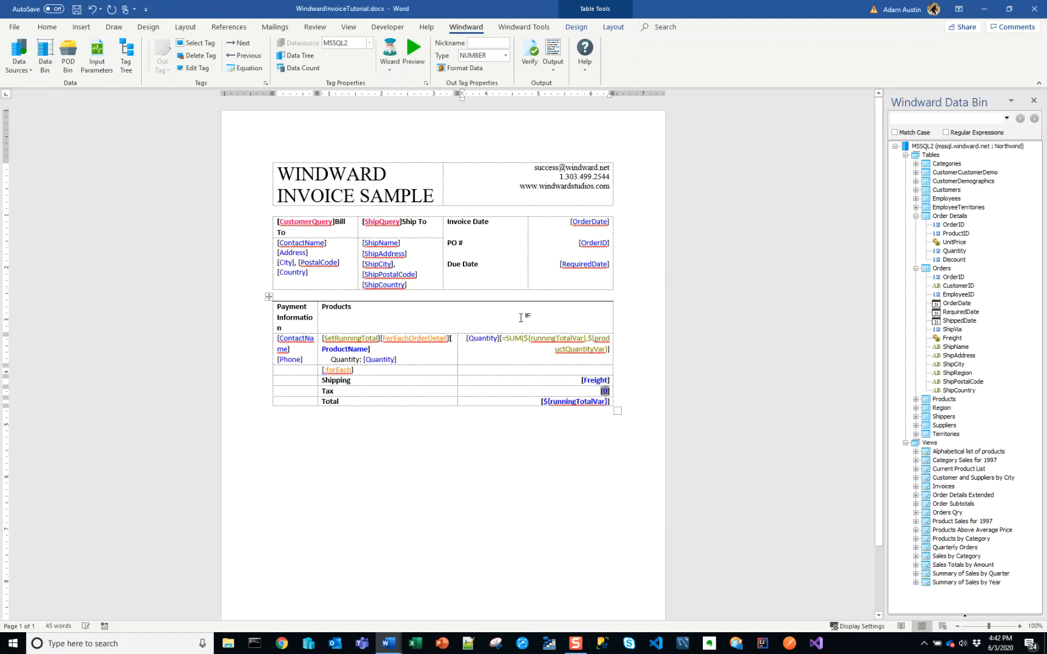
# Examine the query of the Total row's runningTotalVar tag and close its editor.
pyautogui.click(557, 402)
pyautogui.doubleClick(556, 403)
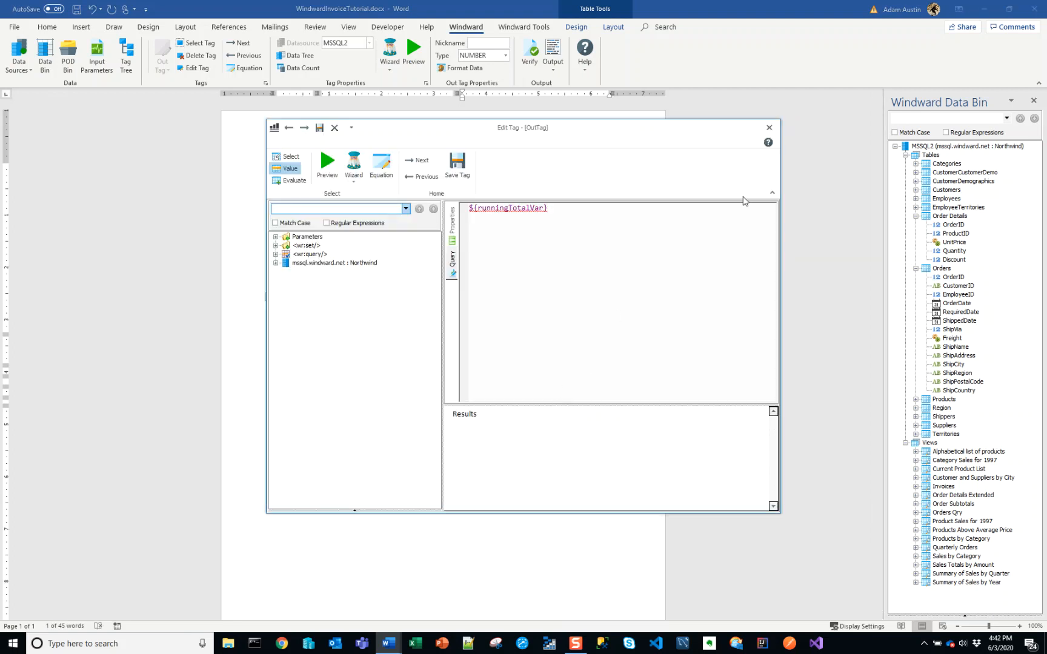
pyautogui.moveTo(669, 208); pyautogui.dragTo(293, 168)
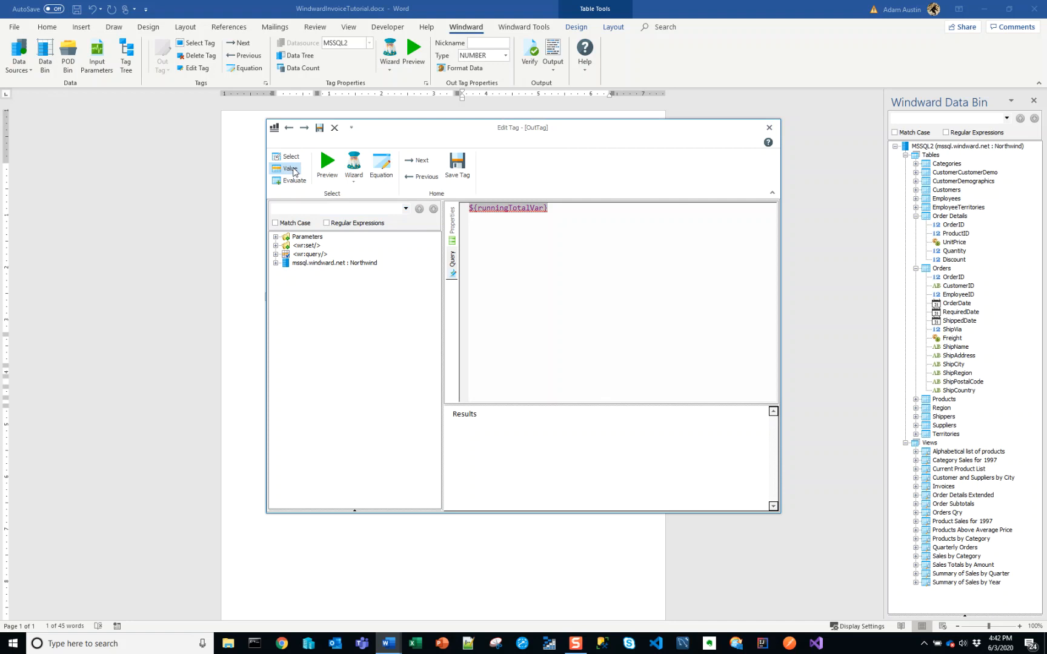
pyautogui.click(769, 128)
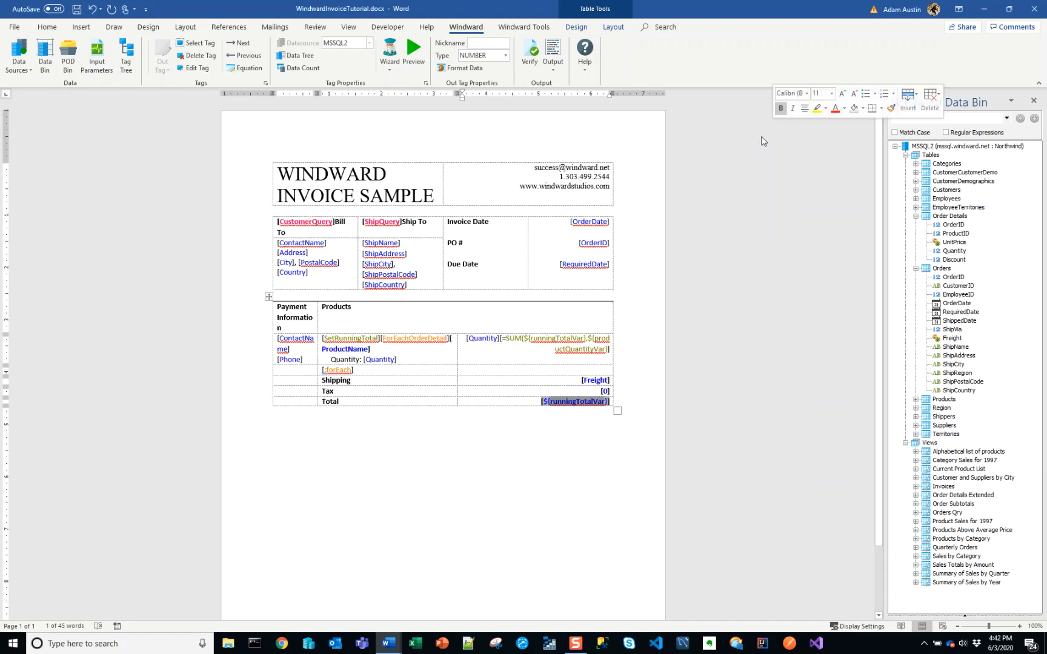
# Set the Shipping row's Freight tag var property to freight and save the tag.
pyautogui.click(594, 381)
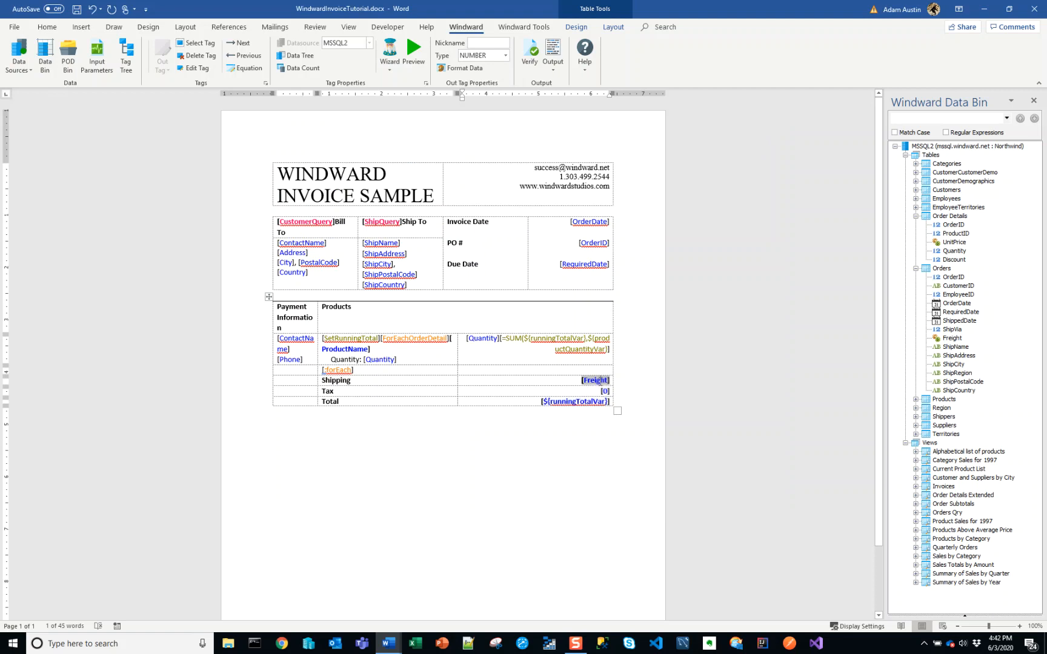
pyautogui.click(593, 382)
pyautogui.doubleClick(594, 384)
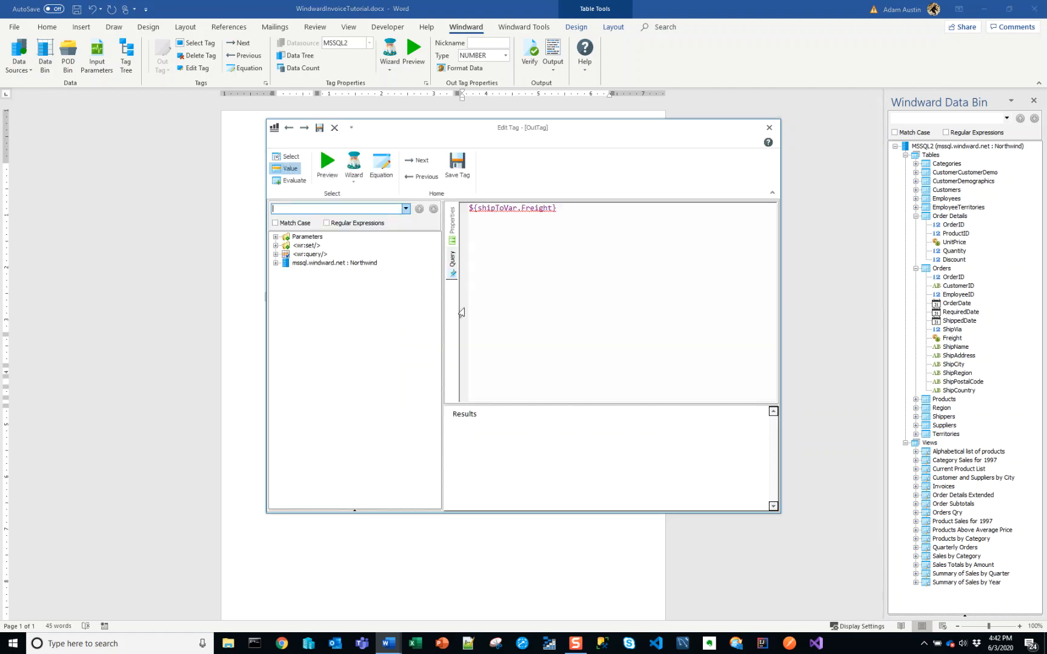
pyautogui.click(455, 242)
pyautogui.click(645, 306)
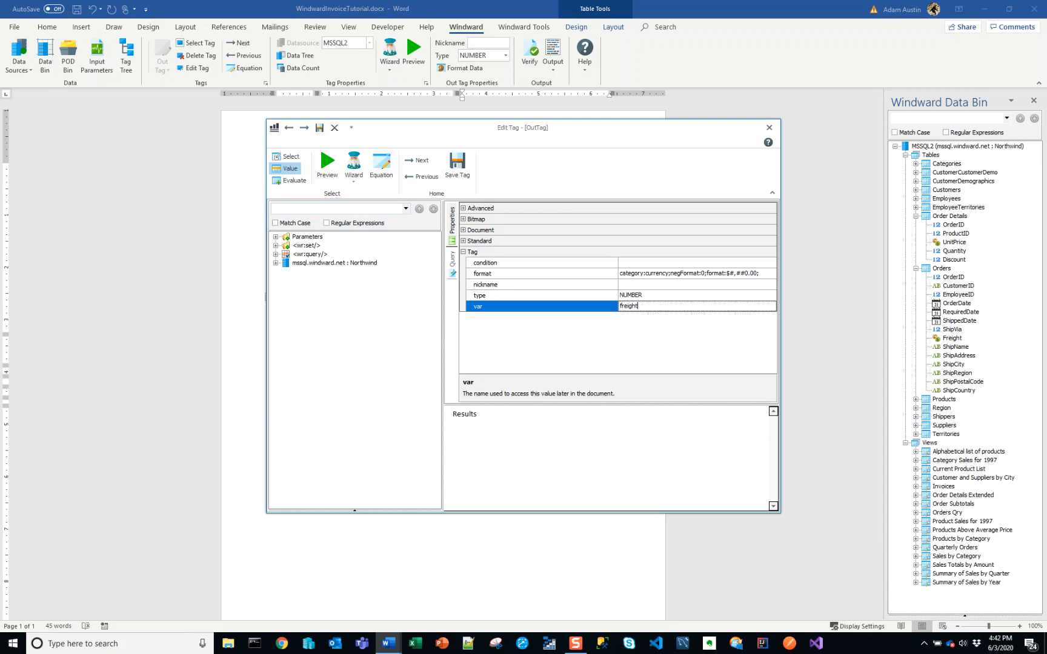
pyautogui.click(458, 165)
pyautogui.click(547, 360)
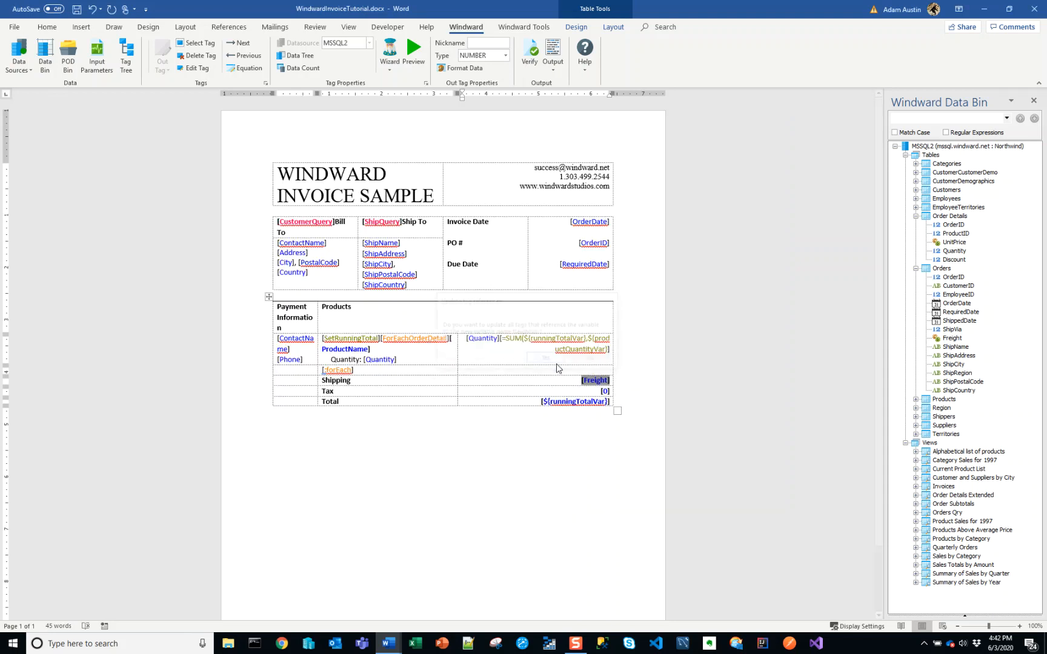
# Set the Tax row's Out tag var property to taxVar and its nickname to Tax, and save the tag.
pyautogui.click(605, 391)
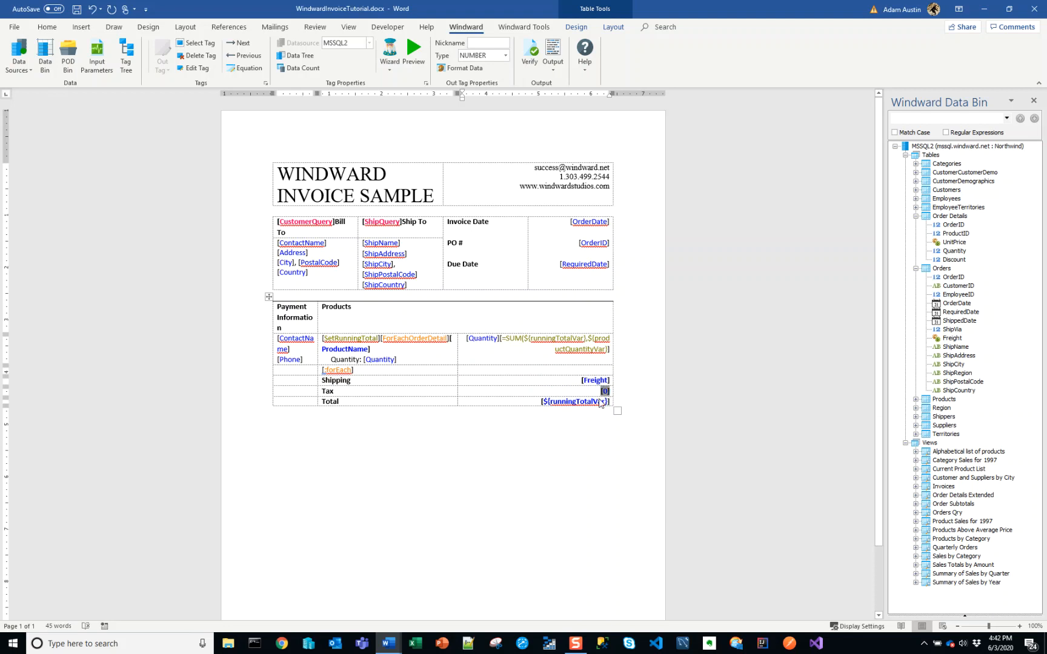
pyautogui.doubleClick(605, 391)
pyautogui.click(452, 220)
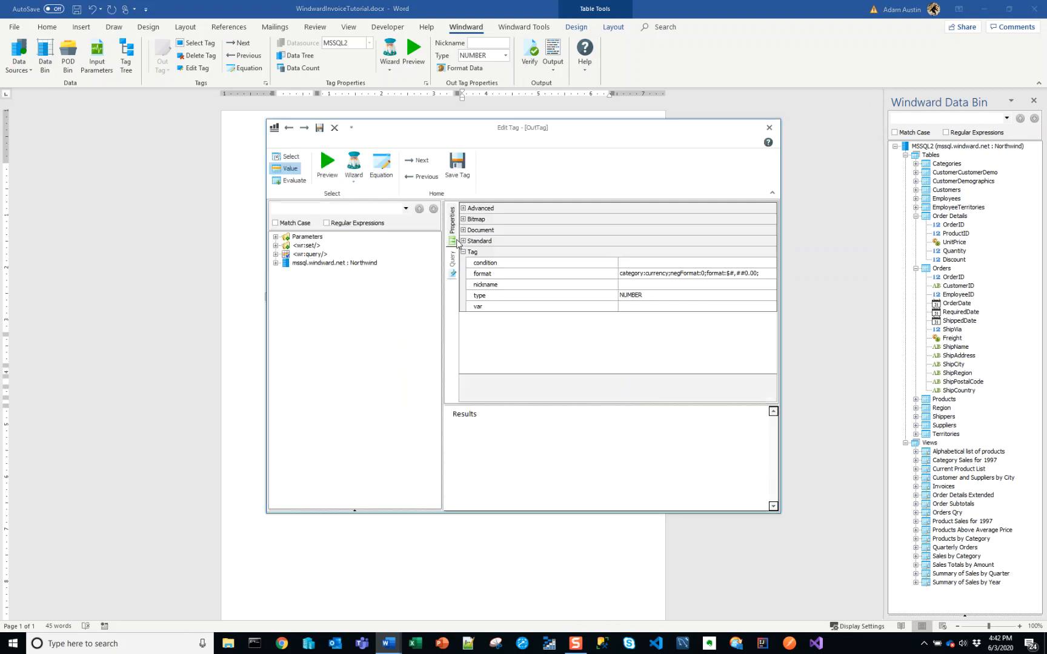
pyautogui.click(666, 307)
pyautogui.write('tab')
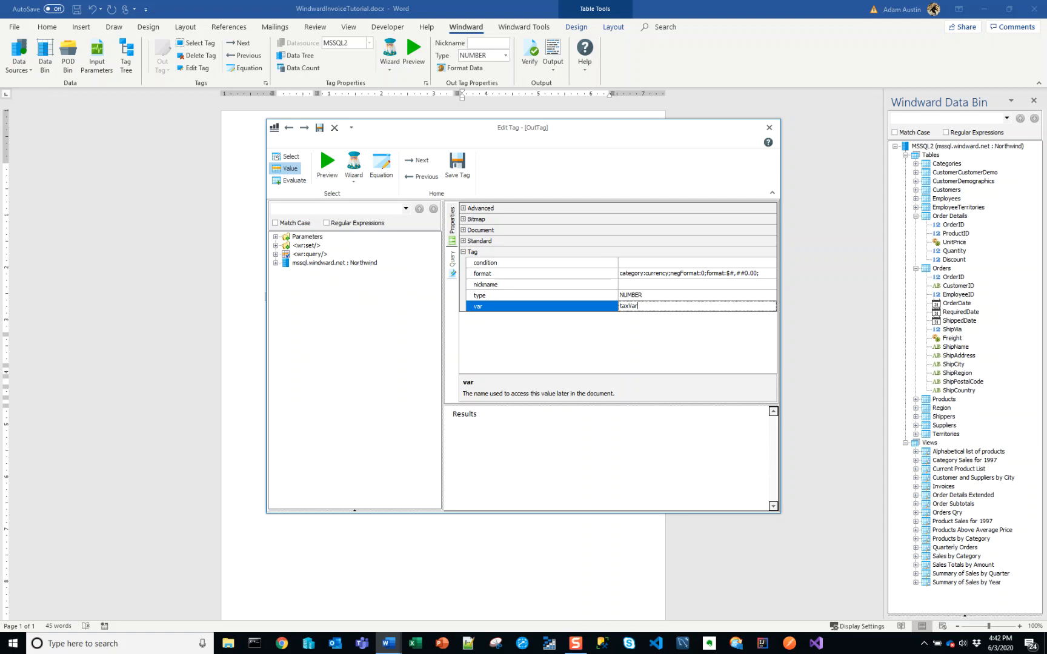
pyautogui.click(651, 284)
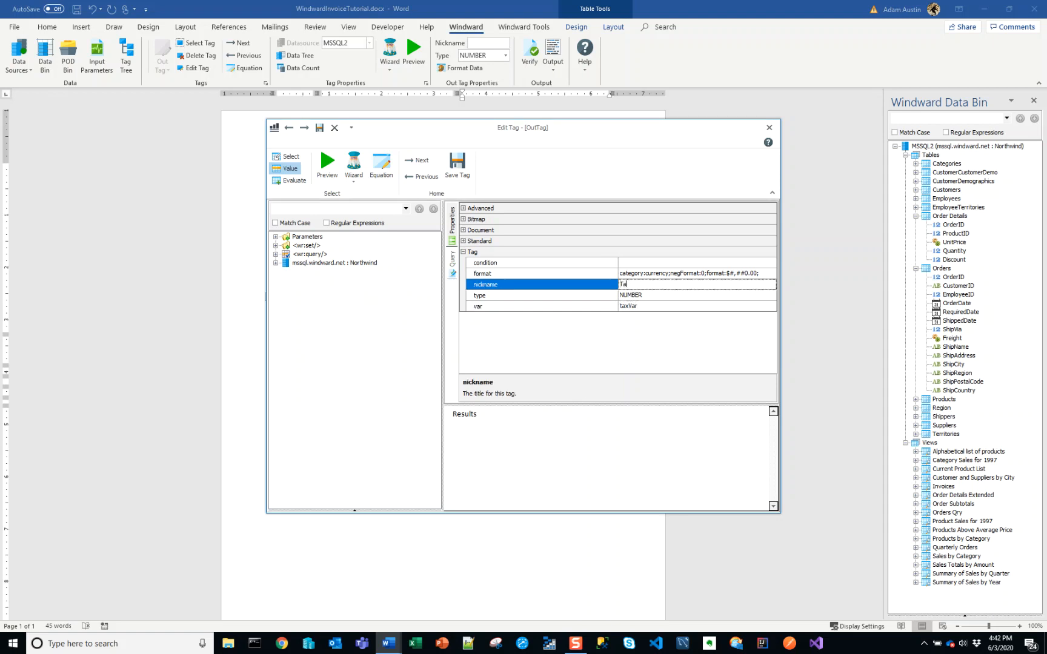
pyautogui.write('Tax')
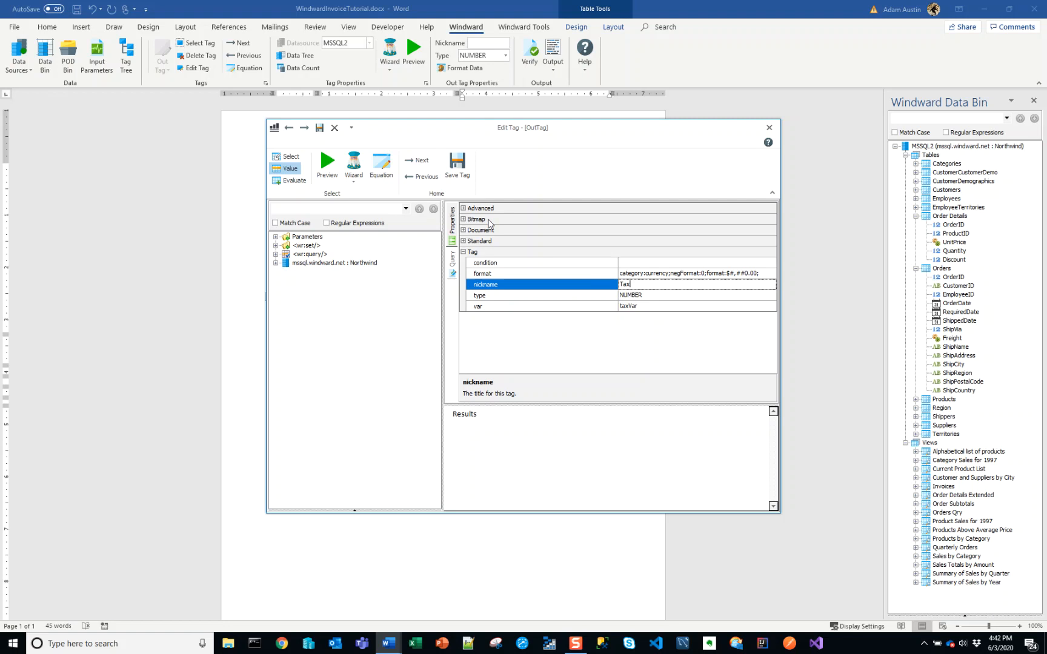
pyautogui.click(457, 165)
pyautogui.click(531, 360)
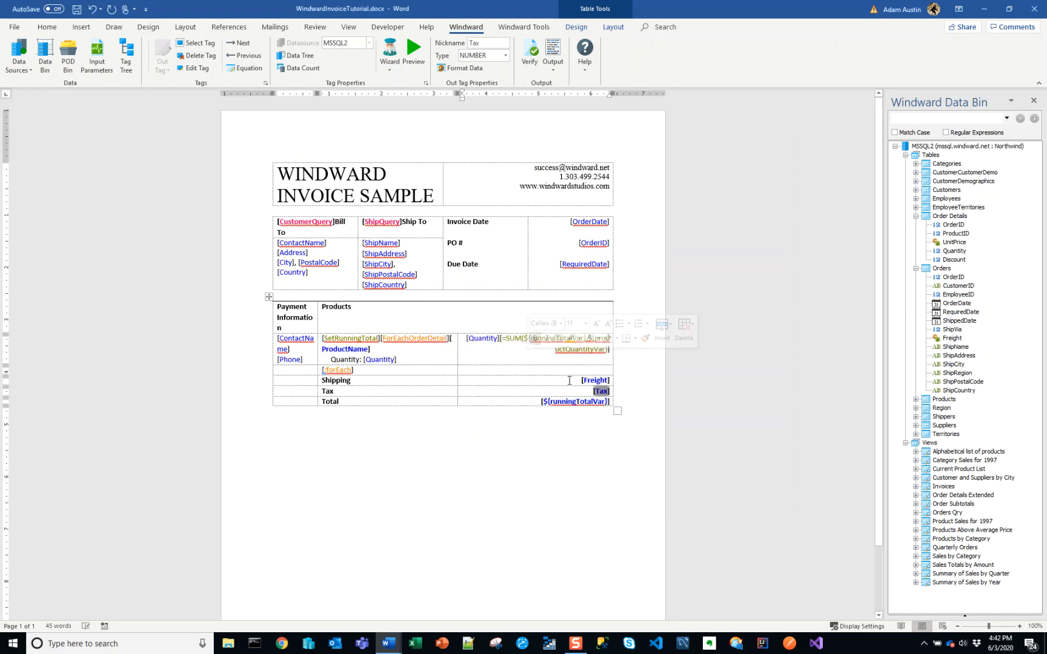
pyautogui.moveTo(603, 394)
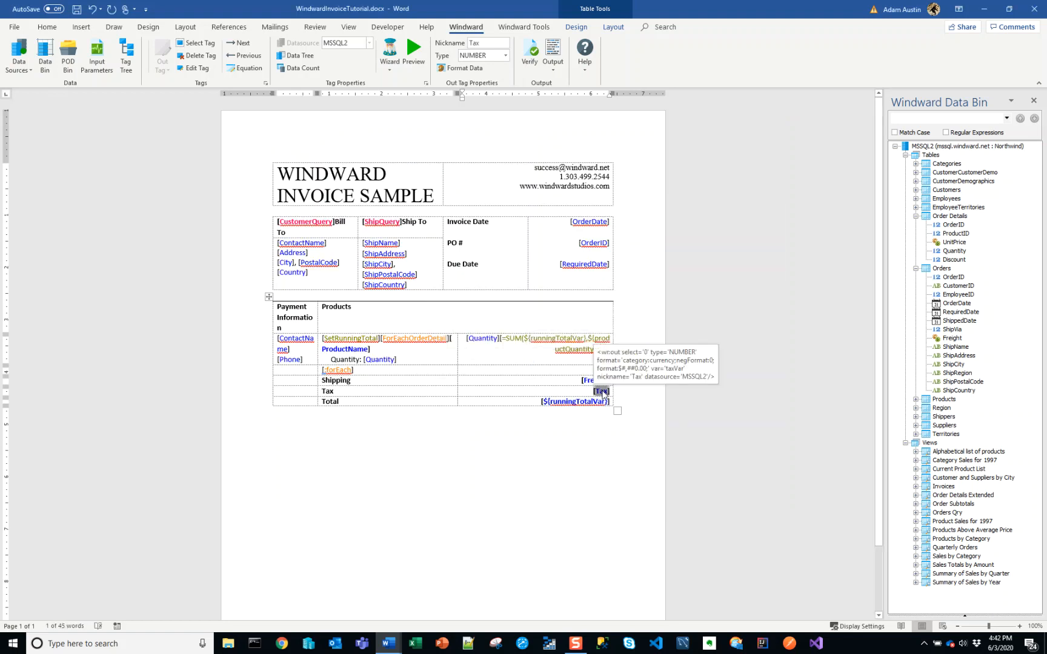
pyautogui.click(599, 402)
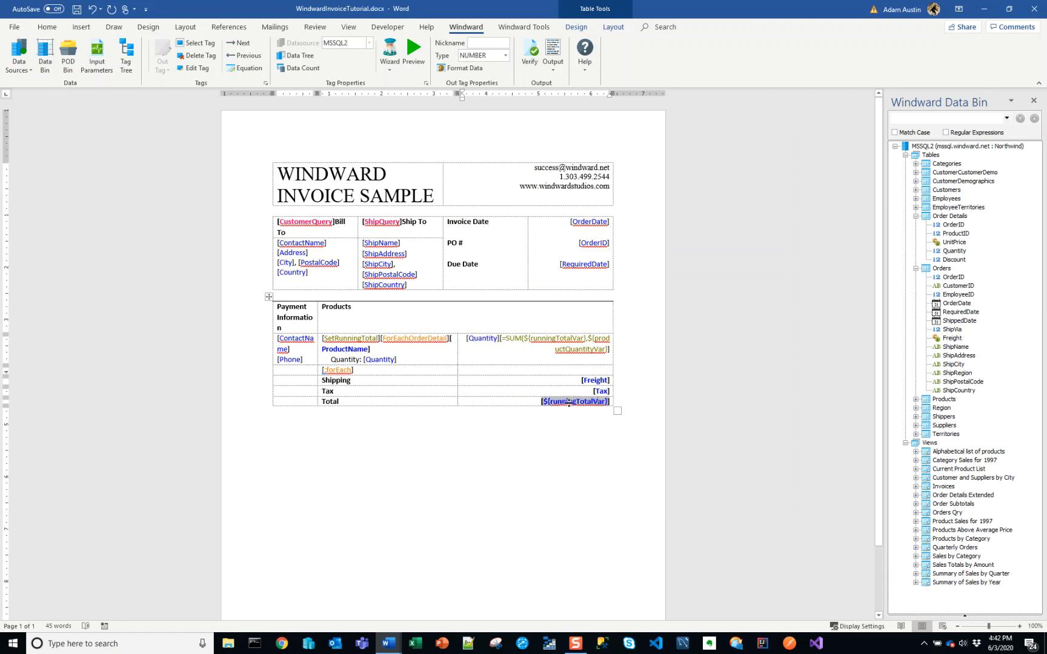
pyautogui.doubleClick(572, 402)
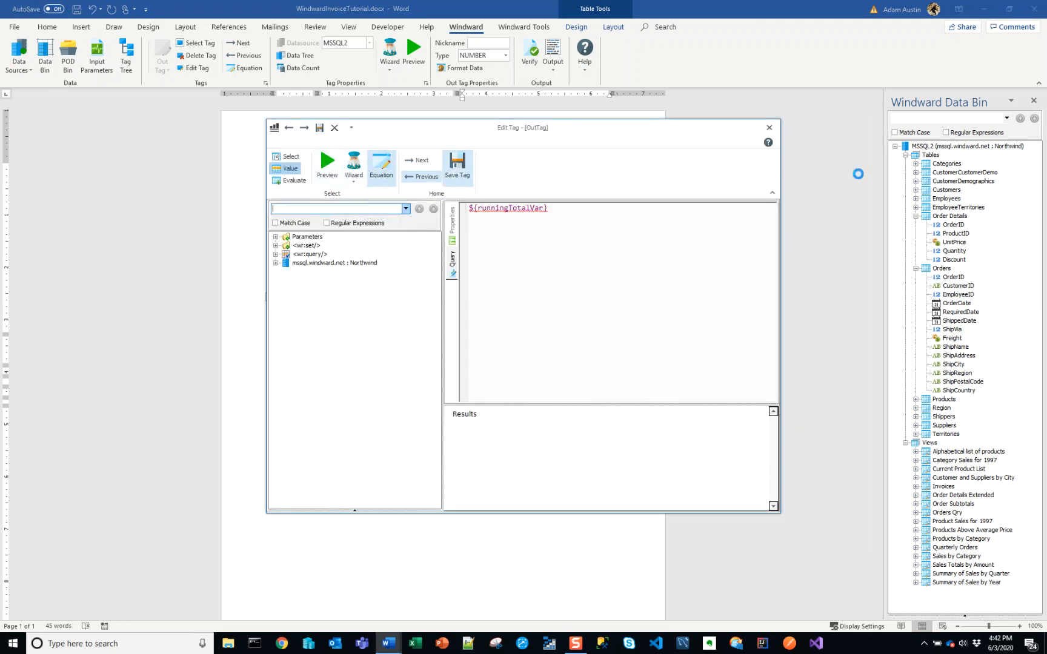
pyautogui.click(769, 128)
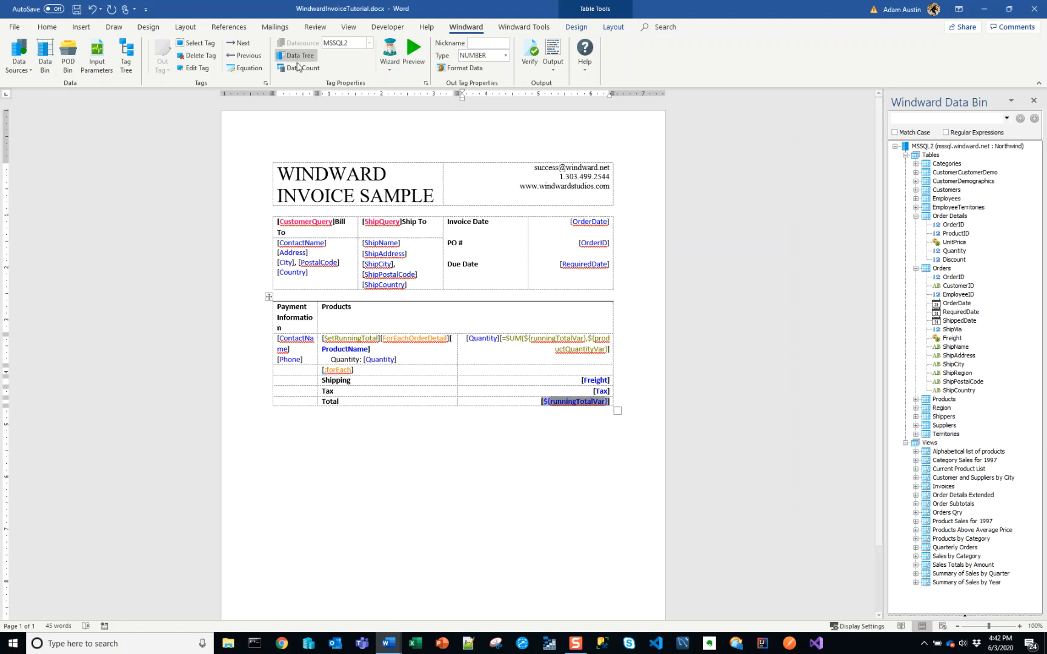
# Start a SUM equation for the Total row's runningTotalVar tag.
pyautogui.click(251, 69)
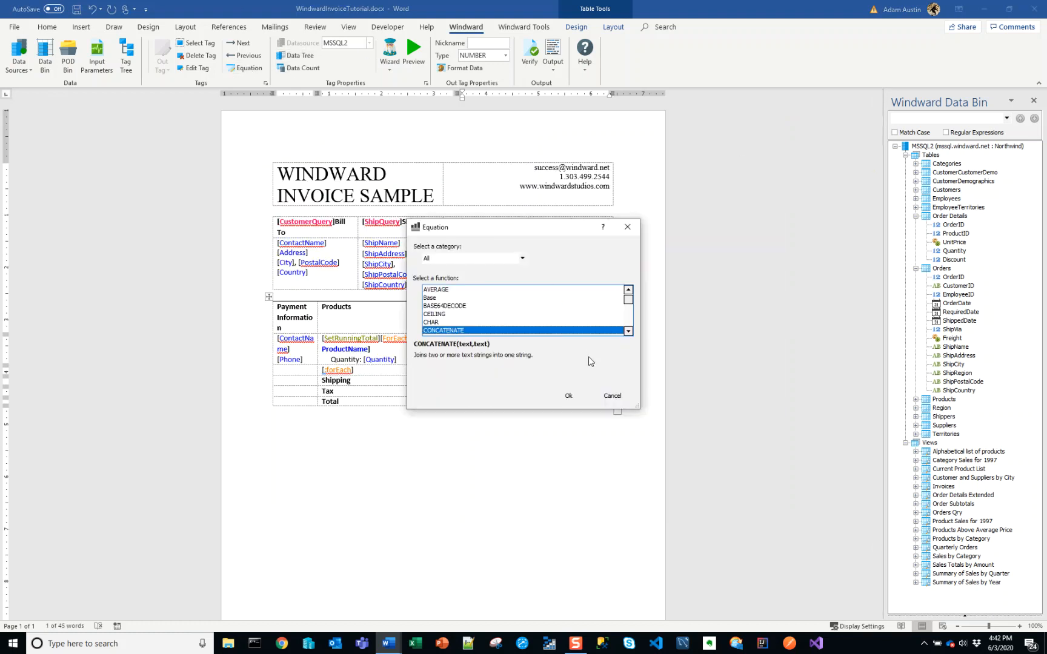
pyautogui.scroll(-2, 480, 305)
pyautogui.scroll(-5, 480, 305)
pyautogui.scroll(-6, 455, 333)
pyautogui.click(435, 298)
pyautogui.click(568, 395)
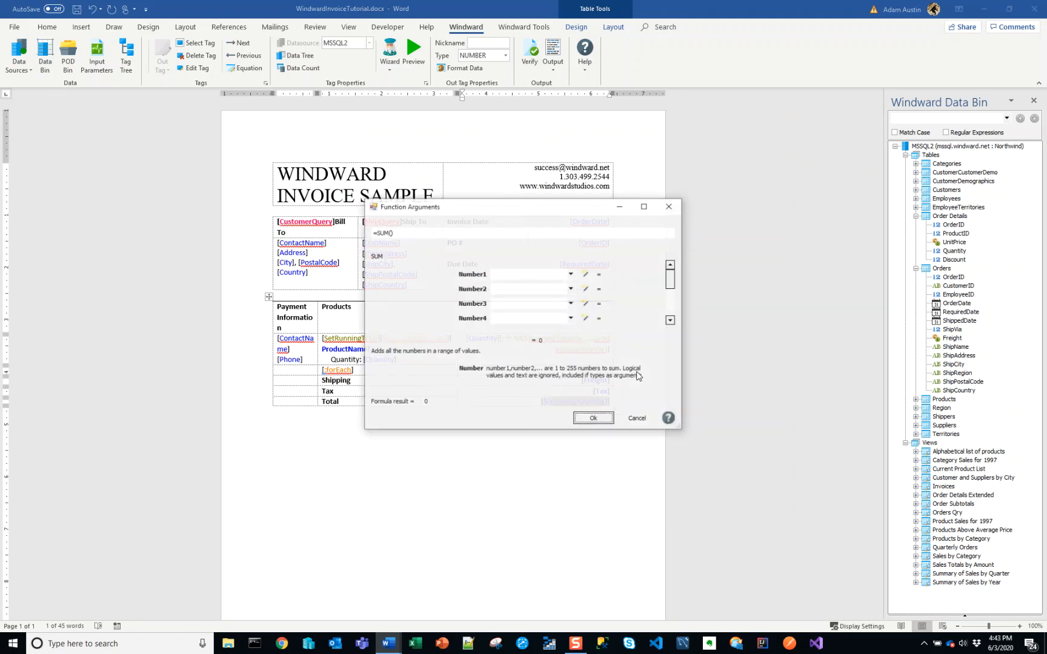
# Set the SUM arguments to ${runningTotalVar}, ${freightVar} and ${taxVar}, and accept the equation.
pyautogui.click(570, 275)
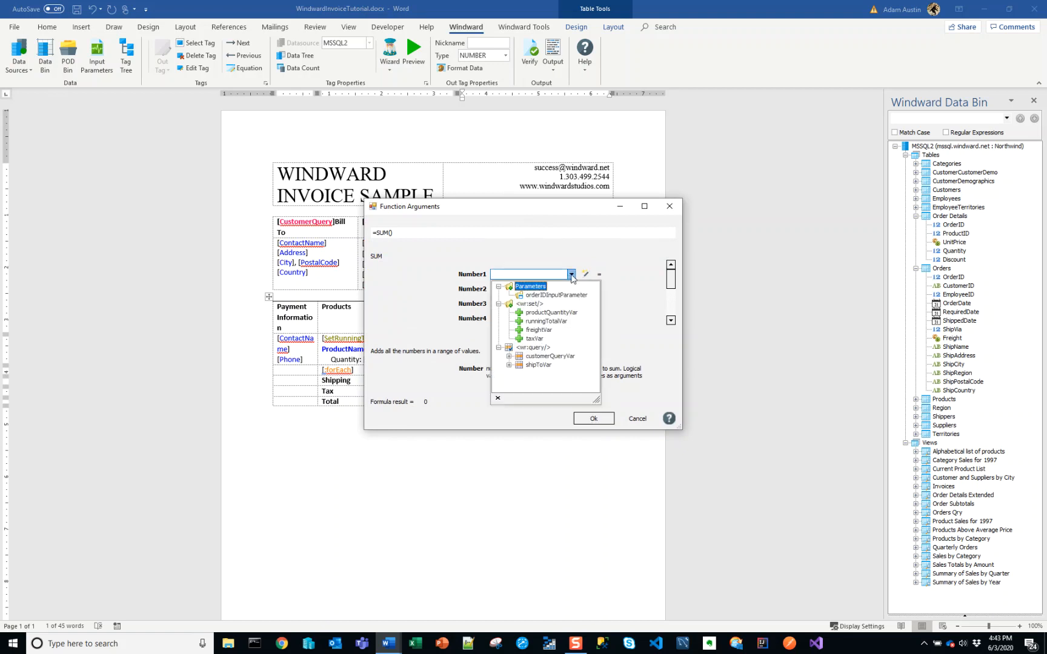
pyautogui.click(544, 321)
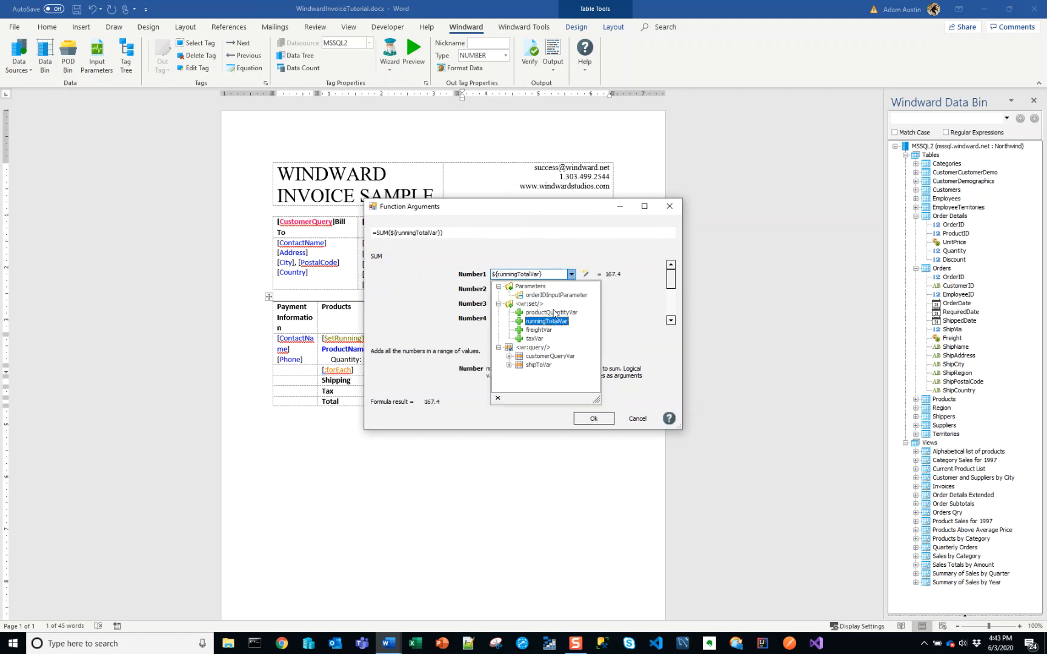
pyautogui.click(571, 289)
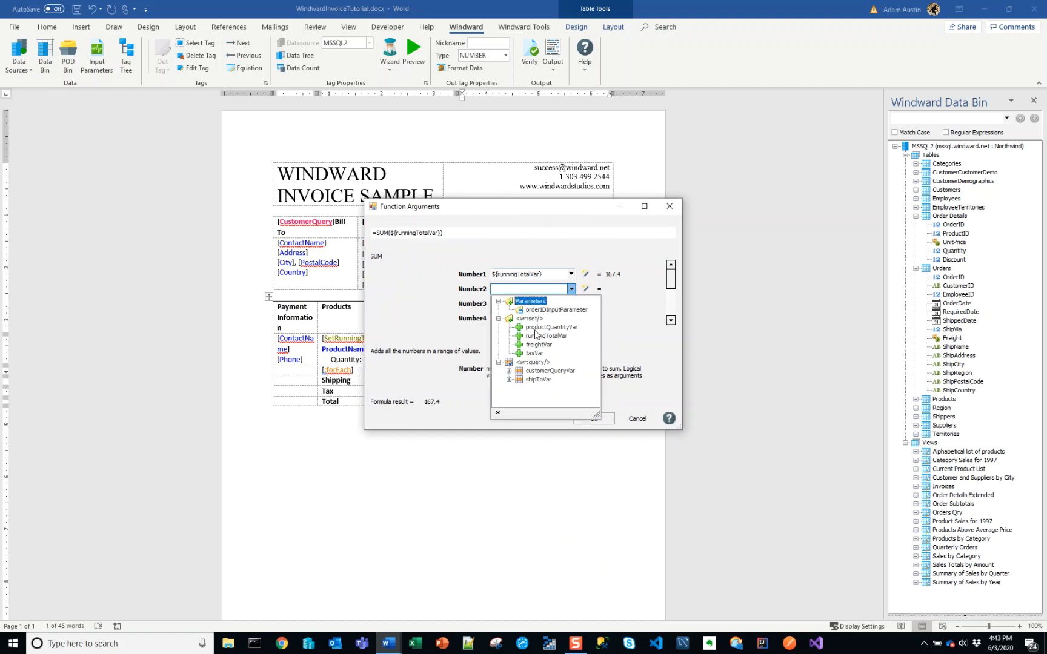
pyautogui.click(542, 340)
pyautogui.click(570, 304)
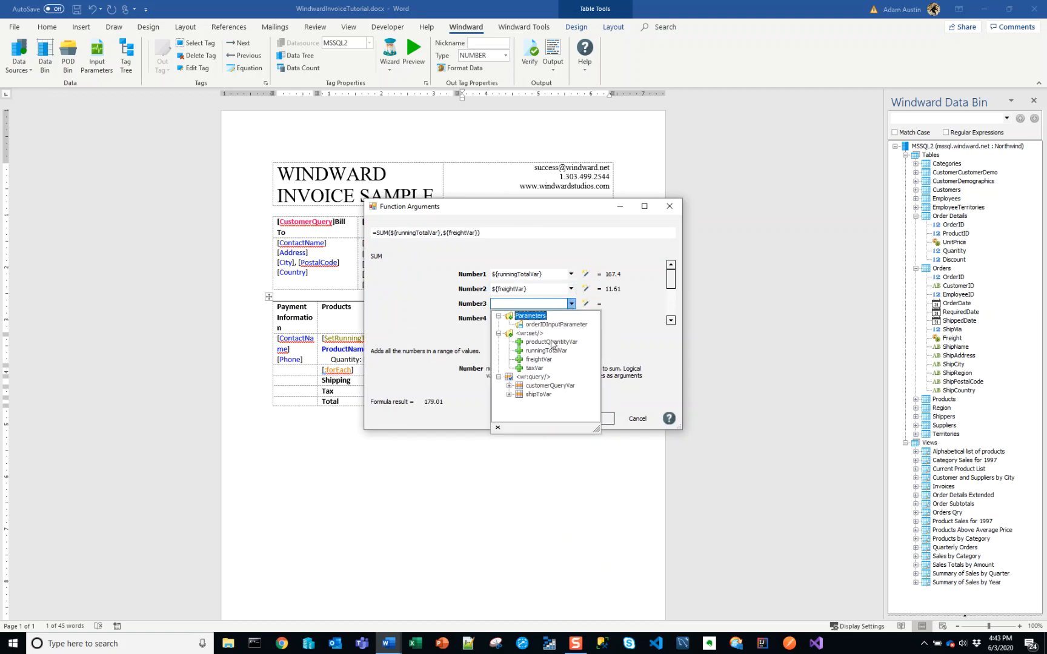
pyautogui.click(535, 368)
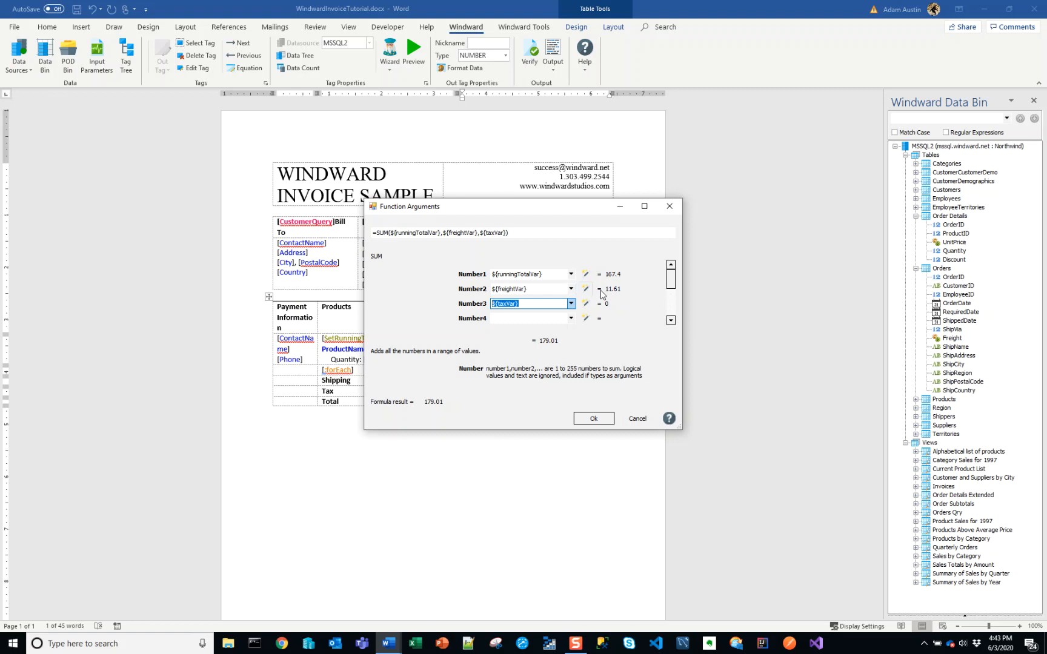
pyautogui.click(591, 419)
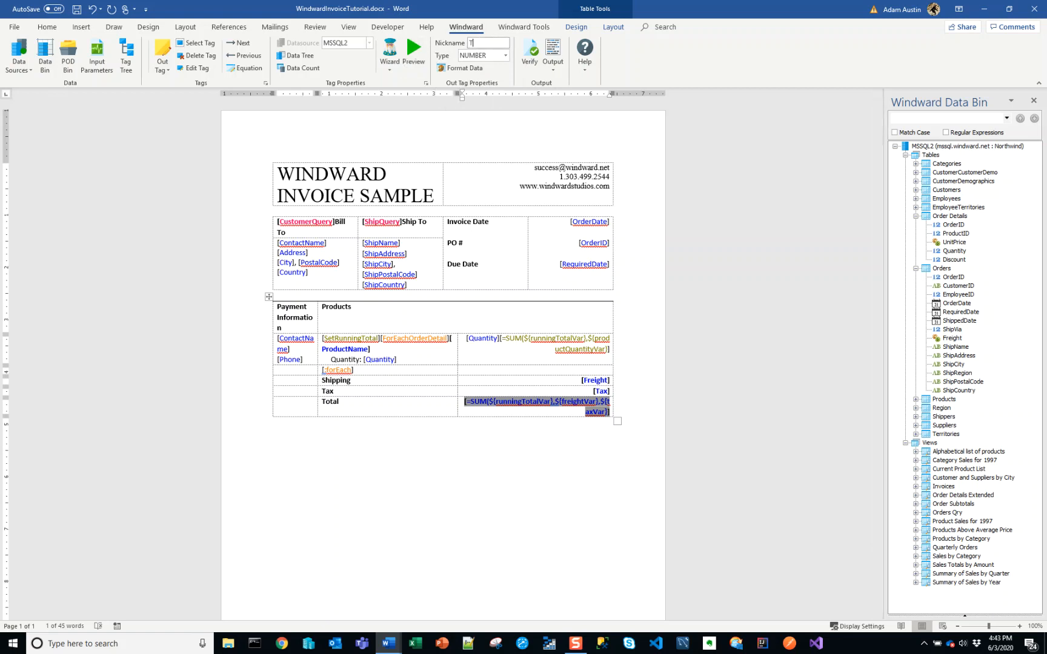
# Nickname the Total row's SUM tag TotalCost.
pyautogui.click(497, 43)
pyautogui.write('TotalCost')
pyautogui.press('Return')
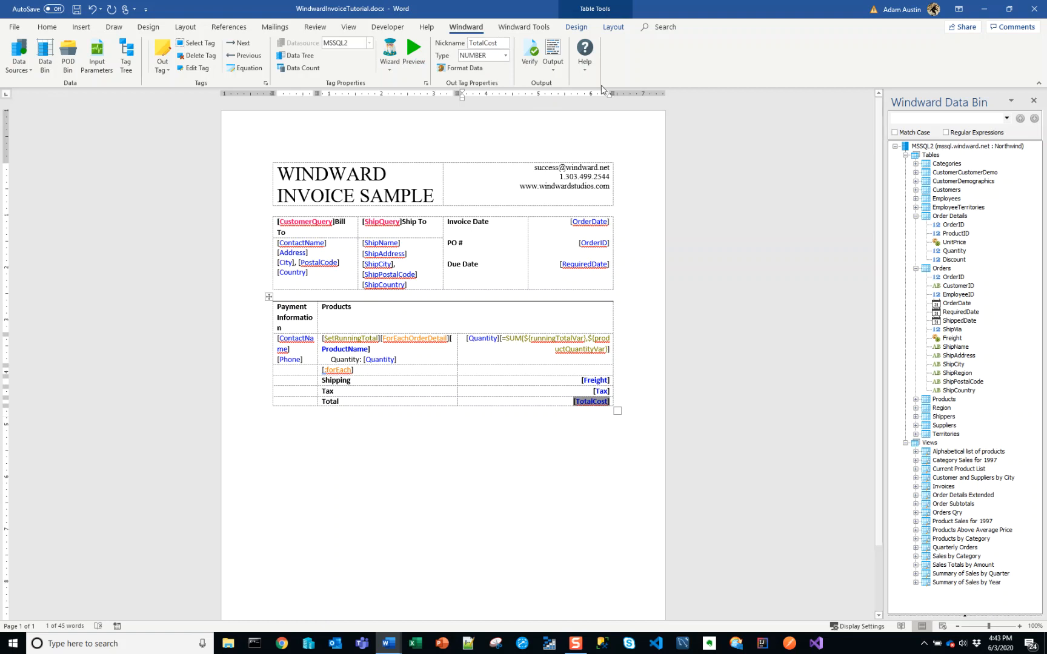
# Generate the invoice template's output as a Word document.
pyautogui.click(552, 60)
pyautogui.click(563, 85)
pyautogui.click(554, 364)
pyautogui.click(600, 403)
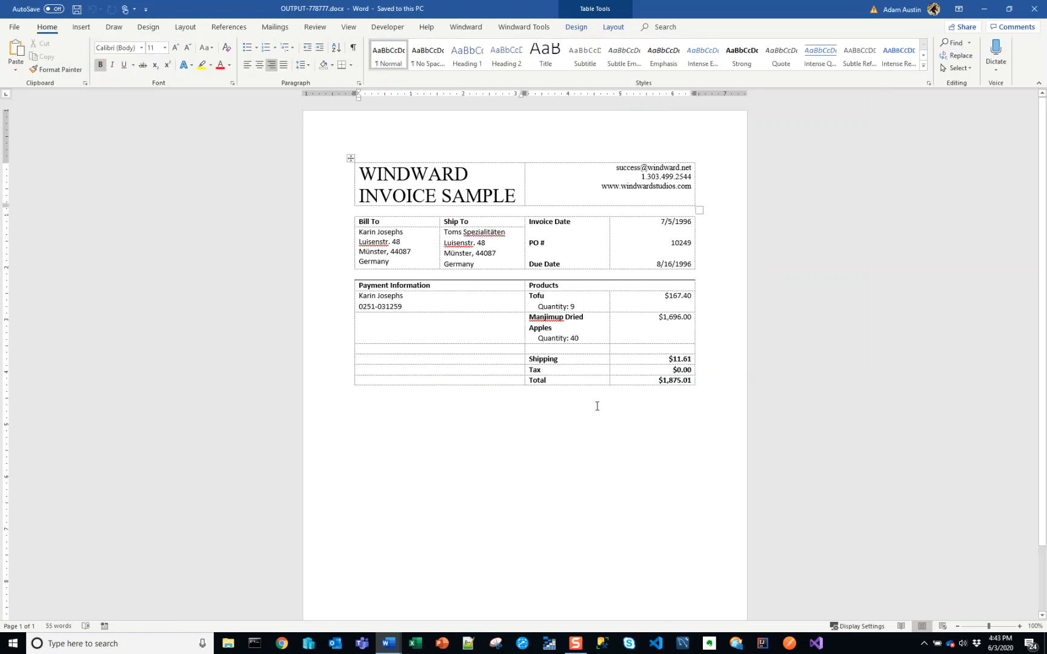
# Hide the table gridlines in the generated invoice output.
pyautogui.click(597, 406)
pyautogui.click(589, 26)
pyautogui.write('view')
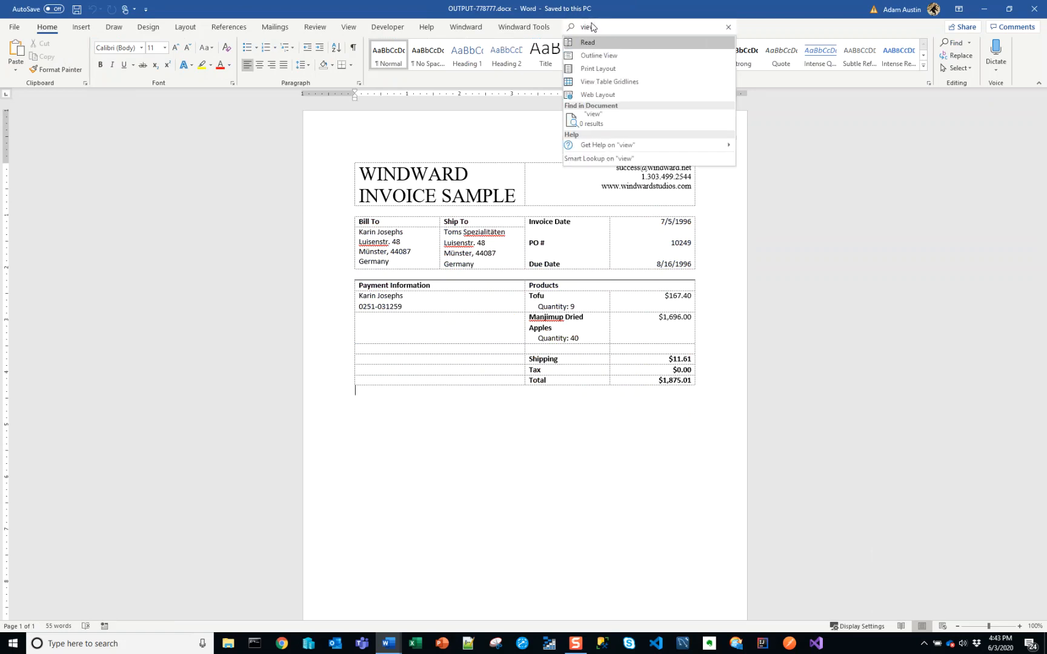
pyautogui.click(616, 81)
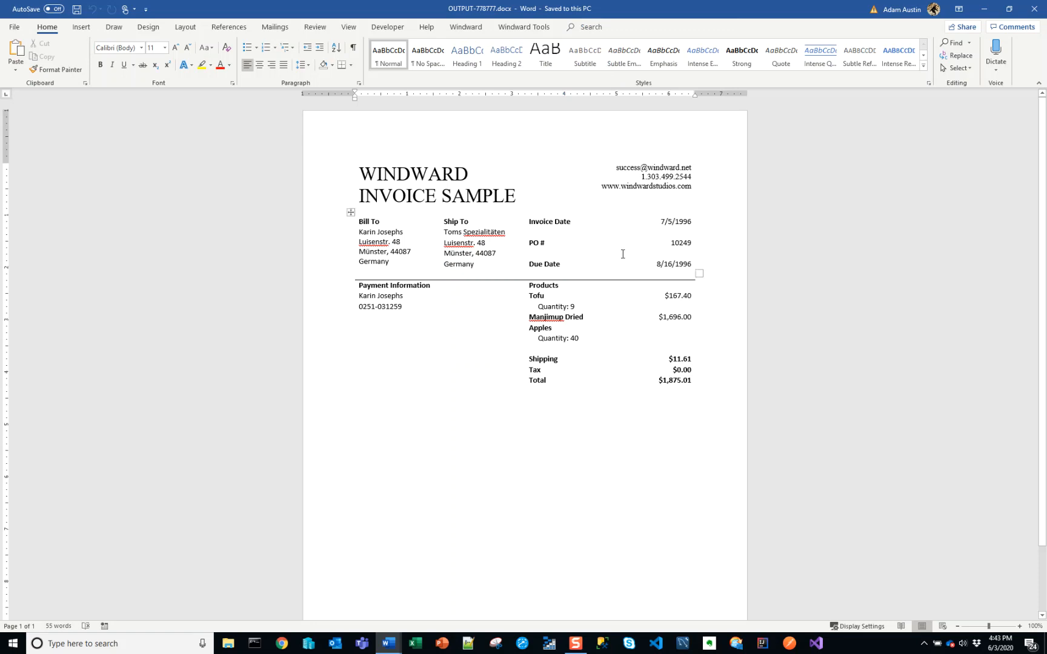
# Place the generated output side by side with OUTPUT-cbfe84.docx for comparison.
pyautogui.press('super+Right')
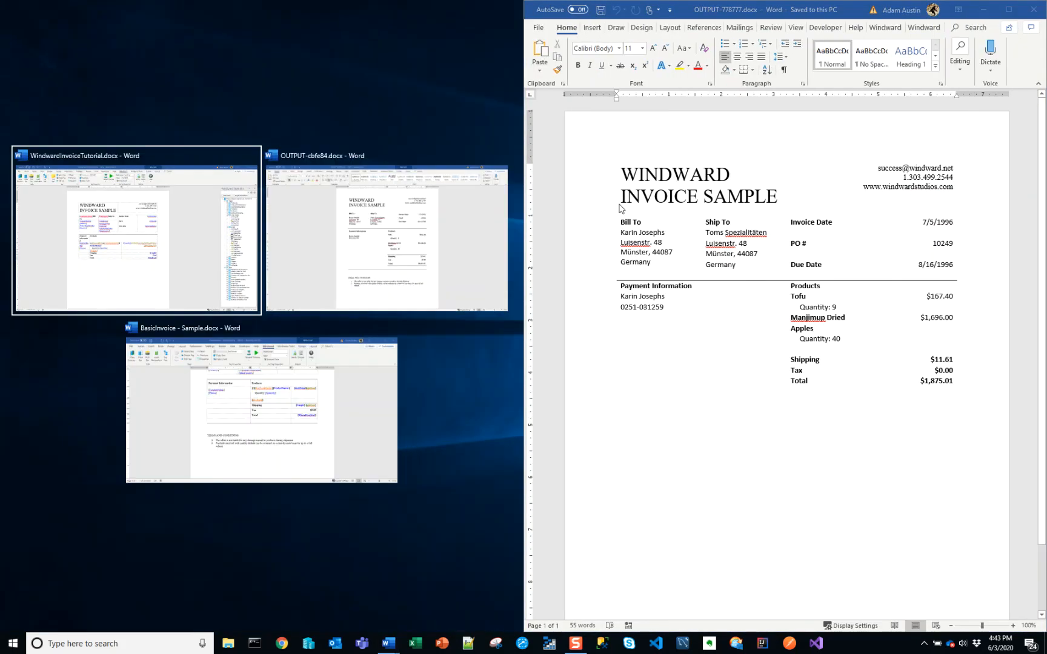
pyautogui.press('Right')
pyautogui.press('Return')
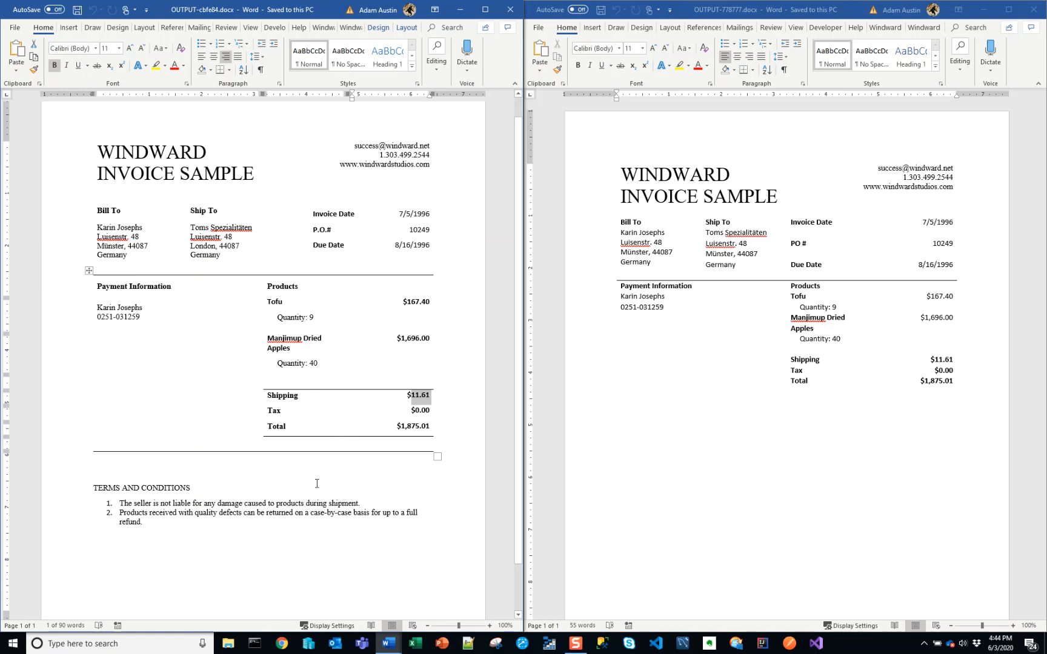
# Copy the TERMS AND CONDITIONS section from OUTPUT-cbfe84.docx into the WindwardInvoiceTutorial template below the products table.
pyautogui.click(96, 488)
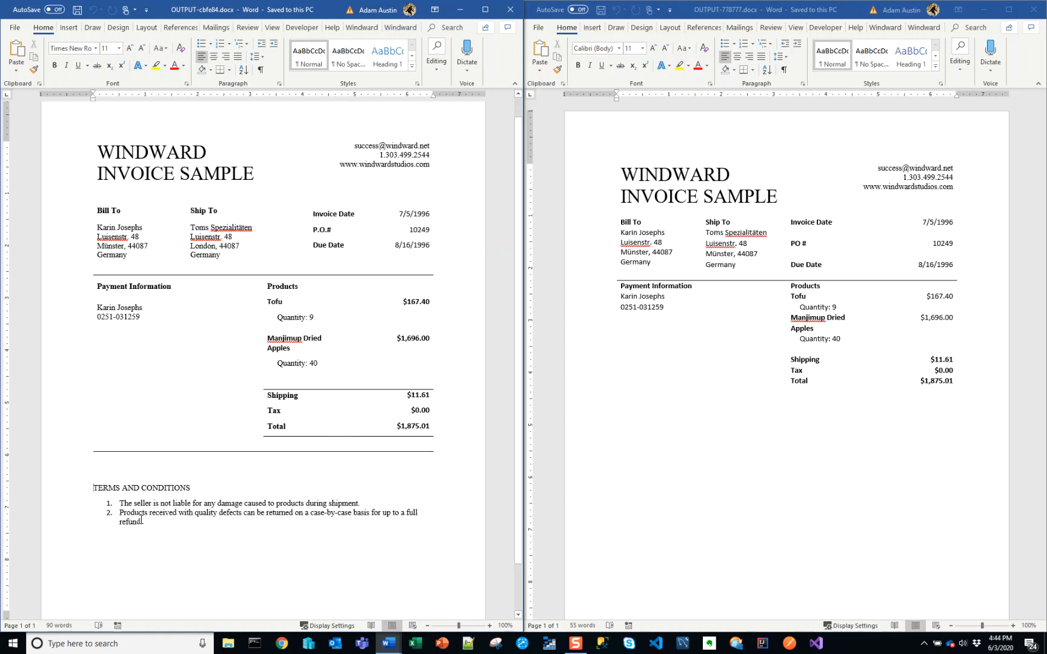
pyautogui.keyDown('shift'); pyautogui.click(195, 537); pyautogui.keyUp('shift')
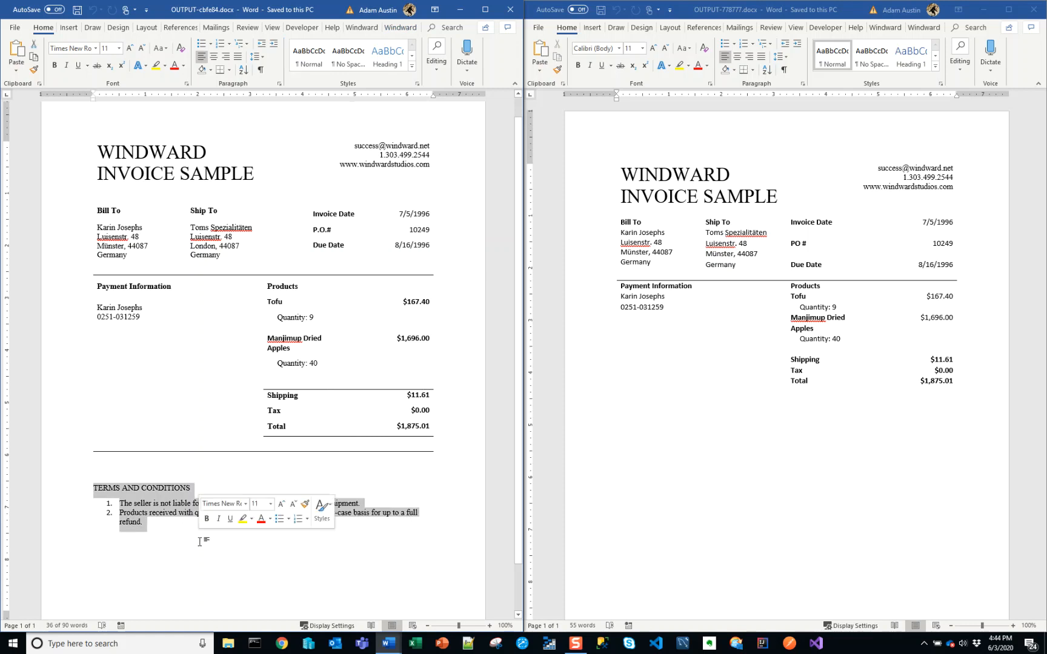
pyautogui.click(801, 449)
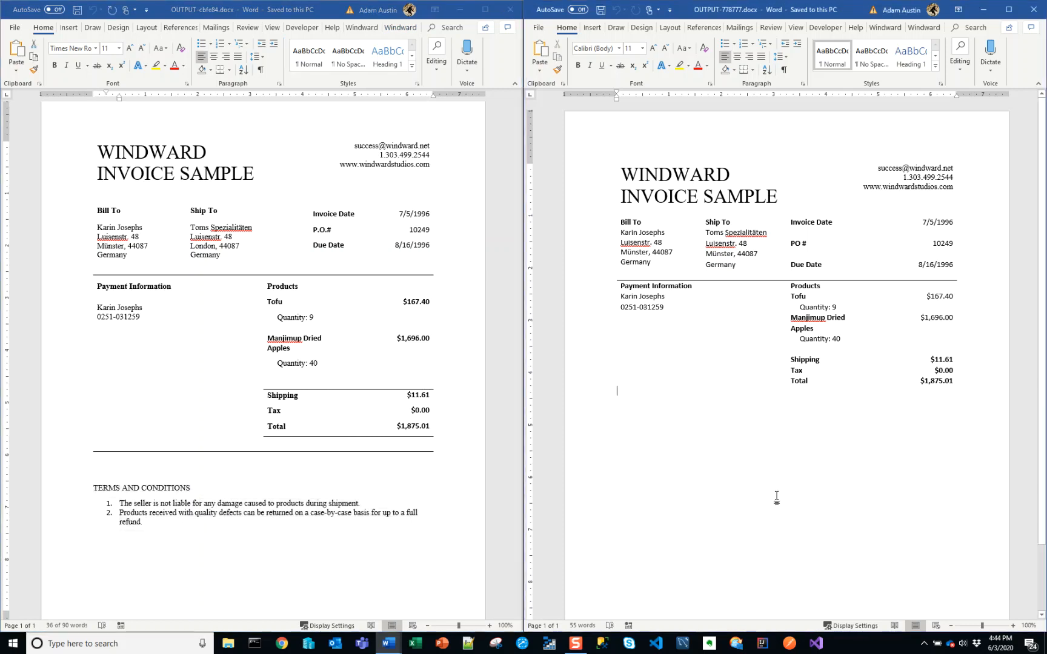
pyautogui.click(1033, 10)
pyautogui.click(510, 9)
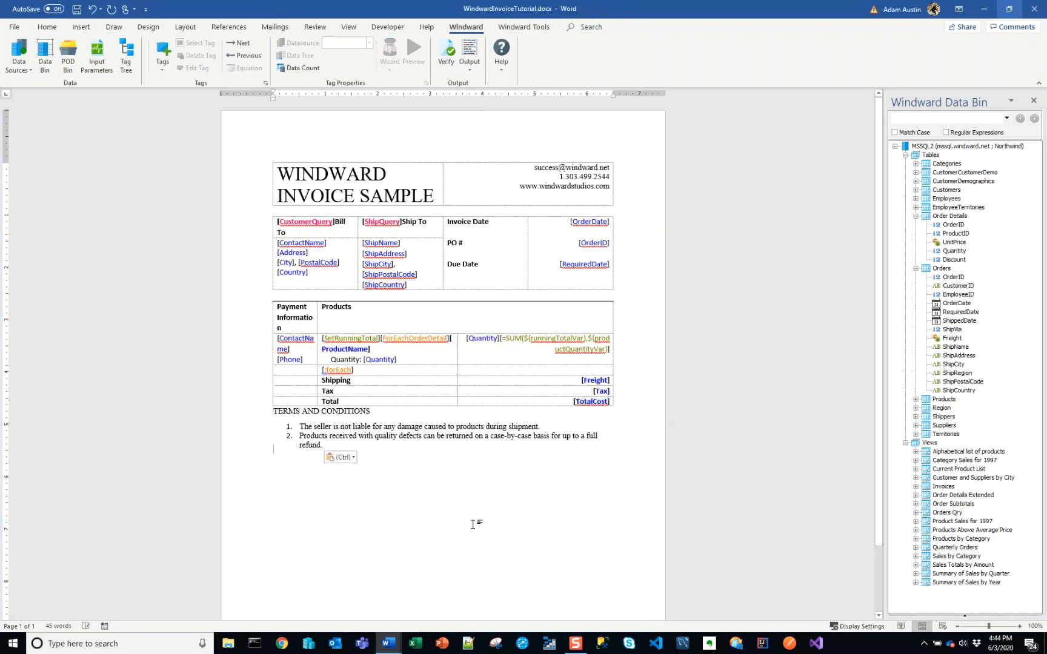
# Insert a blank line between the products table and the TERMS AND CONDITIONS heading.
pyautogui.press('Up')
pyautogui.press('Up')
pyautogui.press('Return')
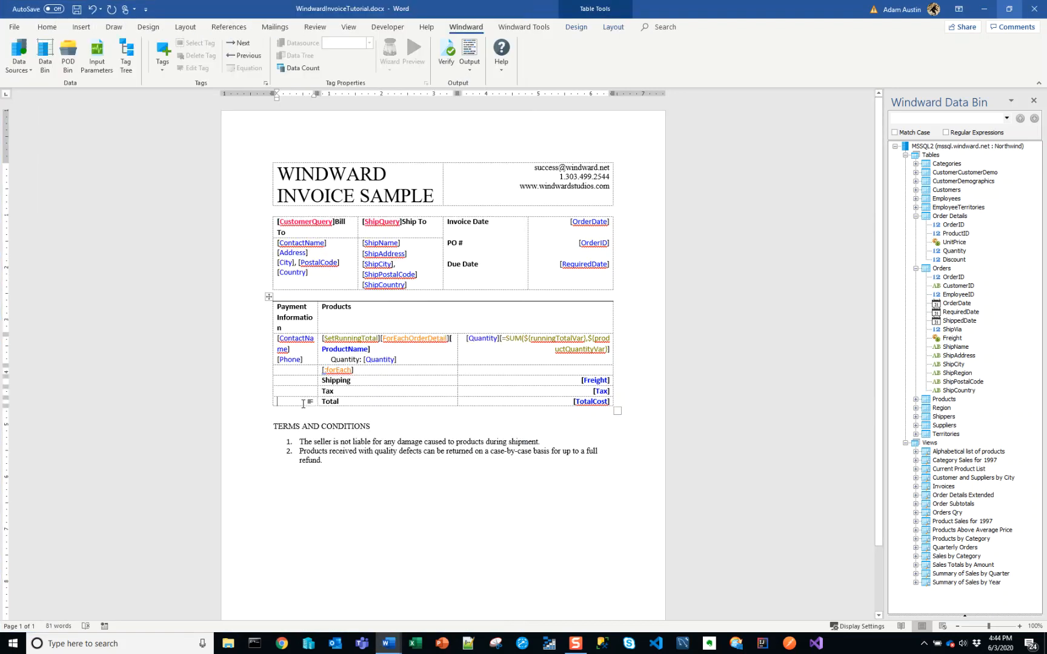
# Insert a new table row below the Total row.
pyautogui.moveTo(559, 404); pyautogui.dragTo(614, 403)
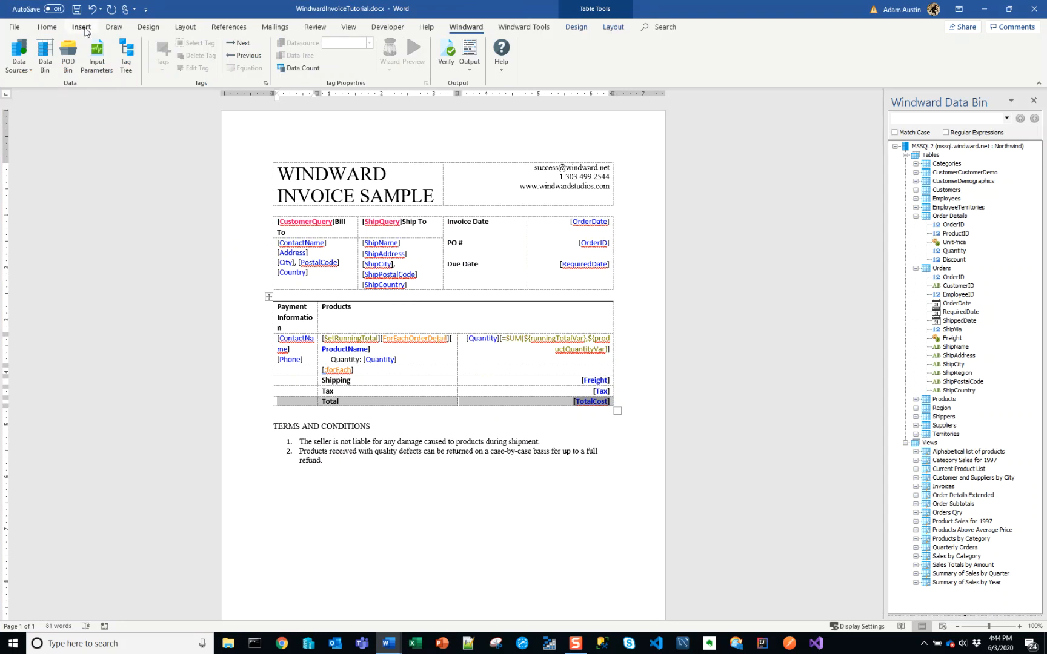
pyautogui.click(575, 27)
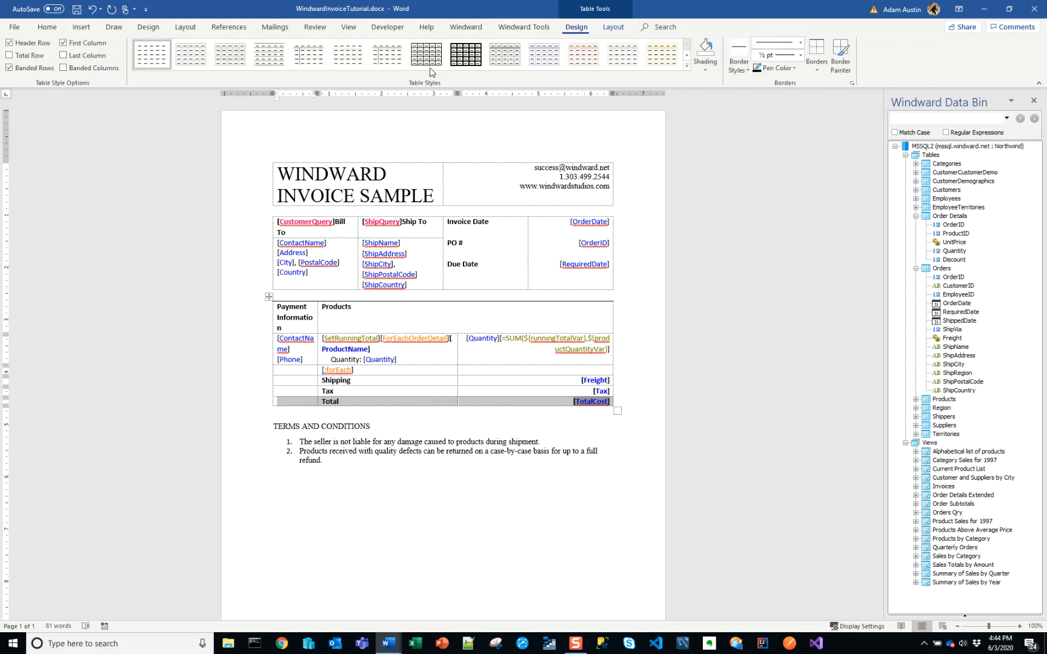
pyautogui.click(614, 27)
pyautogui.click(211, 64)
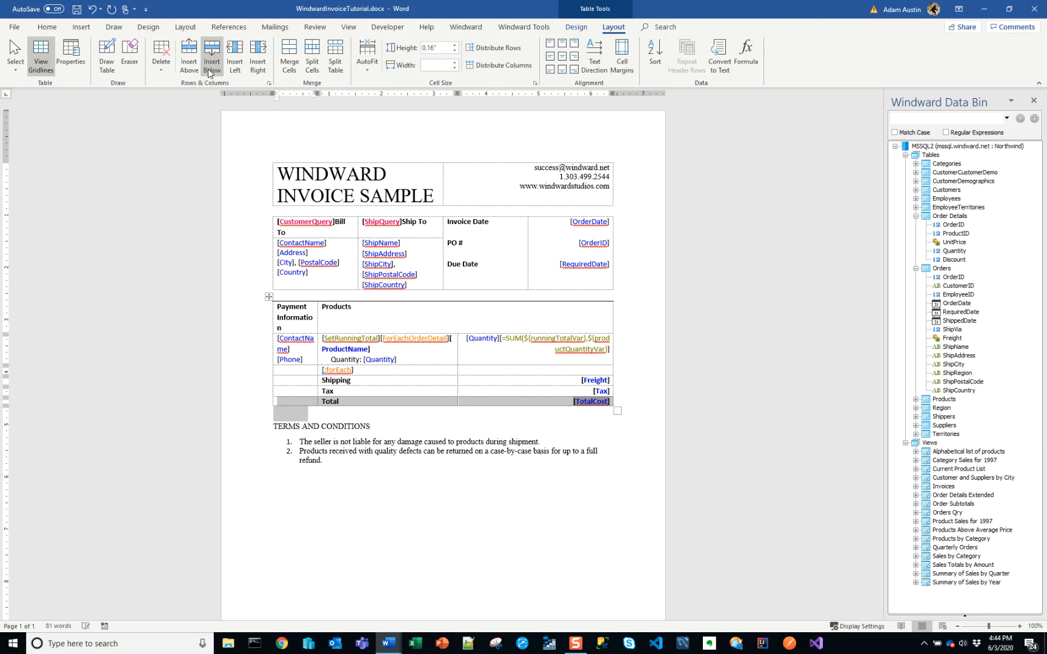
# Apply a bottom border across the empty last row of the products table.
pyautogui.click(372, 415)
pyautogui.moveTo(473, 414); pyautogui.dragTo(285, 413)
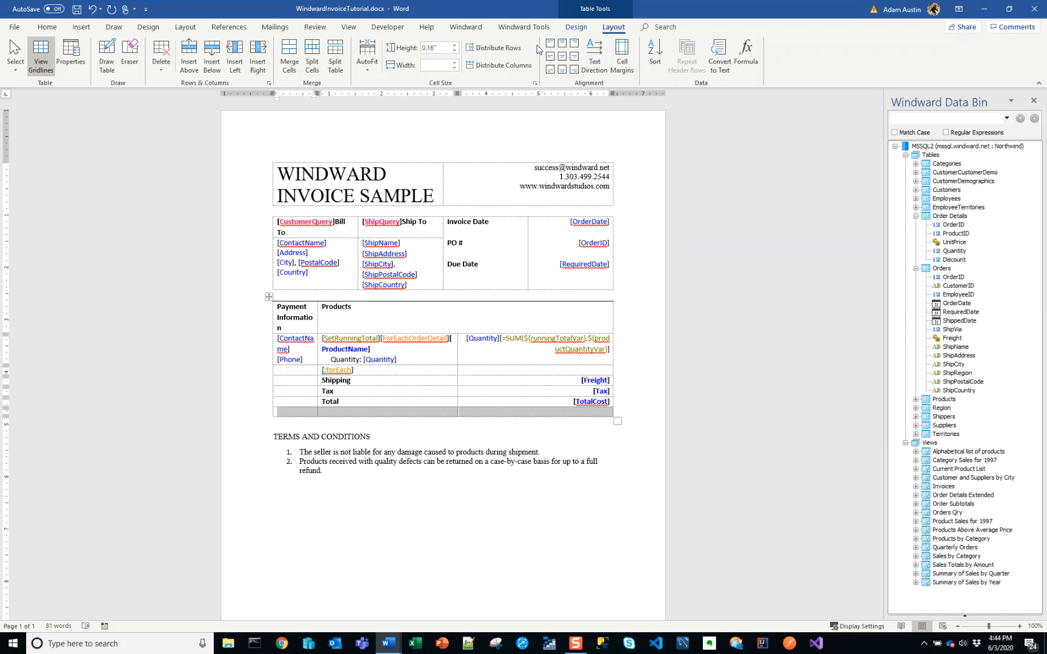
pyautogui.click(574, 28)
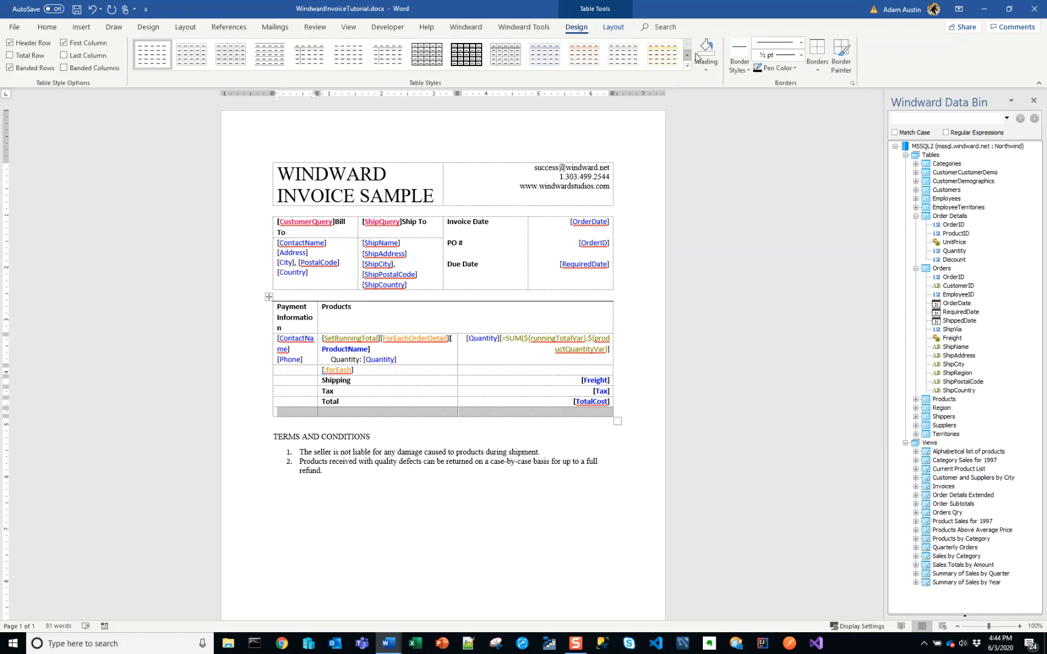
pyautogui.click(818, 67)
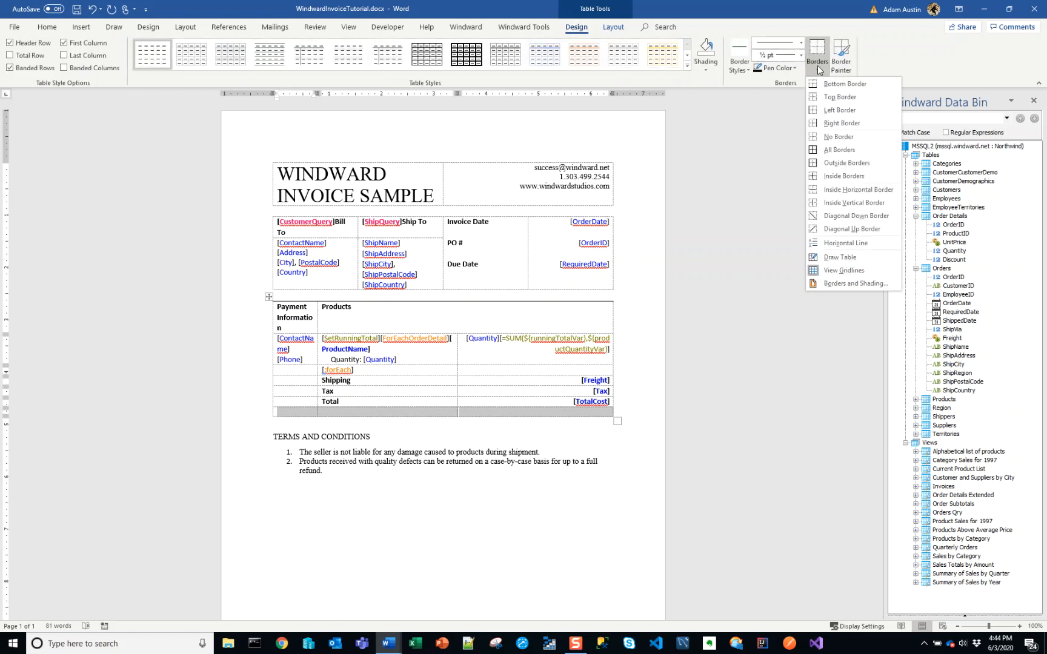
pyautogui.click(848, 86)
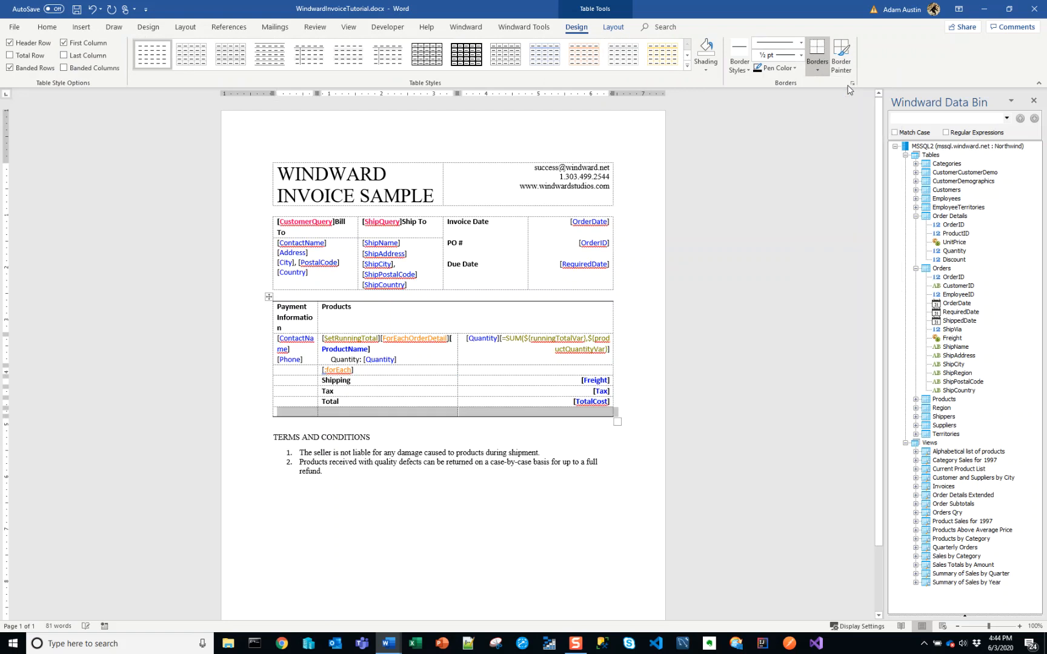
pyautogui.click(525, 404)
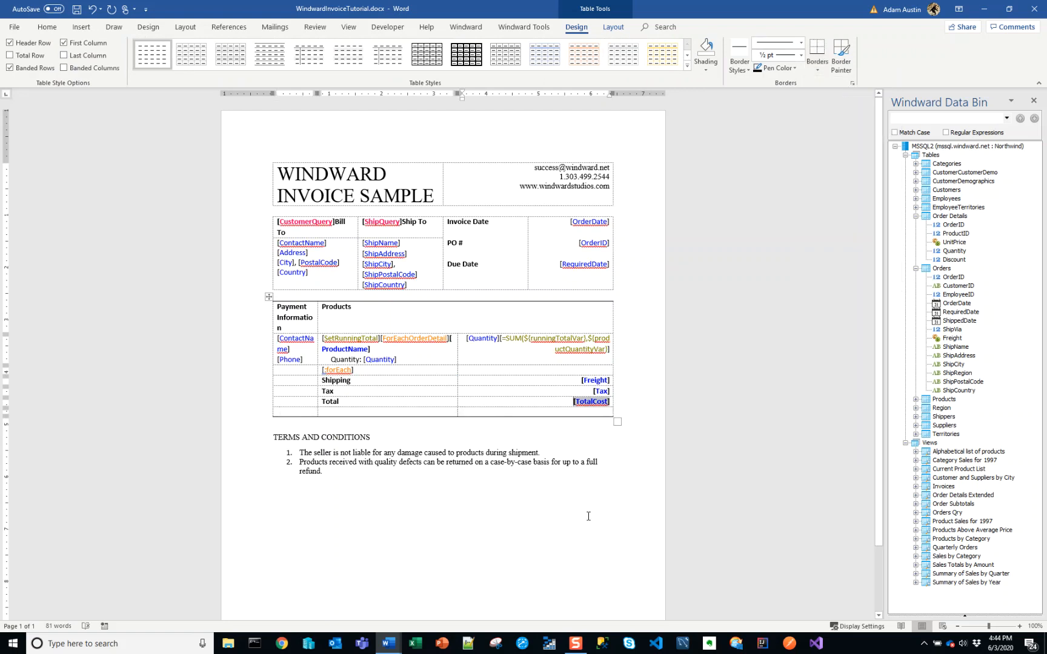
# Check the sample invoice OUTPUT-cbfe84.docx and add a top border to the Shipping label and [Freight] cells in the template's products table.
pyautogui.hotkey('alt', 'Tab')
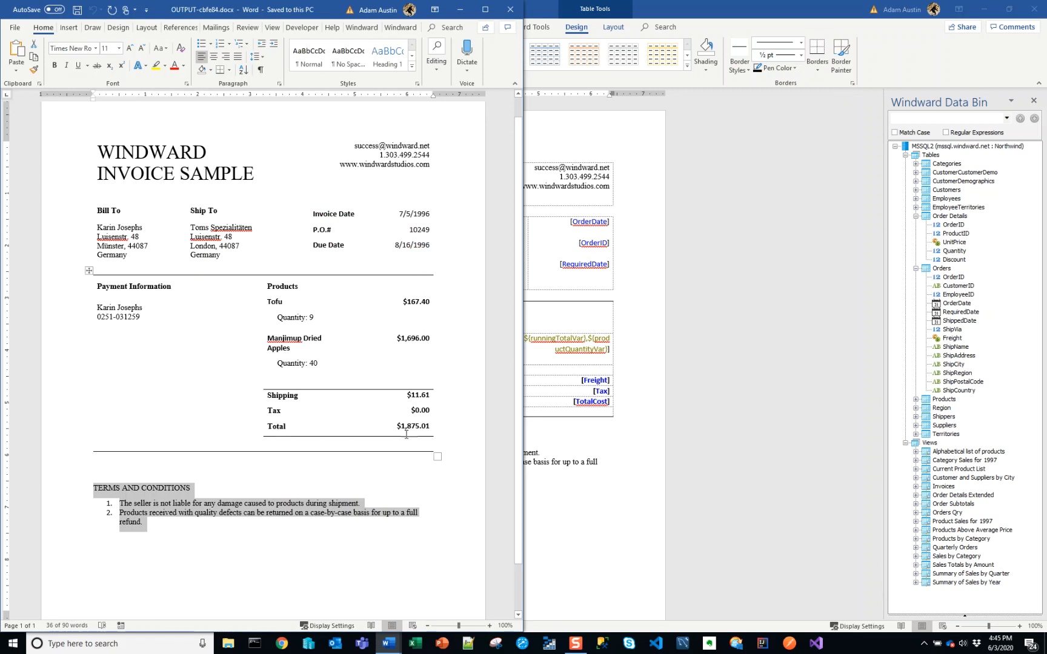
pyautogui.hotkey('alt', 'Tab')
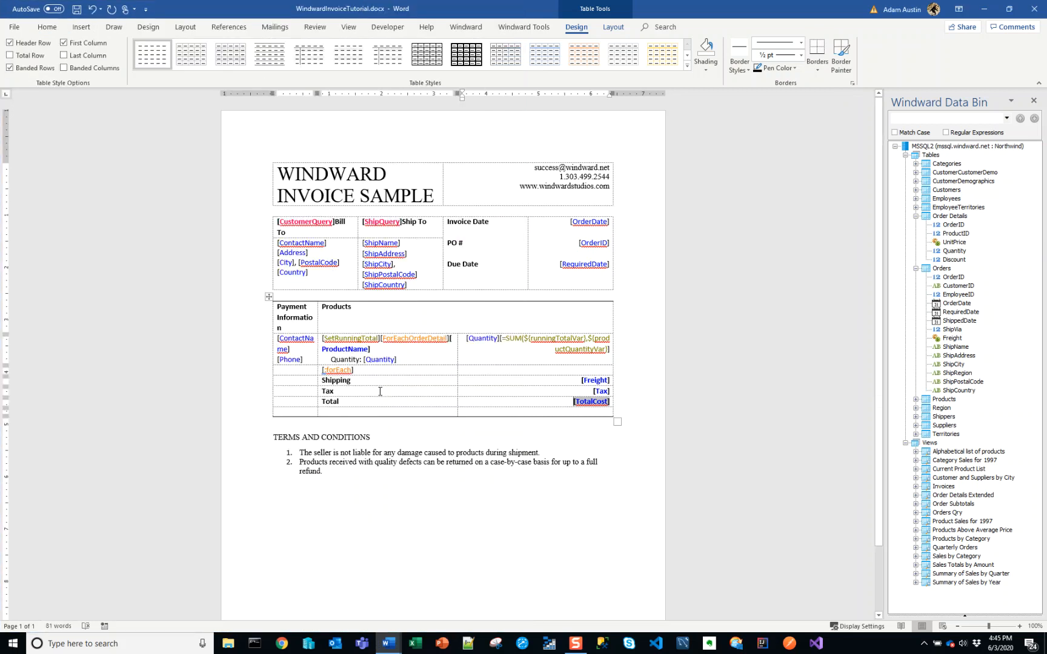
pyautogui.moveTo(406, 380); pyautogui.dragTo(474, 377)
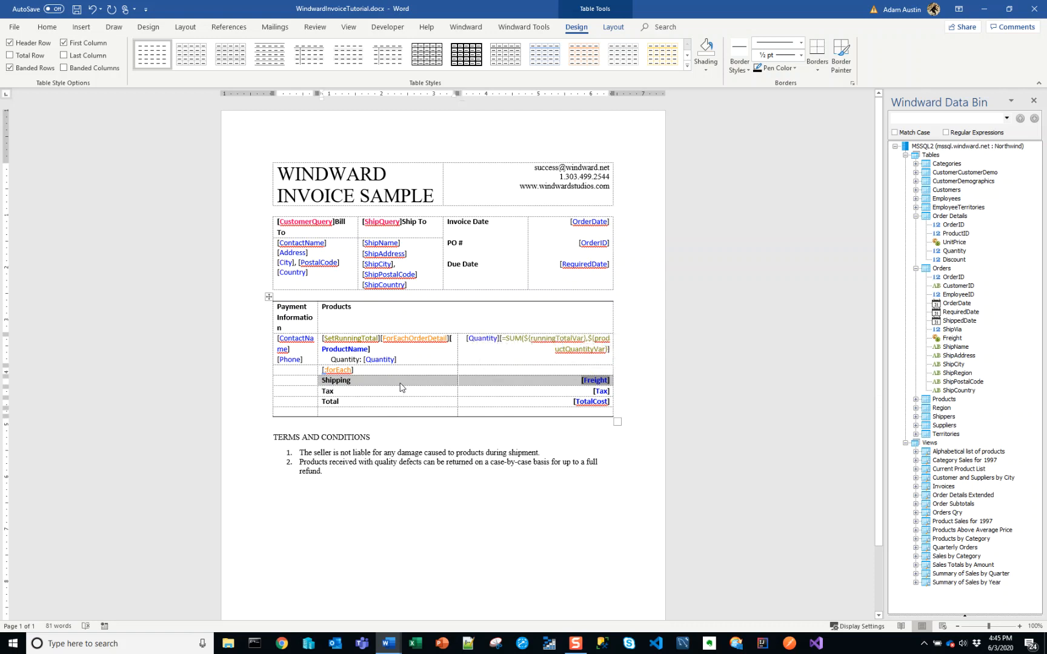
pyautogui.hotkey('alt', 'Tab')
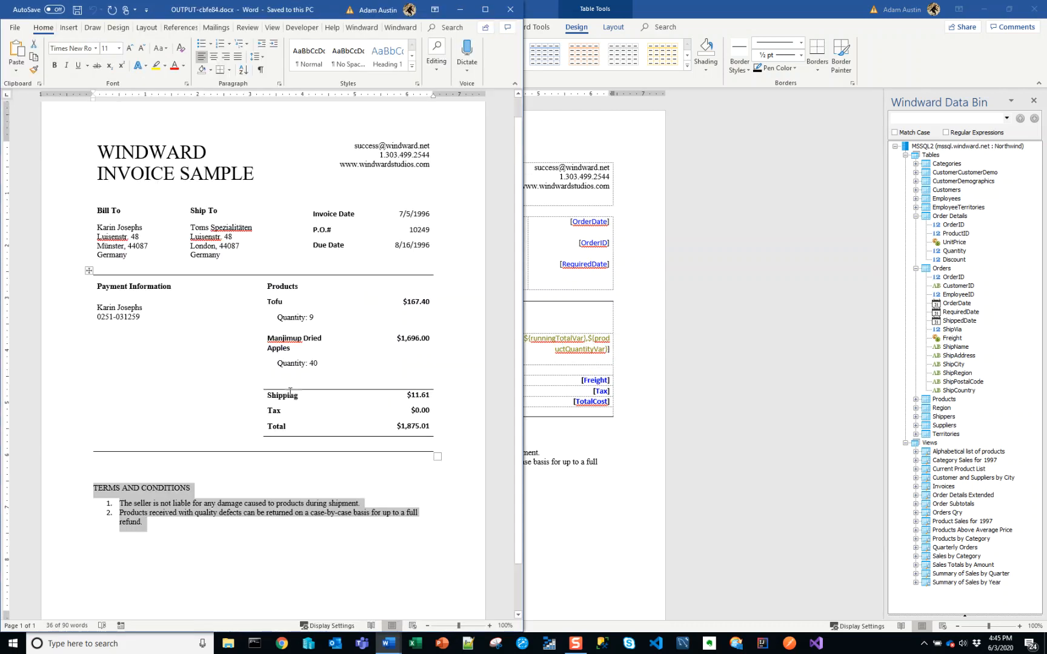
pyautogui.hotkey('alt', 'Tab')
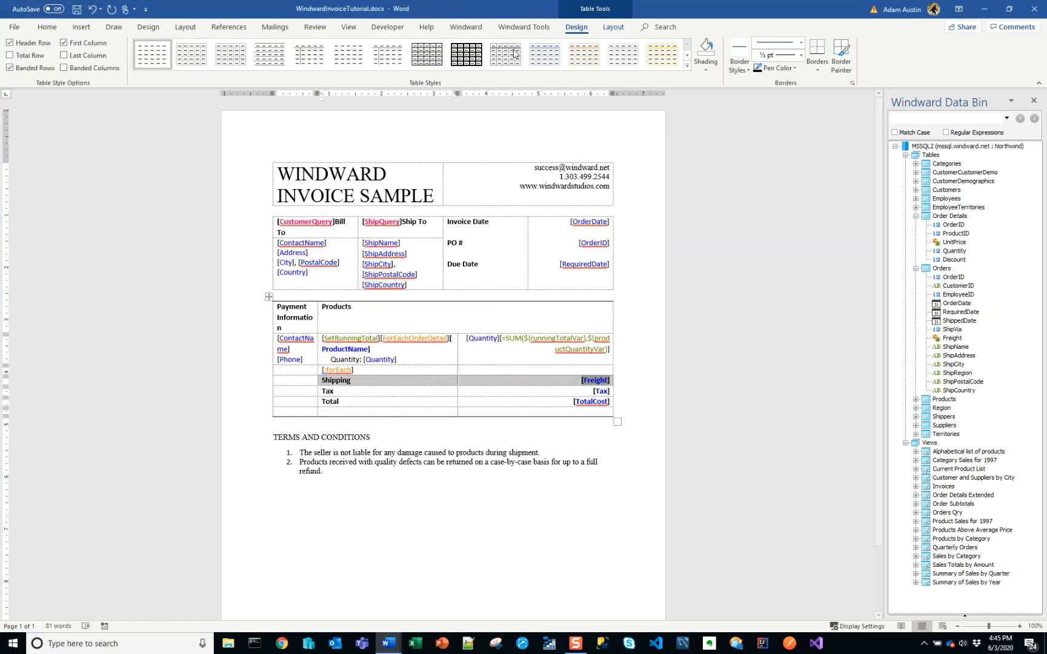
pyautogui.click(818, 69)
pyautogui.click(844, 101)
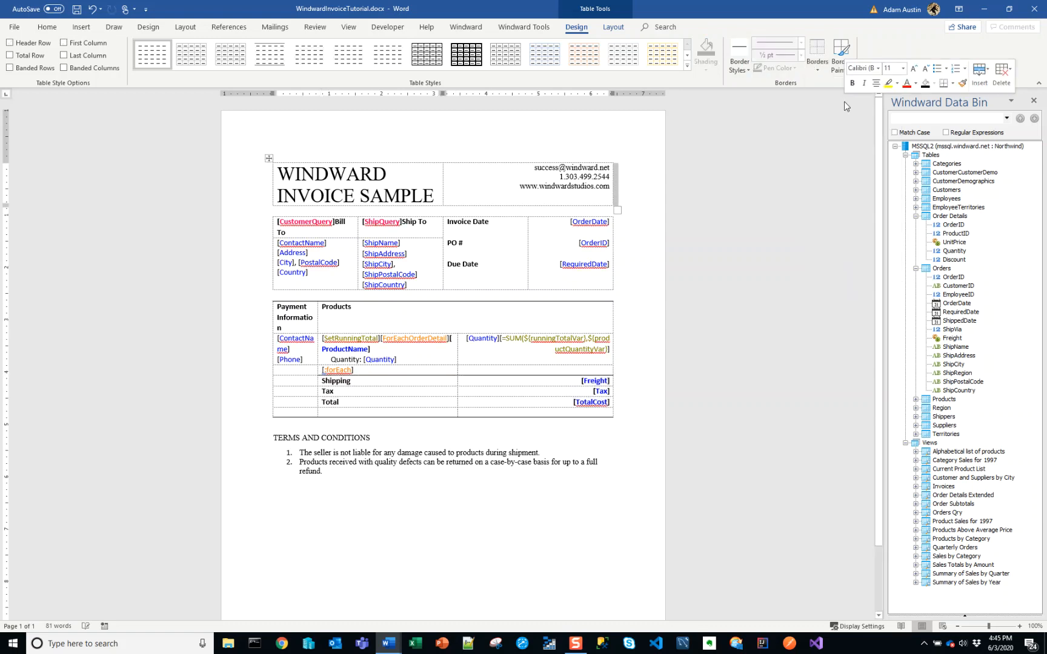
# Add a bottom border to the Total label and [TotalCost] cells, matching the sample invoice.
pyautogui.moveTo(434, 391); pyautogui.dragTo(470, 401)
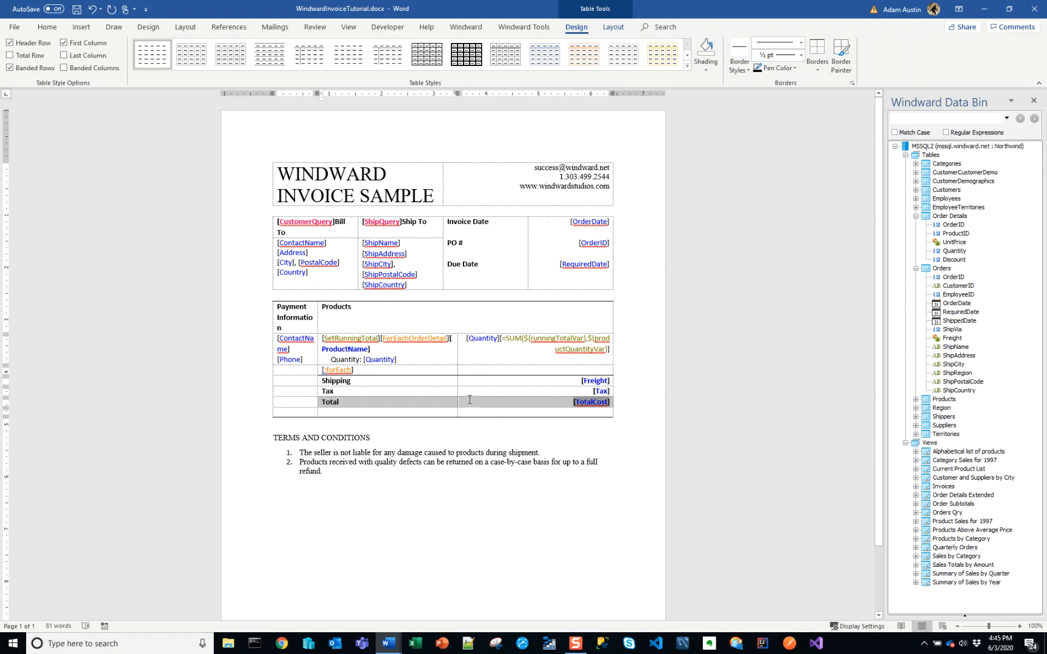
pyautogui.hotkey('alt', 'Tab')
pyautogui.hotkey('alt', 'Tab')
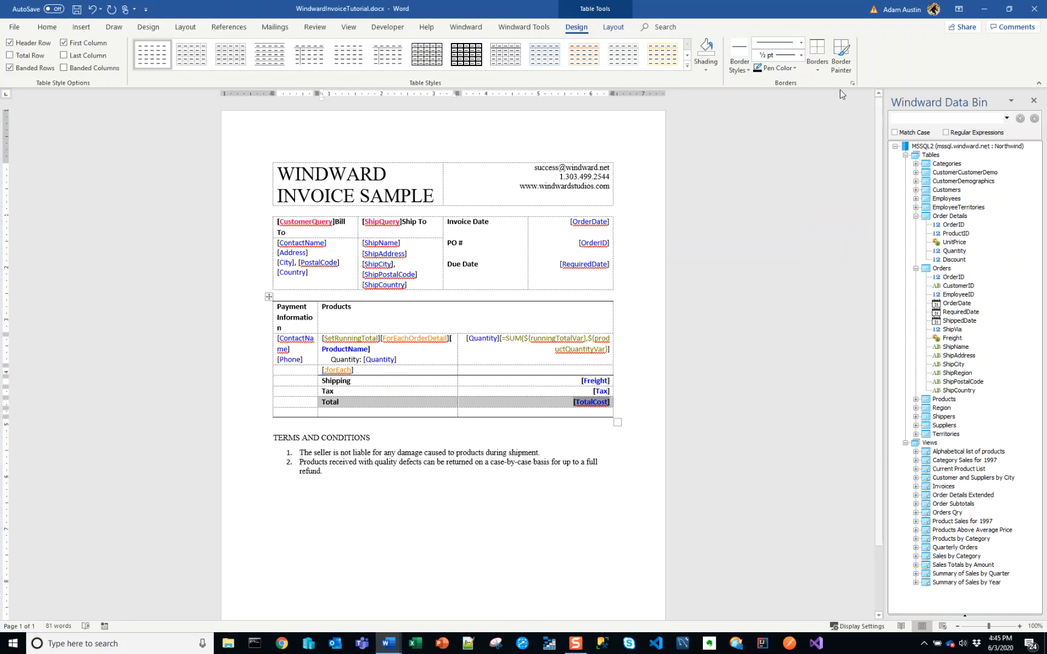
pyautogui.click(818, 61)
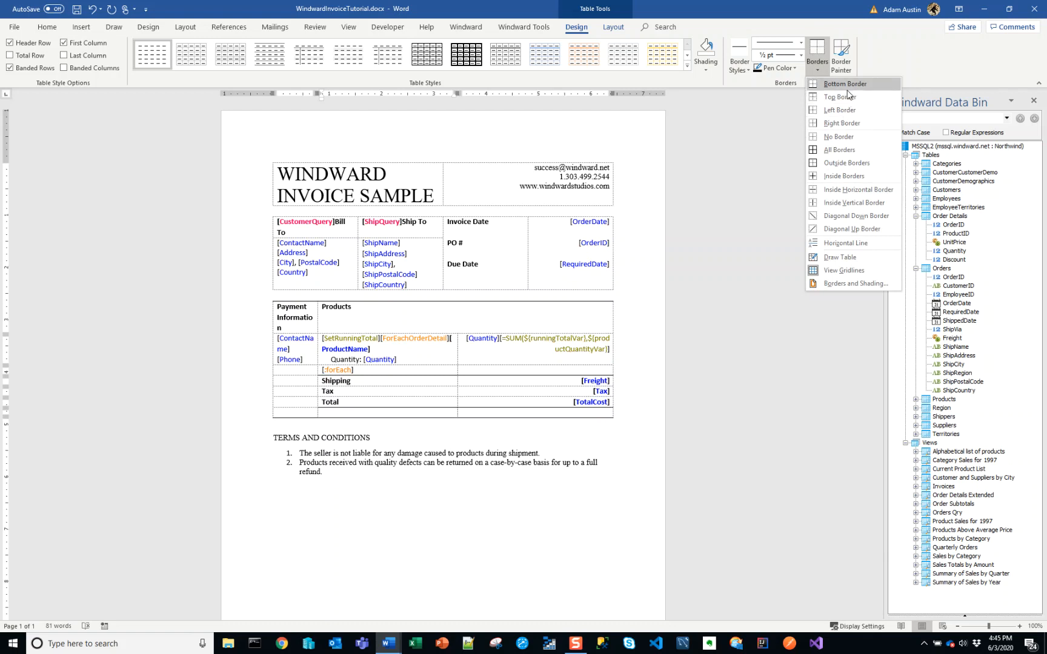
pyautogui.click(817, 85)
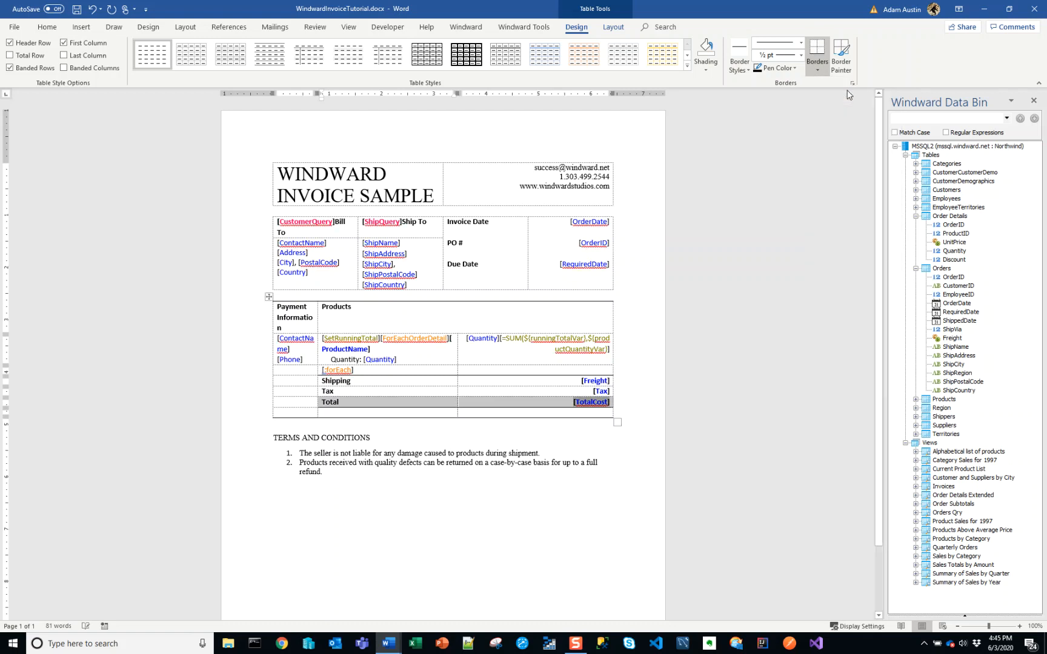
# Save the template and generate the Windward report output, accepting the prompted variables.
pyautogui.click(482, 30)
pyautogui.click(476, 58)
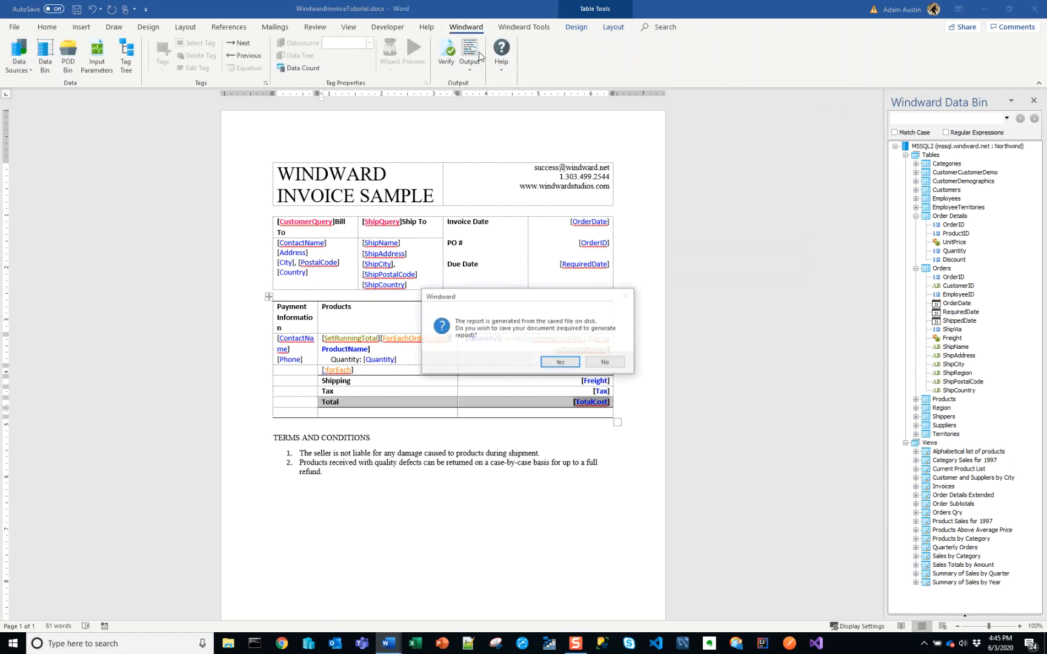
pyautogui.click(552, 363)
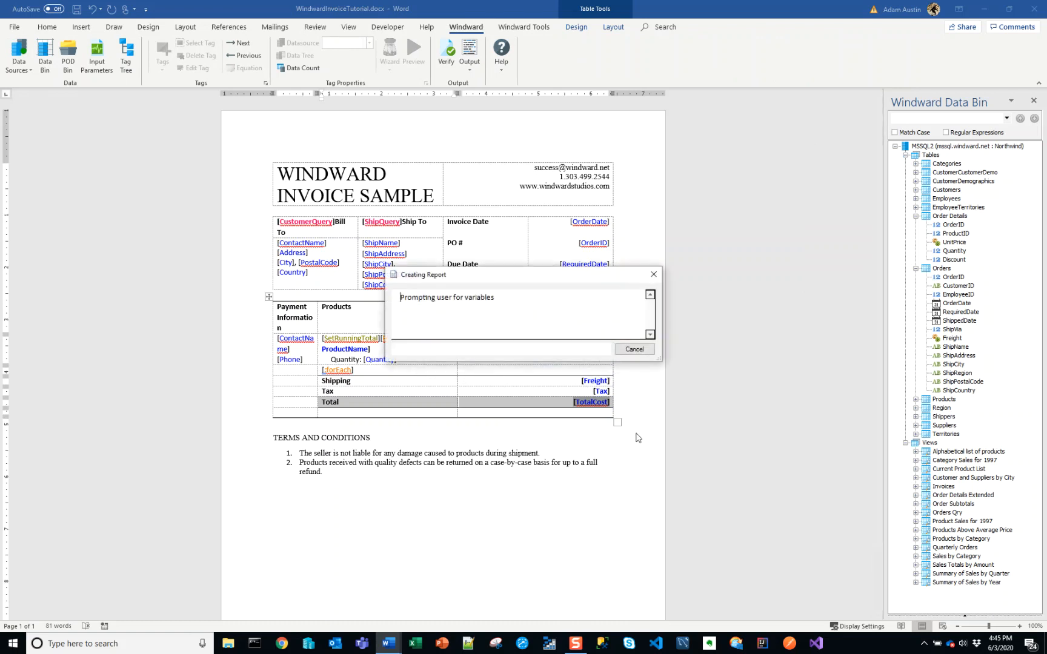
pyautogui.click(621, 404)
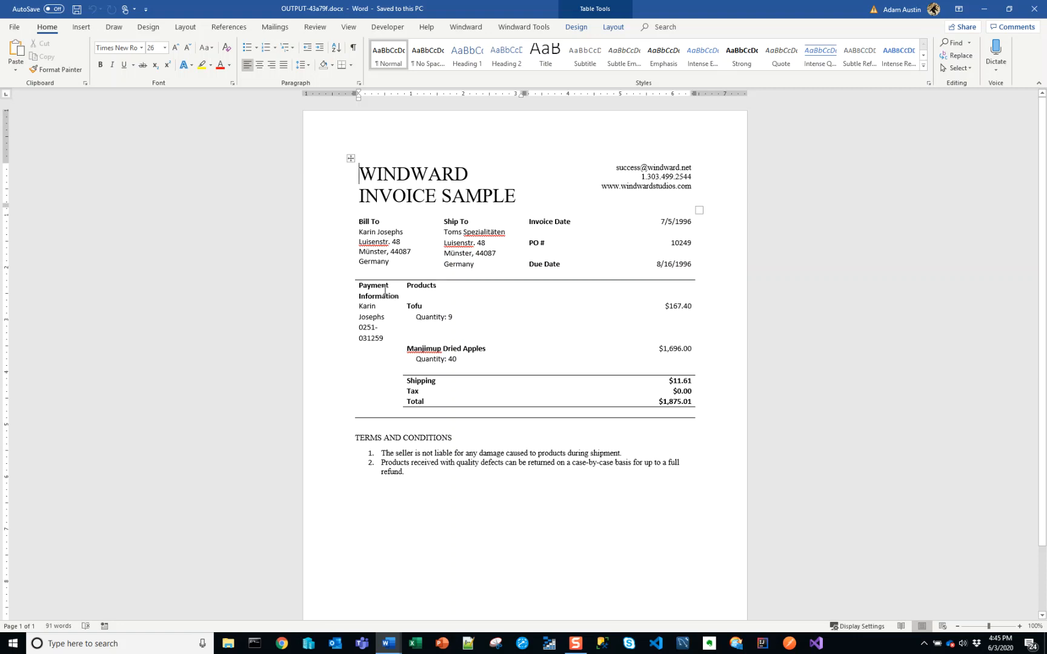
# Compare the generated invoice OUTPUT-43a79f.docx with the sample OUTPUT-cbfe84.docx, and return to the WindwardInvoiceTutorial template.
pyautogui.hotkey('alt', 'Tab')
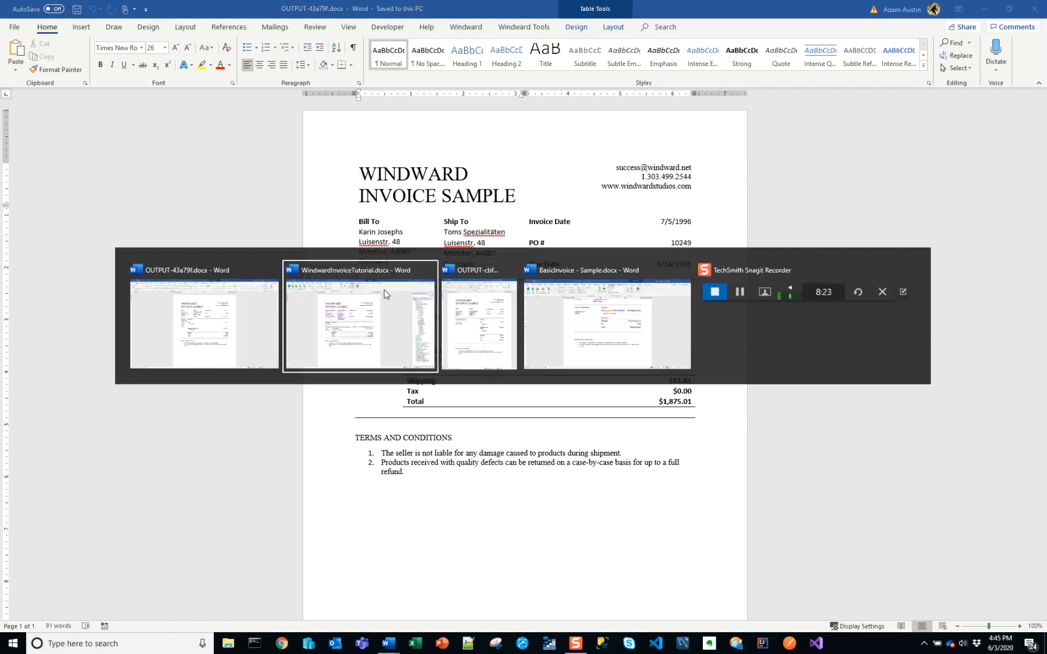
pyautogui.hotkey('alt', 'Tab')
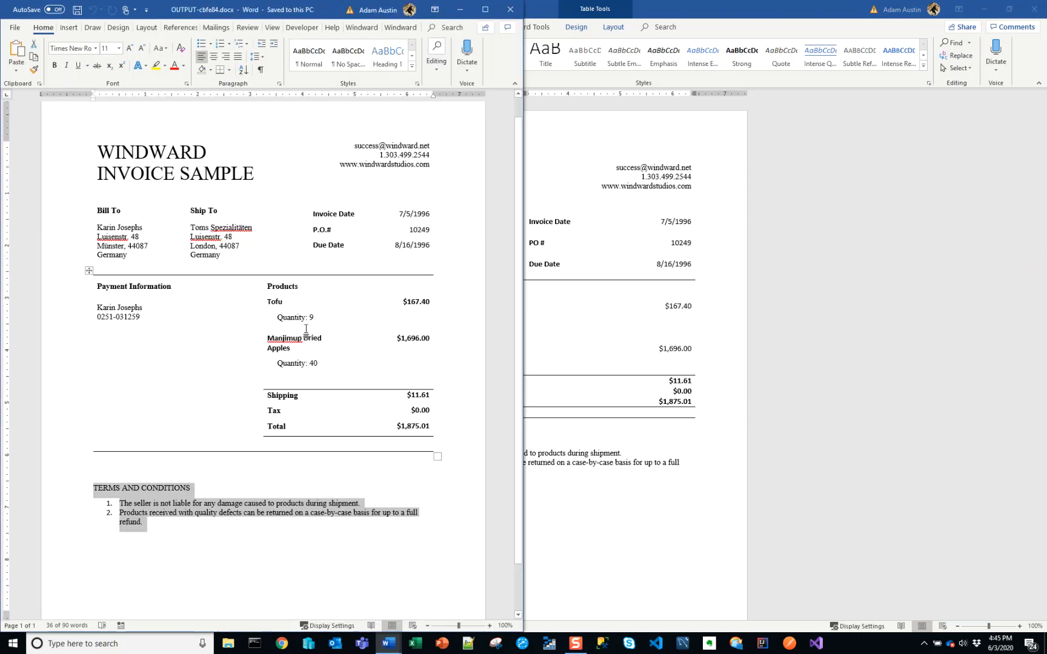
pyautogui.hotkey('alt', 'Tab')
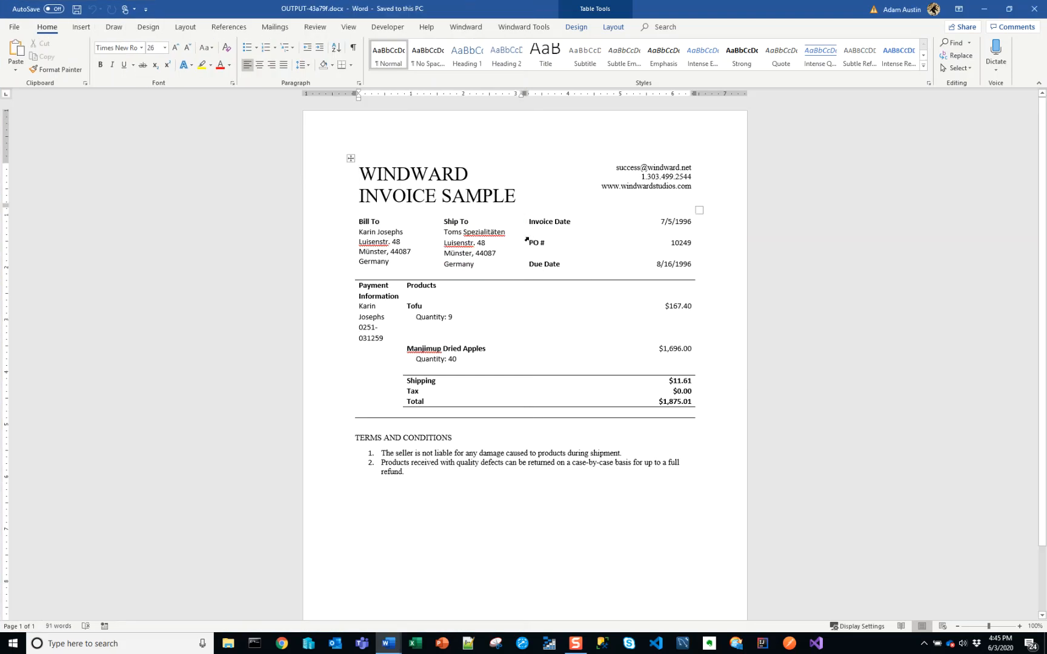
pyautogui.hotkey('alt', 'Tab')
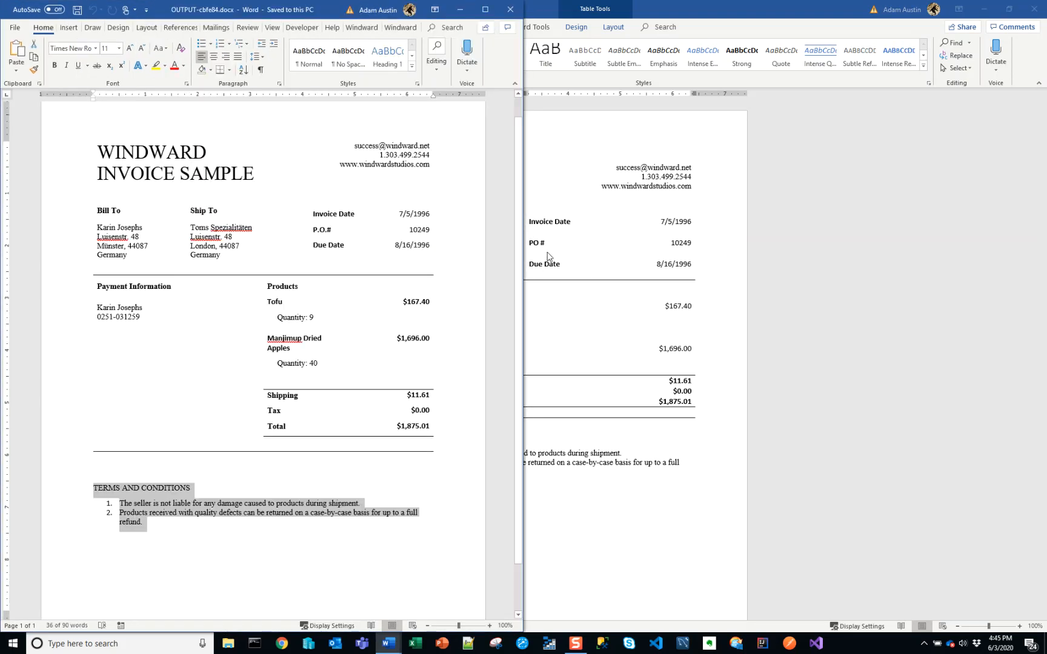
pyautogui.hotkey('alt', 'Tab')
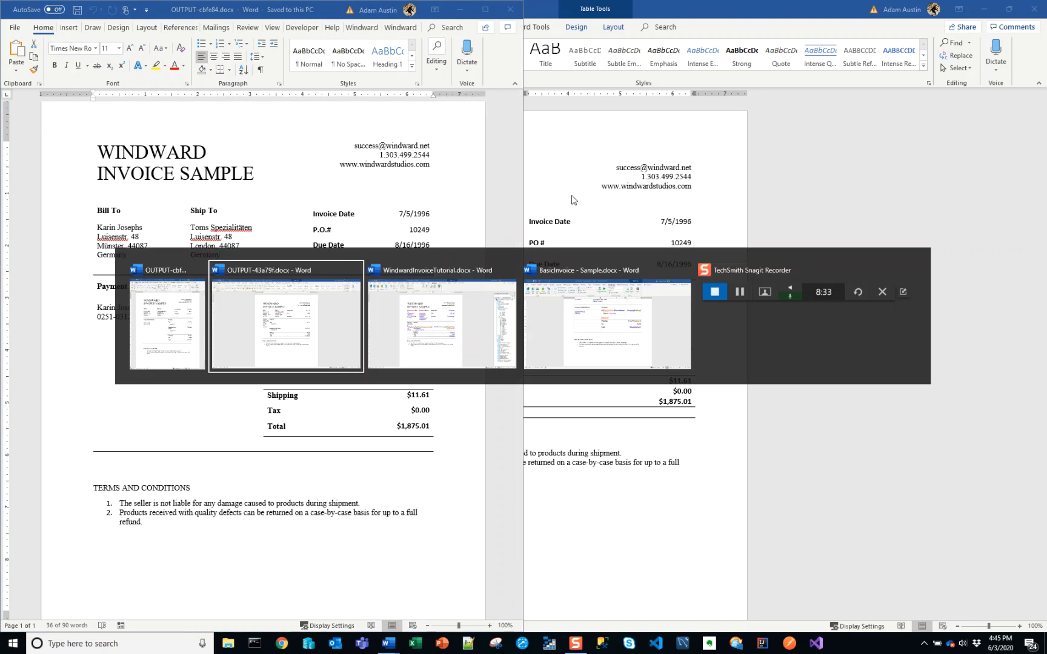
pyautogui.hotkey('alt', 'Tab')
pyautogui.press('Tab')
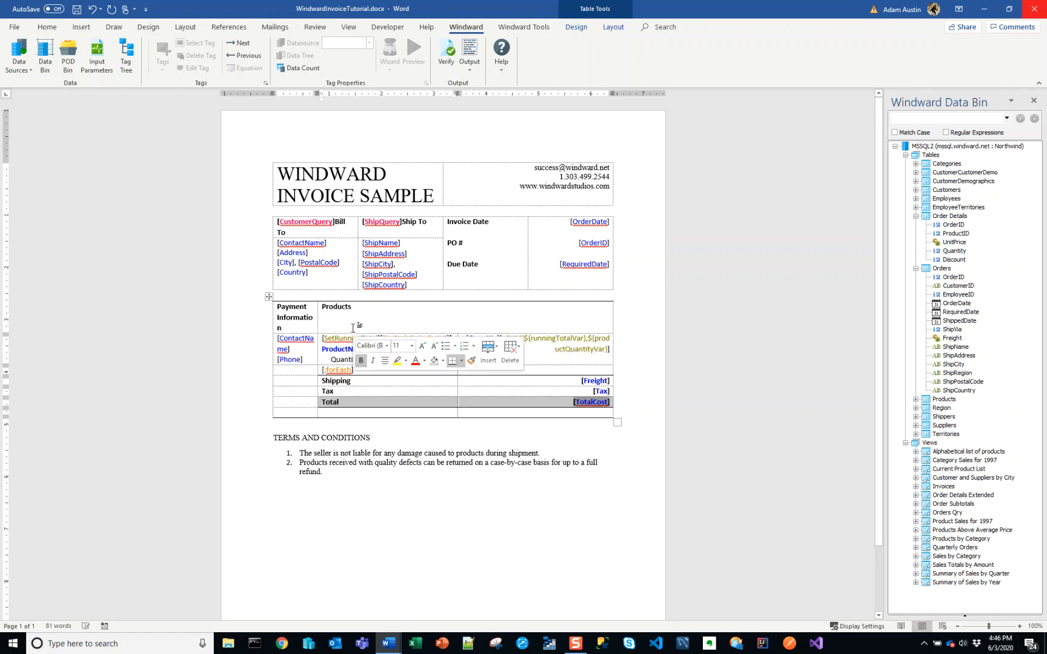
# Set the products table to fixed column width.
pyautogui.click(312, 328)
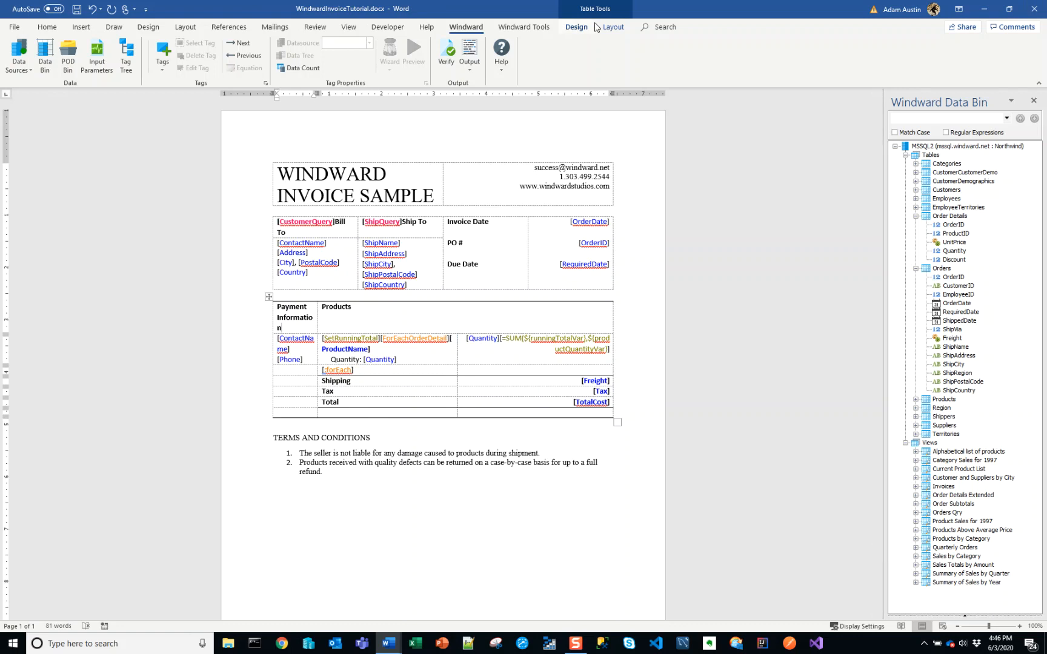
pyautogui.click(576, 27)
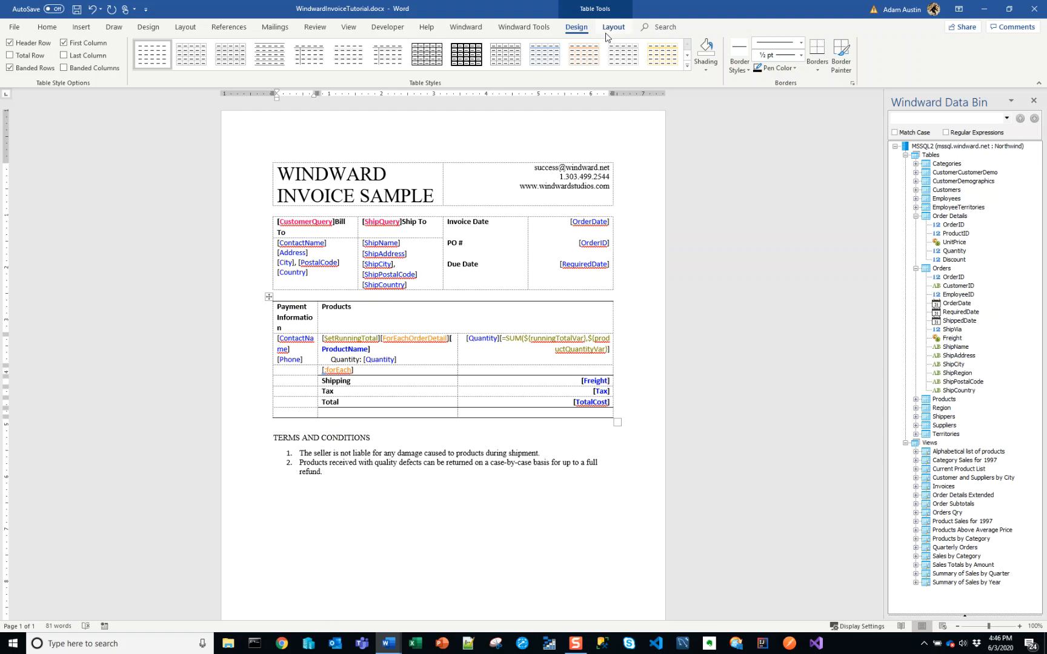
pyautogui.click(613, 27)
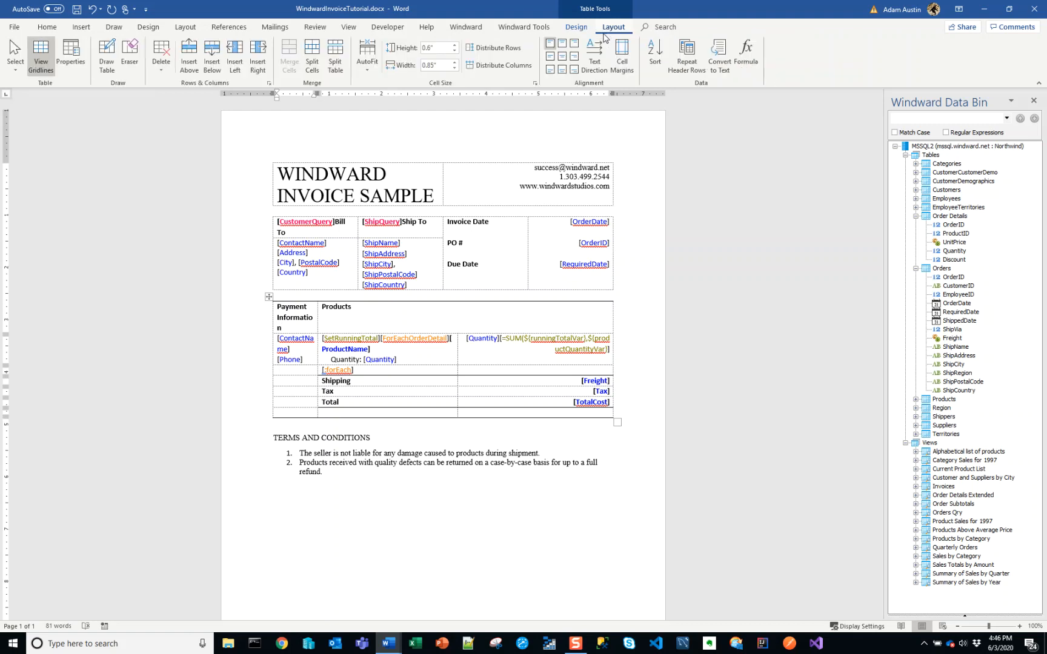
pyautogui.click(367, 60)
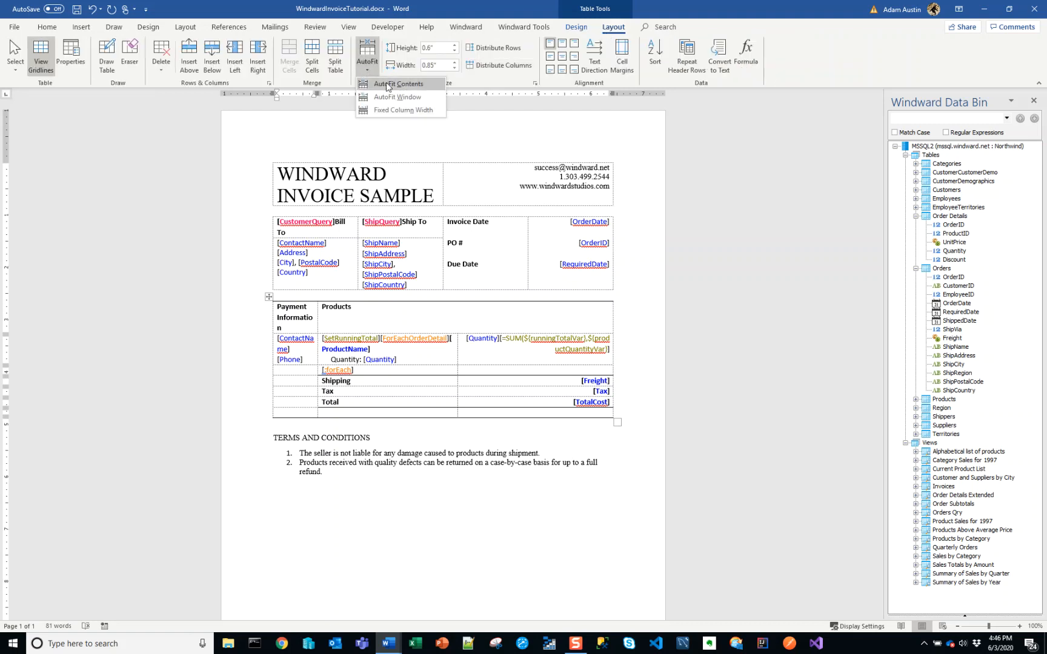
pyautogui.click(424, 110)
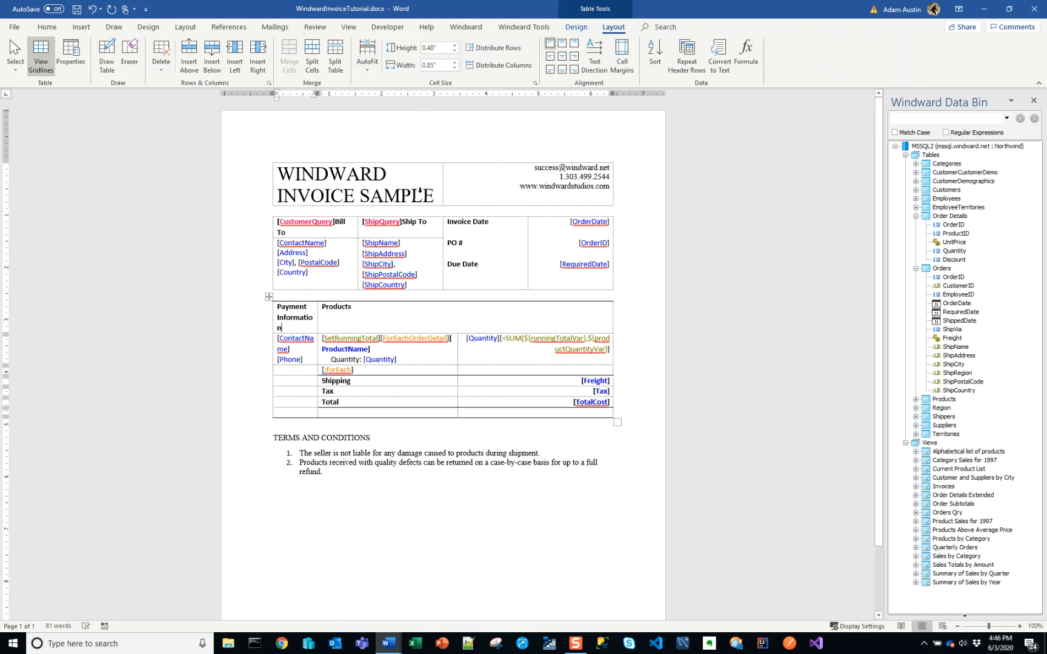
# Widen the products table's Payment Information column to half the table width and narrow the amounts column at its other end.
pyautogui.click(317, 333)
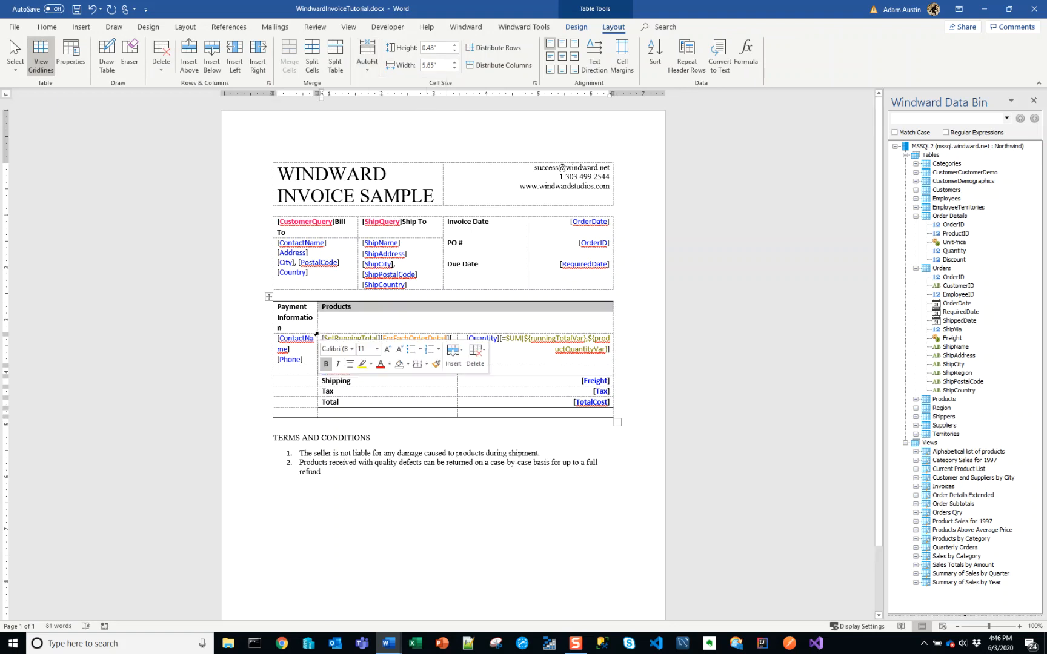
pyautogui.moveTo(317, 341); pyautogui.dragTo(387, 341)
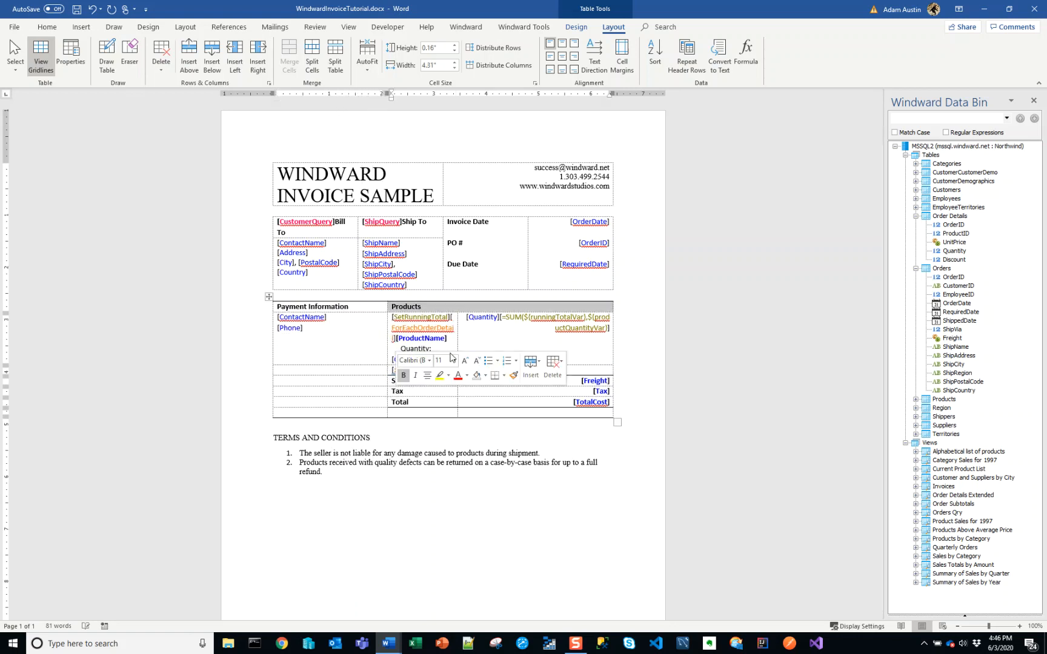
pyautogui.moveTo(457, 391); pyautogui.dragTo(561, 353)
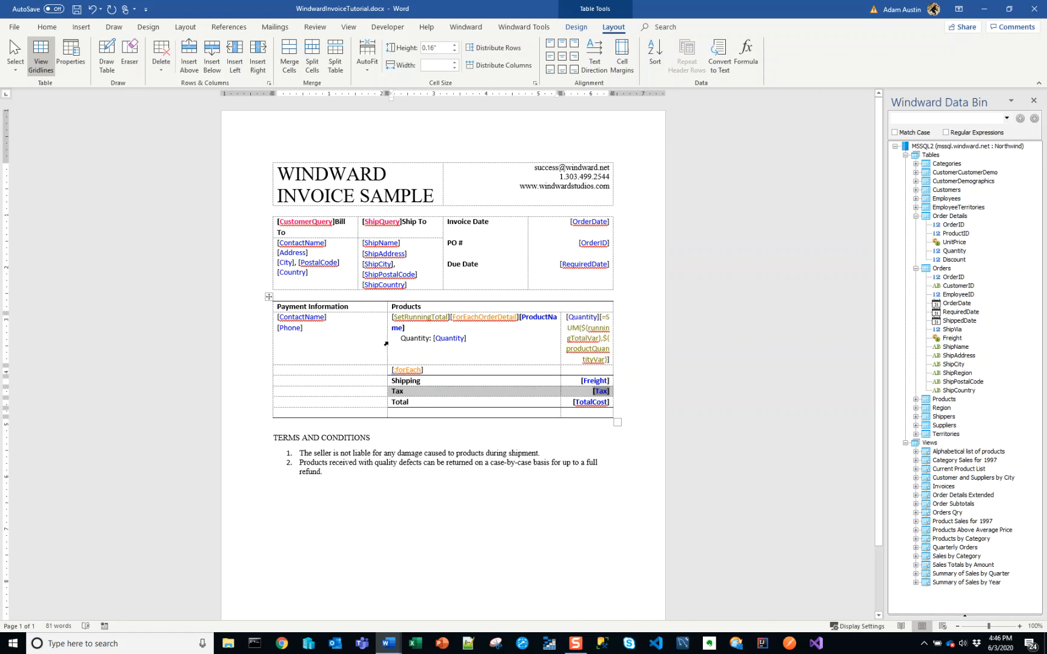
pyautogui.moveTo(387, 343); pyautogui.dragTo(441, 347)
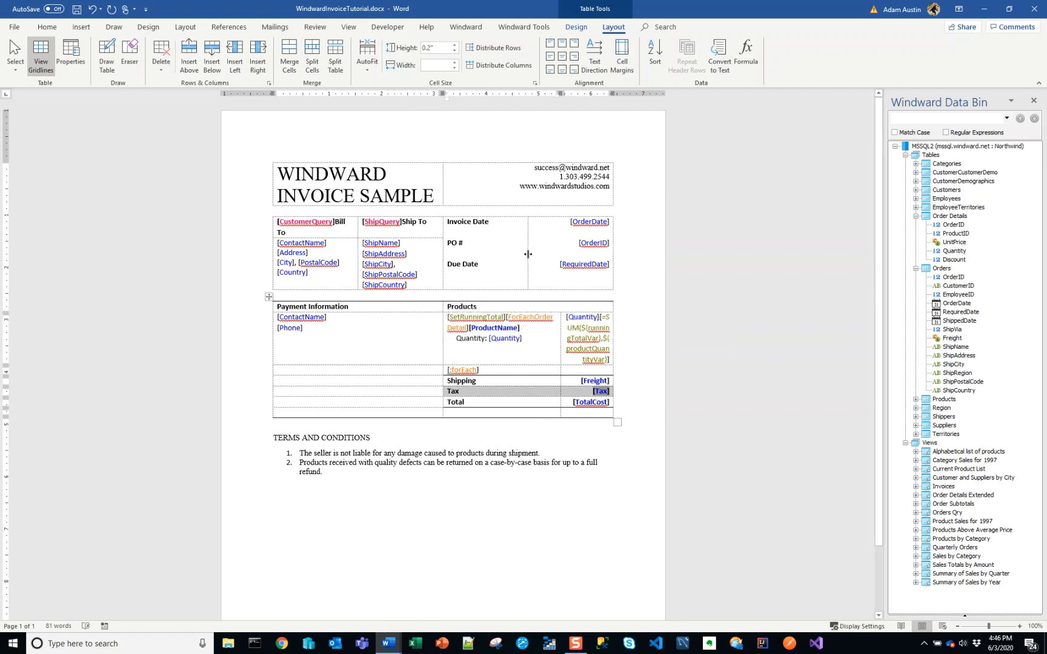
# Set the Bill To and Ship To table to fixed column width.
pyautogui.click(314, 234)
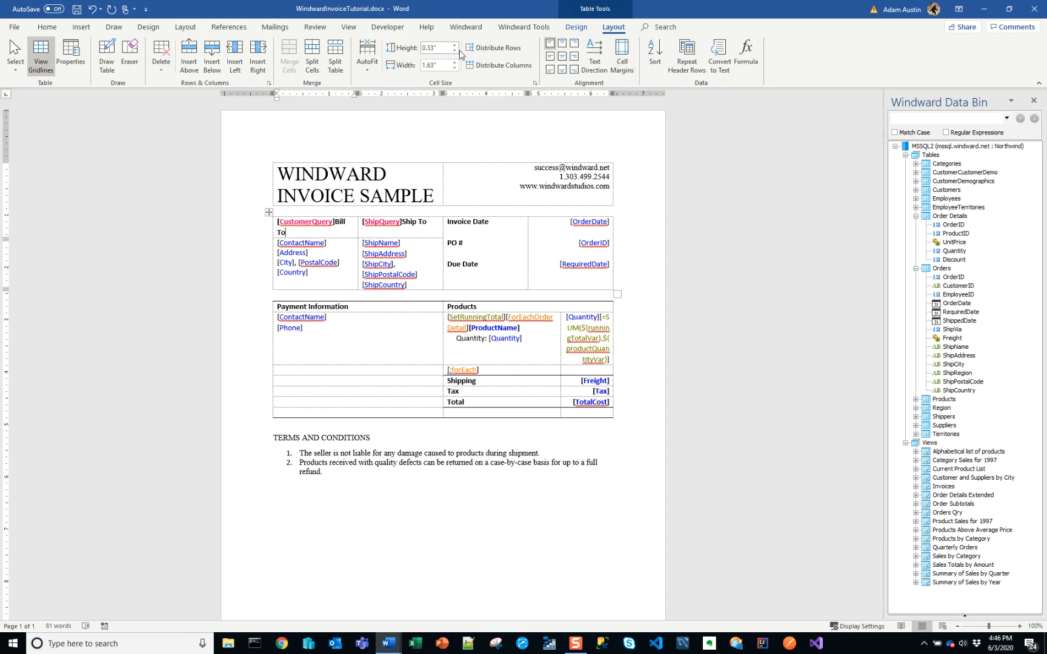
pyautogui.click(368, 61)
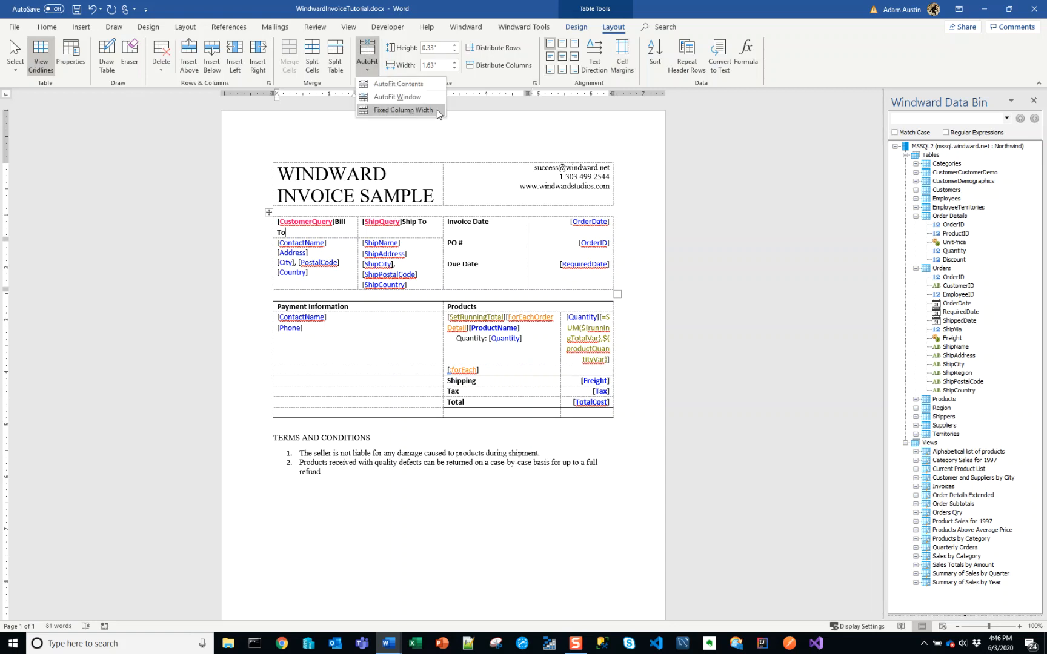
pyautogui.click(403, 110)
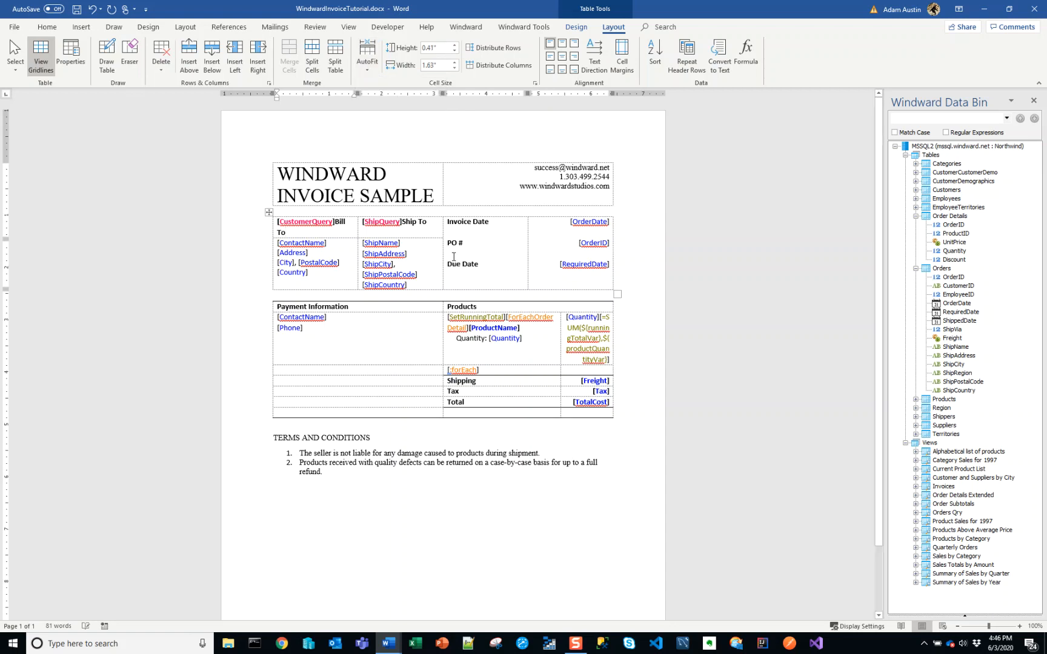
# Narrow the order values column and reduce the Invoice Date label column to about 1.06", giving the Ship To column more room.
pyautogui.moveTo(527, 253); pyautogui.dragTo(549, 253)
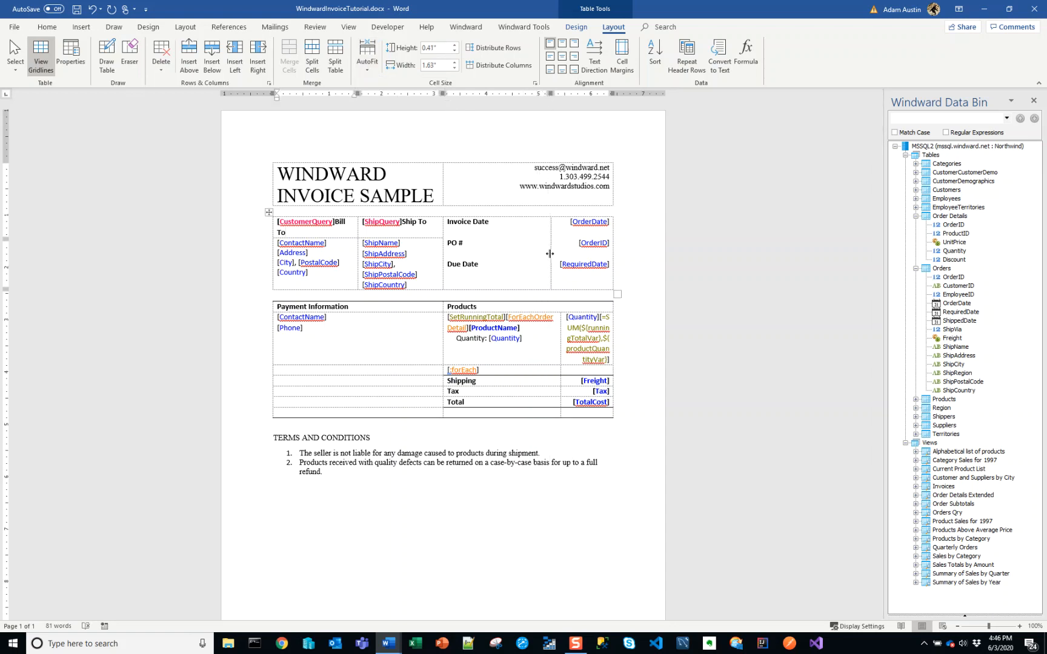
pyautogui.click(442, 257)
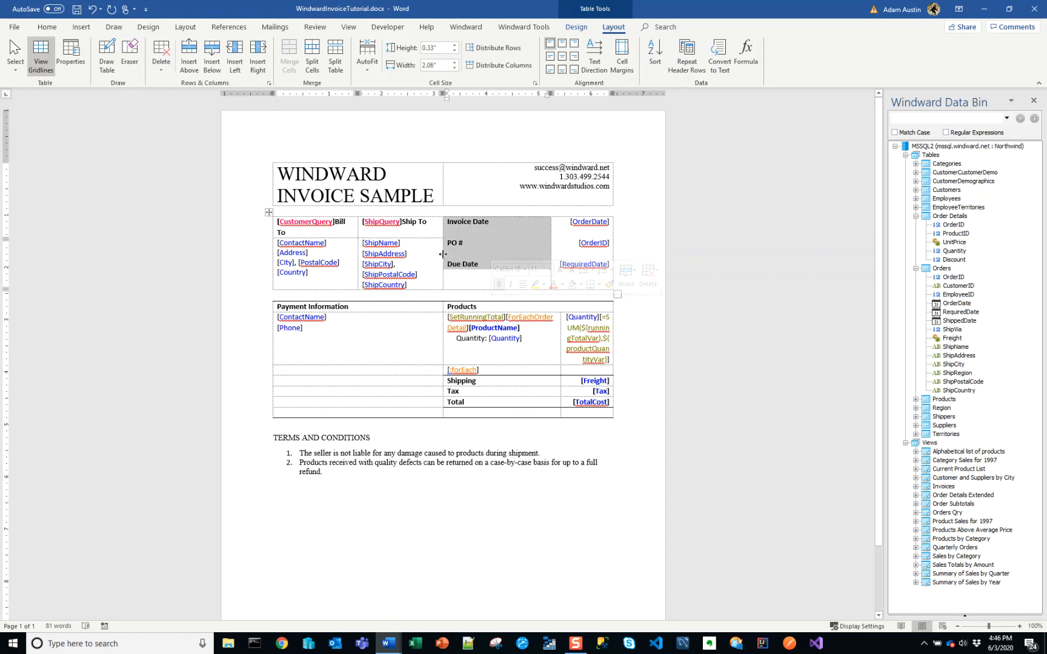
pyautogui.moveTo(446, 255); pyautogui.dragTo(495, 253)
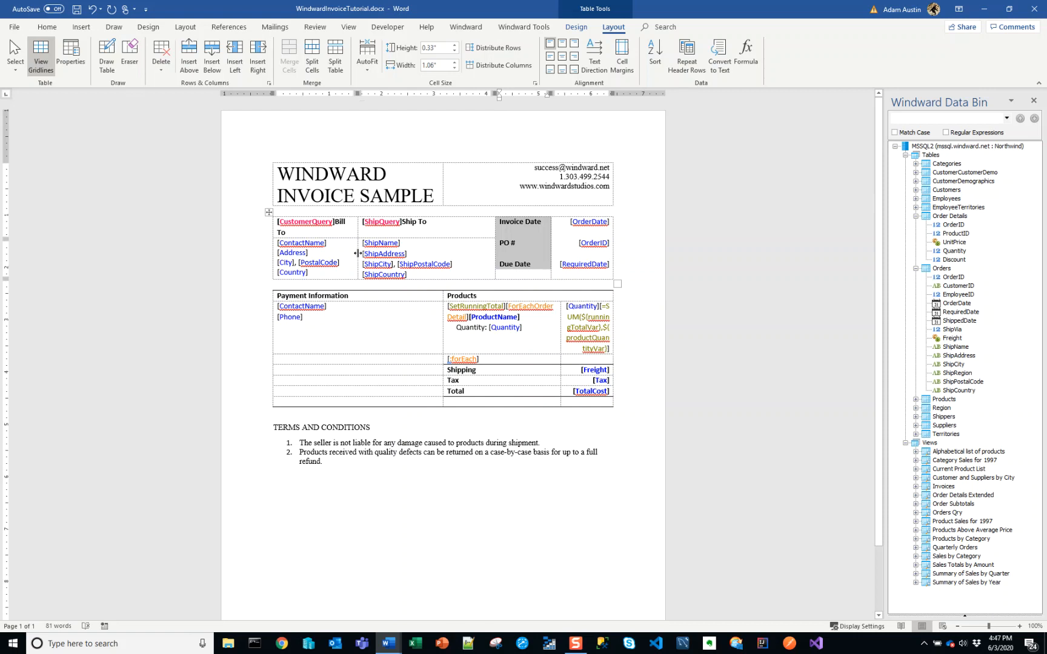
# Save the resized template and generate a new invoice report from it, accepting the prompted variables.
pyautogui.click(467, 28)
pyautogui.click(469, 52)
pyautogui.click(561, 360)
pyautogui.click(586, 407)
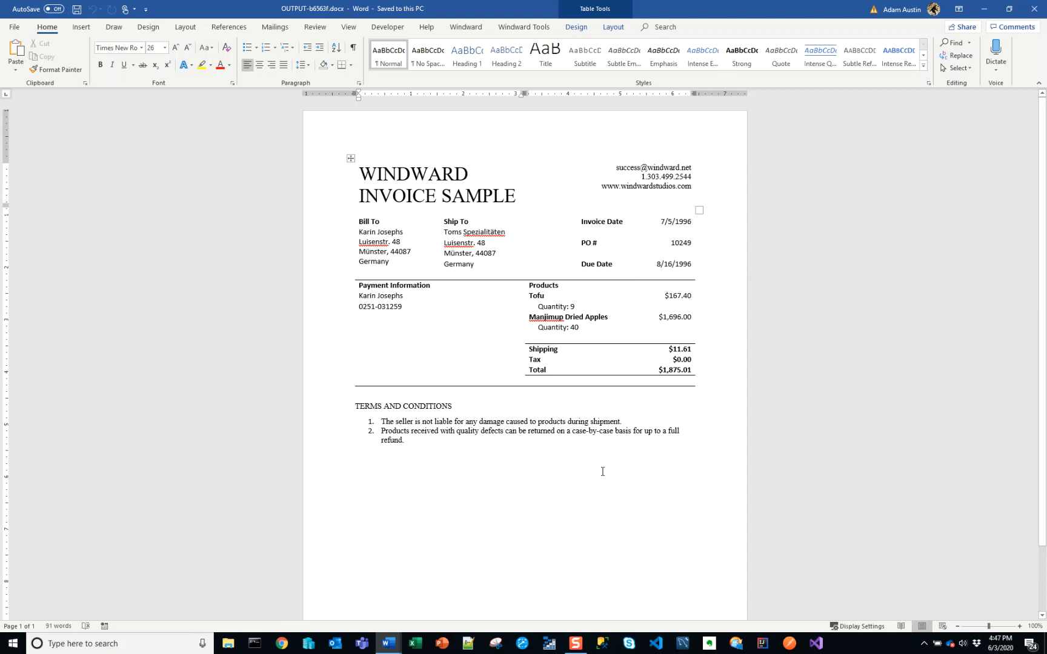
# Compare the generated invoice with the sample output and the template, checking column widths, borders and the products section.
pyautogui.hotkey('alt', 'Tab')
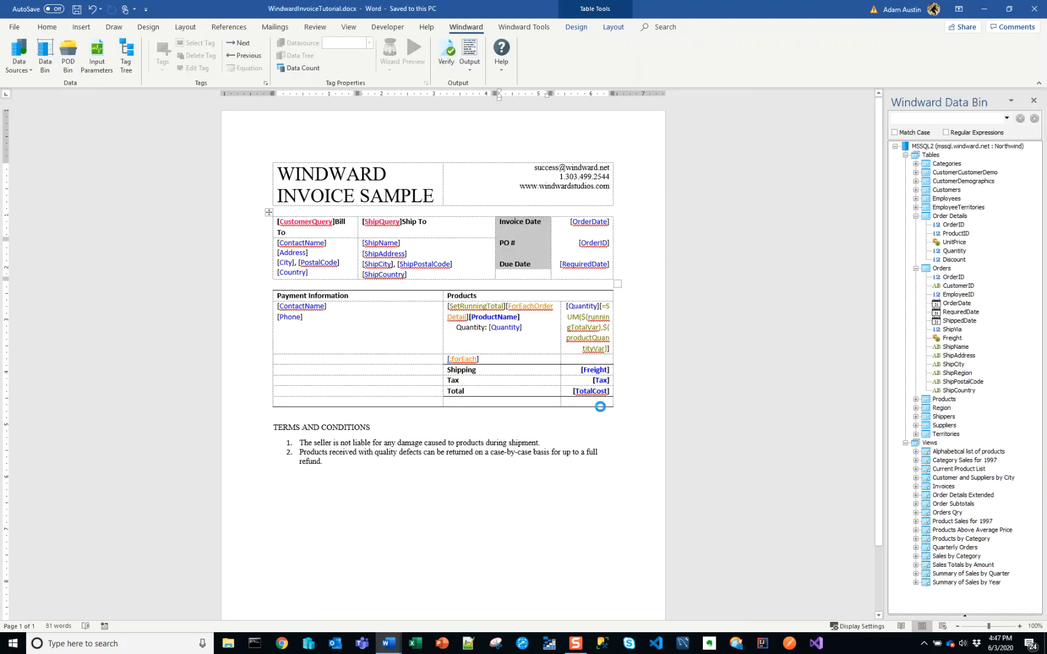
pyautogui.hotkey('alt', 'Tab')
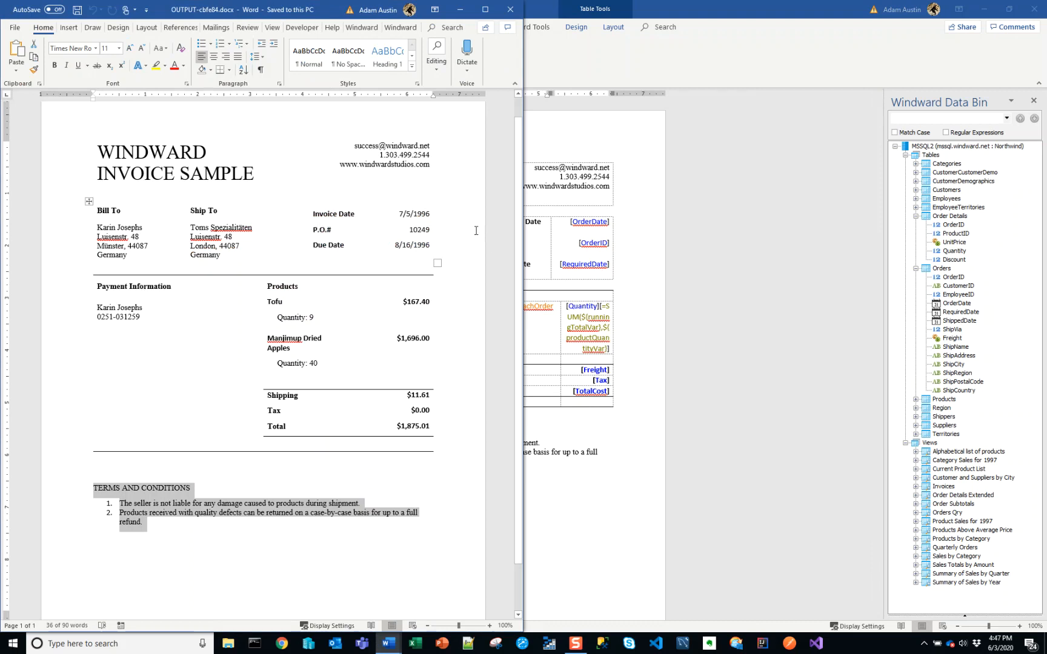
pyautogui.hotkey('alt', 'Tab')
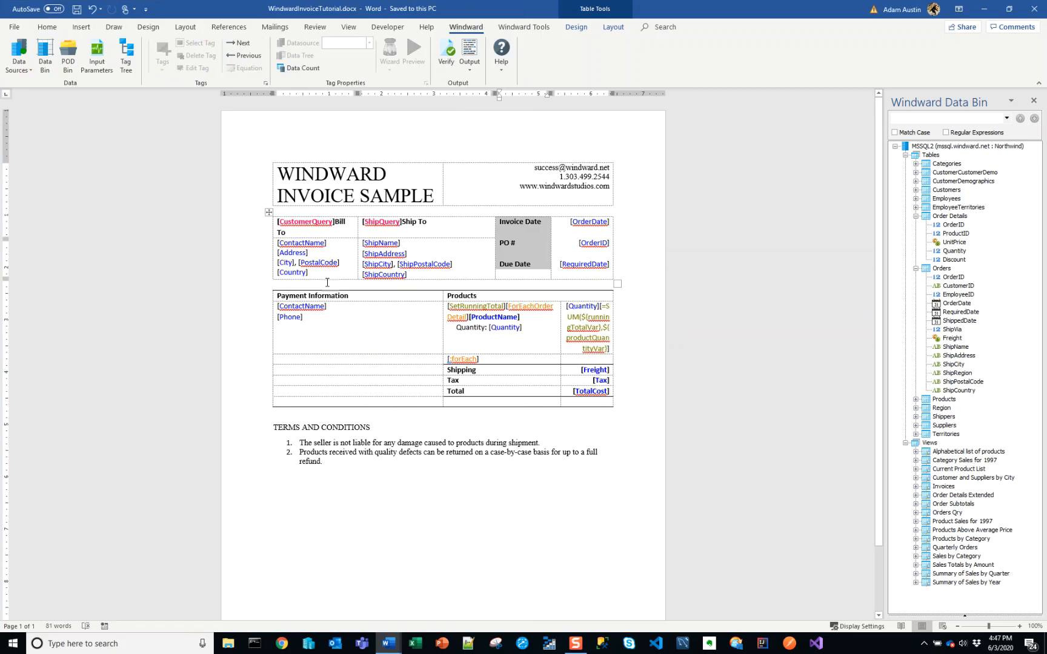
pyautogui.hotkey('alt', 'Tab')
pyautogui.press('Tab')
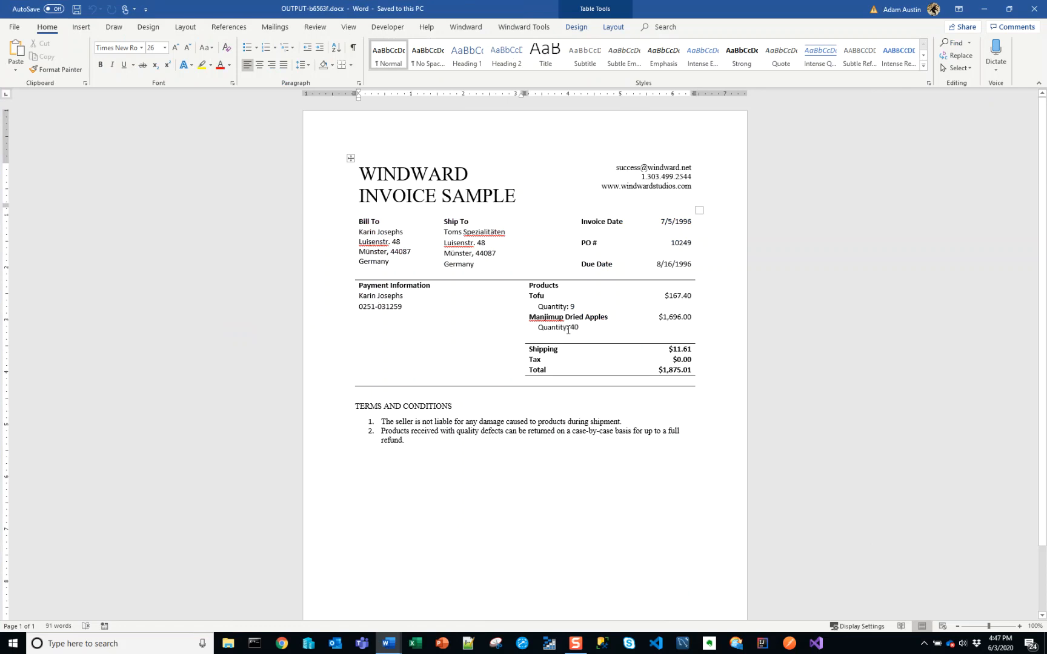
pyautogui.hotkey('alt', 'Tab')
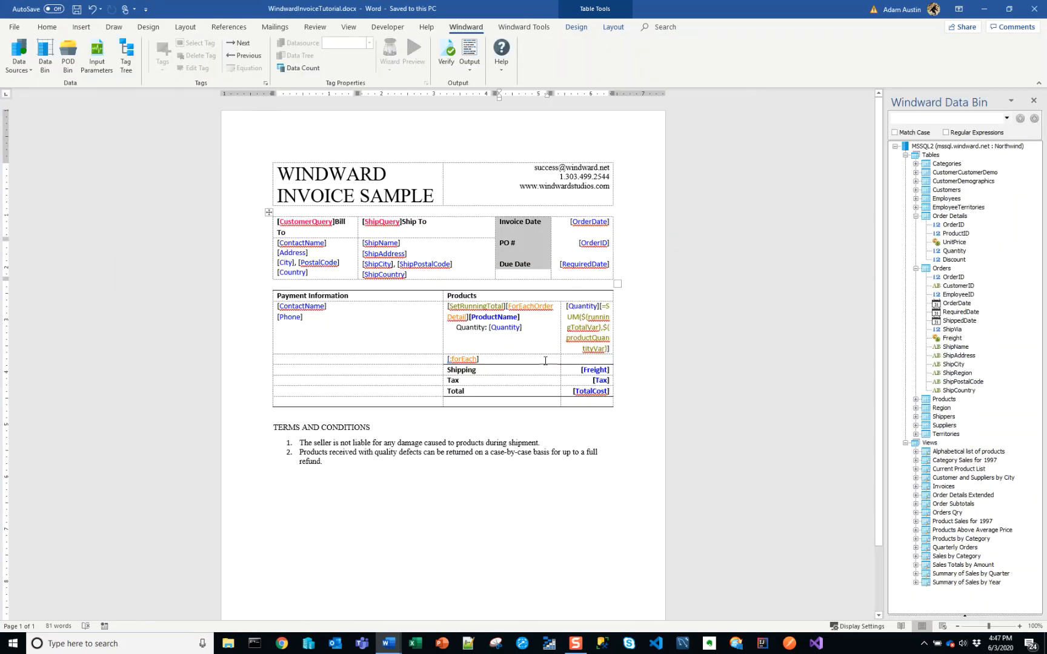
pyautogui.click(543, 363)
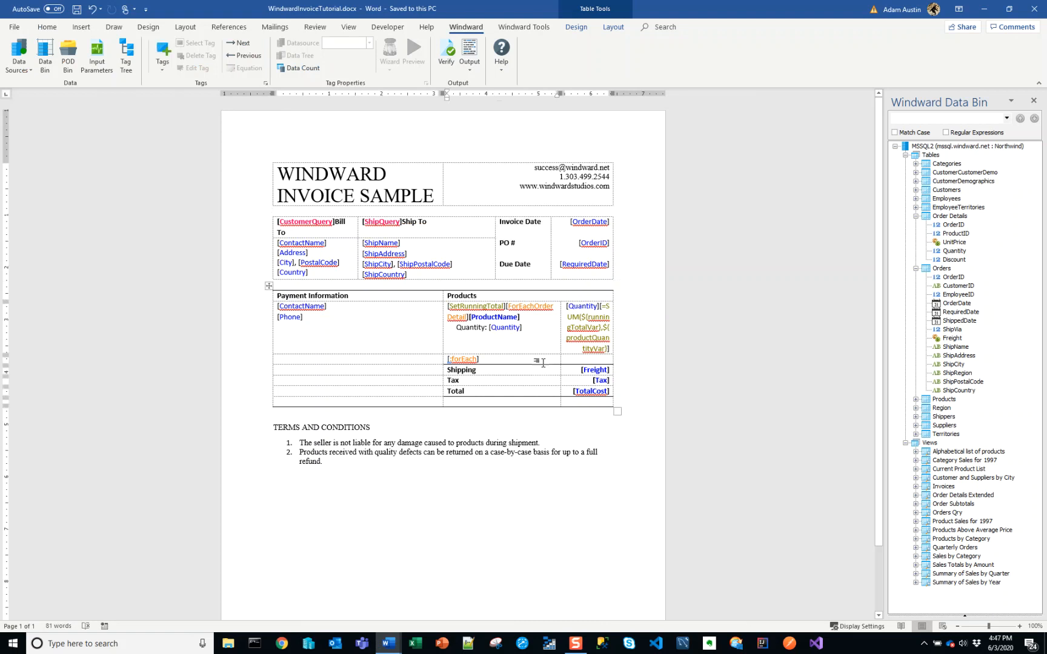
pyautogui.hotkey('alt', 'Tab')
pyautogui.hotkey('alt', 'Tab')
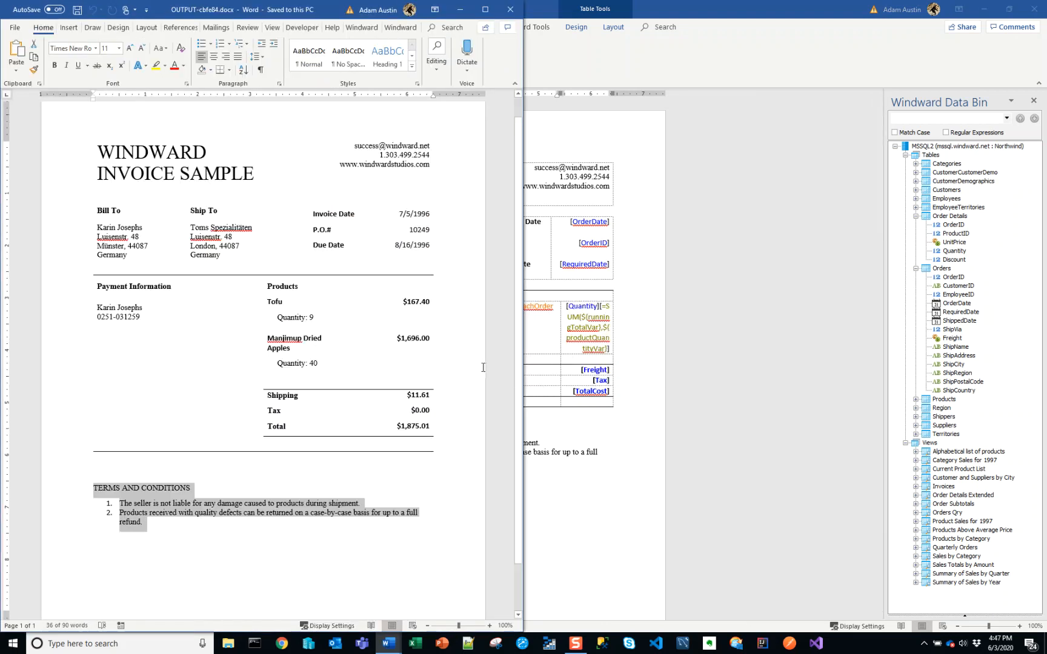
pyautogui.hotkey('alt', 'Tab')
pyautogui.hotkey('alt', 'Tab')
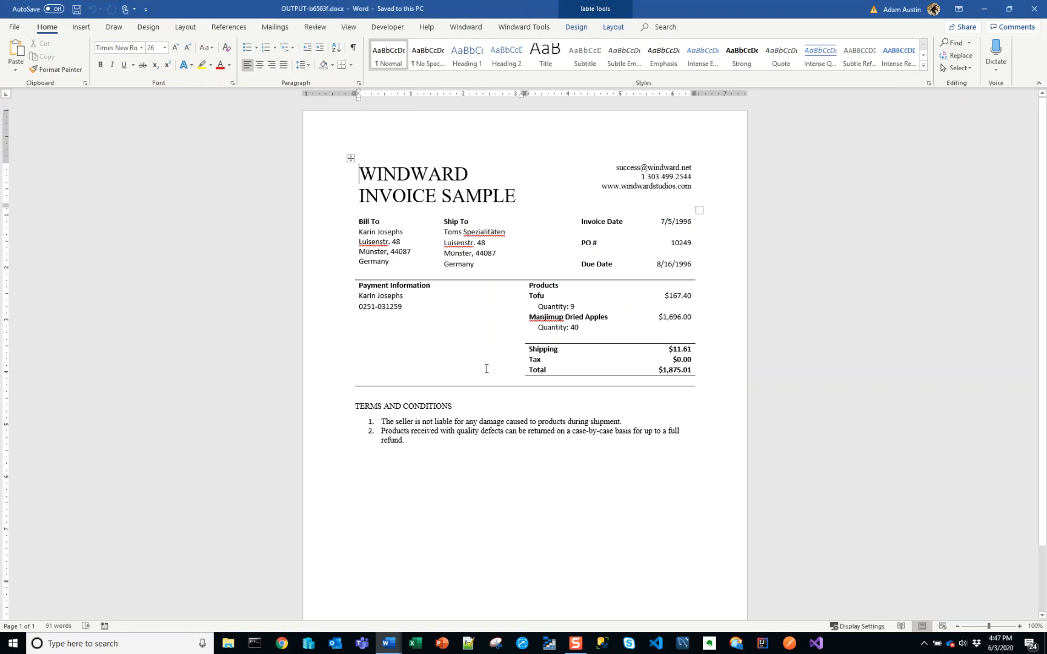
pyautogui.hotkey('alt', 'Tab')
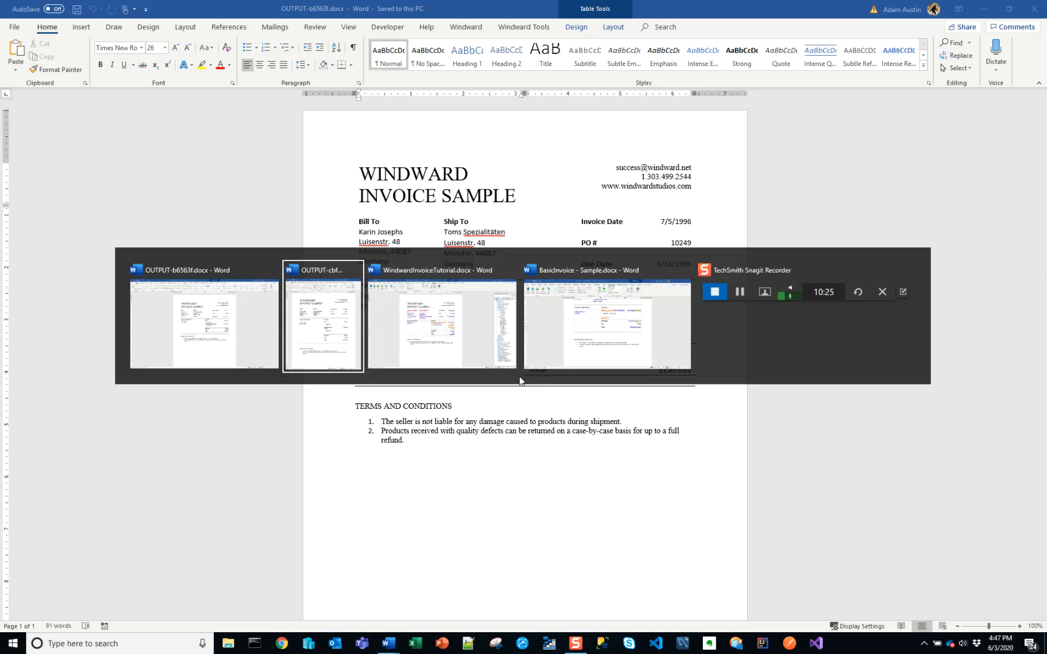
pyautogui.hotkey('alt', 'shift', 'Tab')
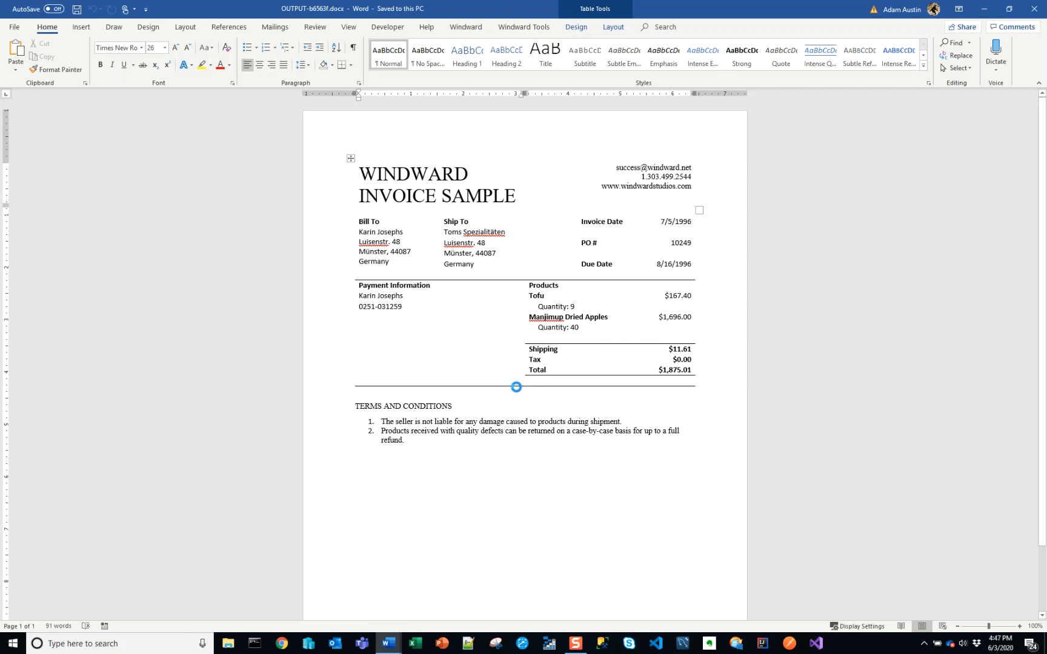
pyautogui.hotkey('alt', 'Tab')
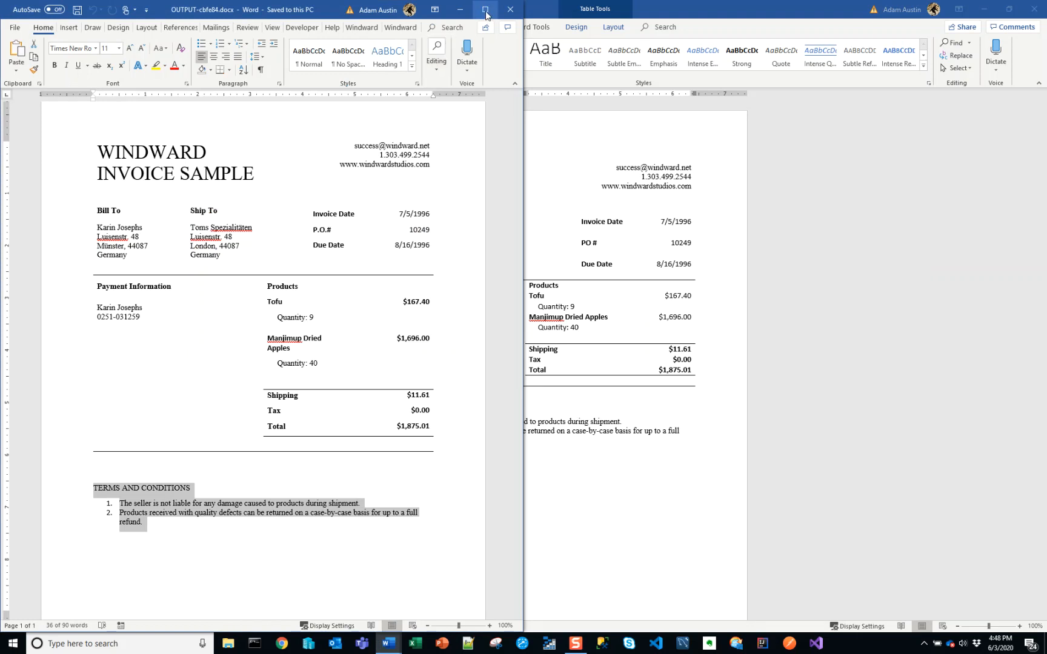
# Close the sample output and the generated invoice to return to the invoice template.
pyautogui.click(518, 11)
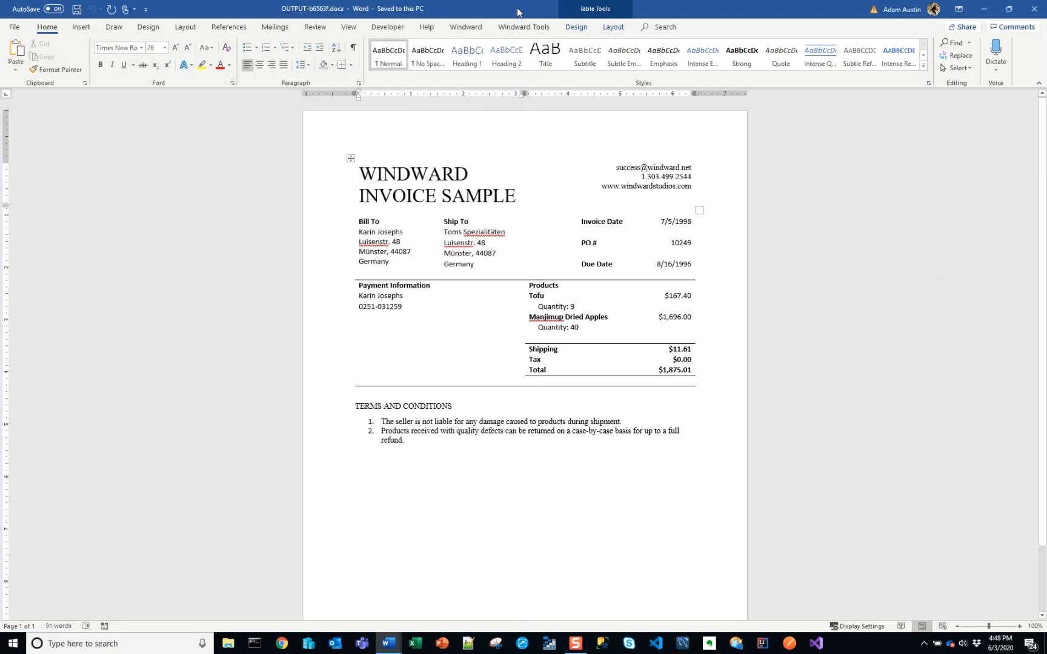
pyautogui.hotkey('alt', 'Tab')
pyautogui.press('Escape')
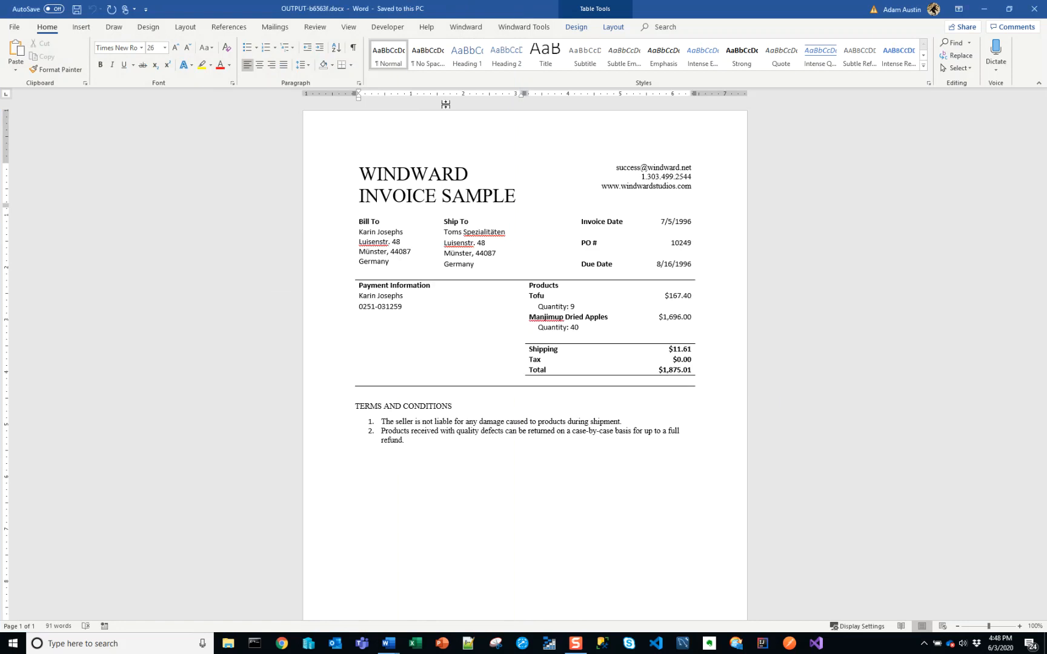
pyautogui.click(1034, 9)
# Generate a DOCX report from the template with the prompted order ID parameter, review the invoice and close it.
pyautogui.click(470, 60)
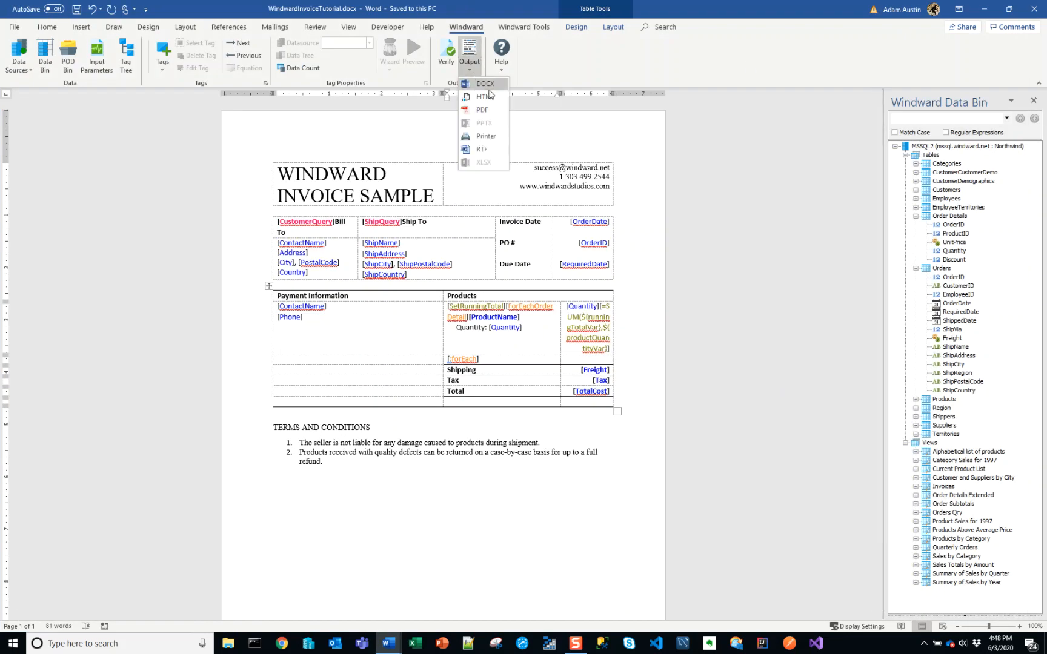
pyautogui.click(485, 84)
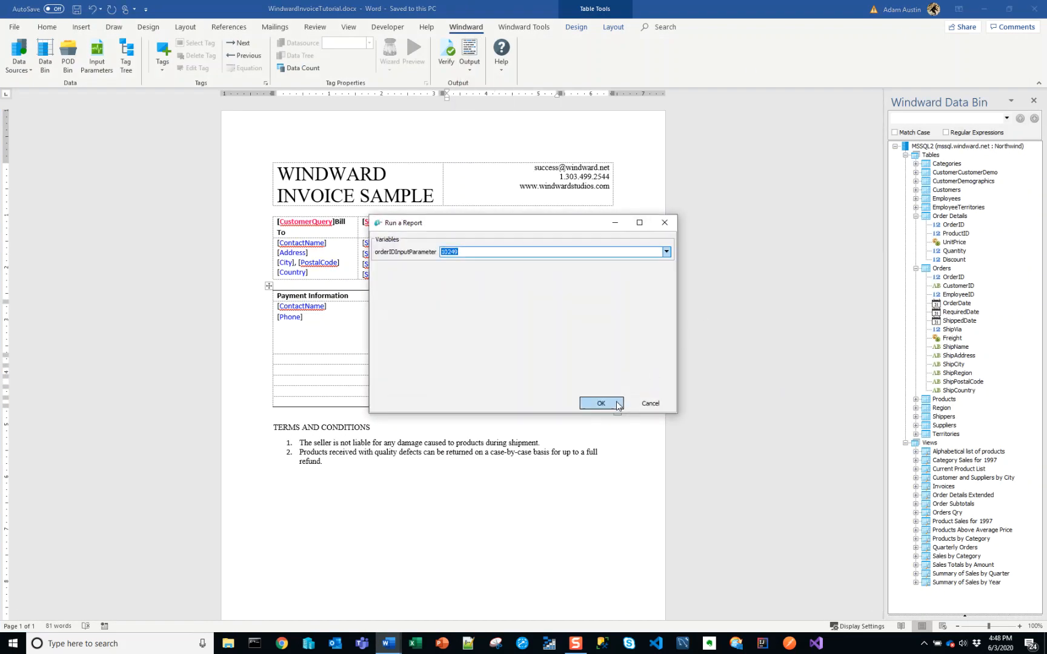
pyautogui.click(619, 403)
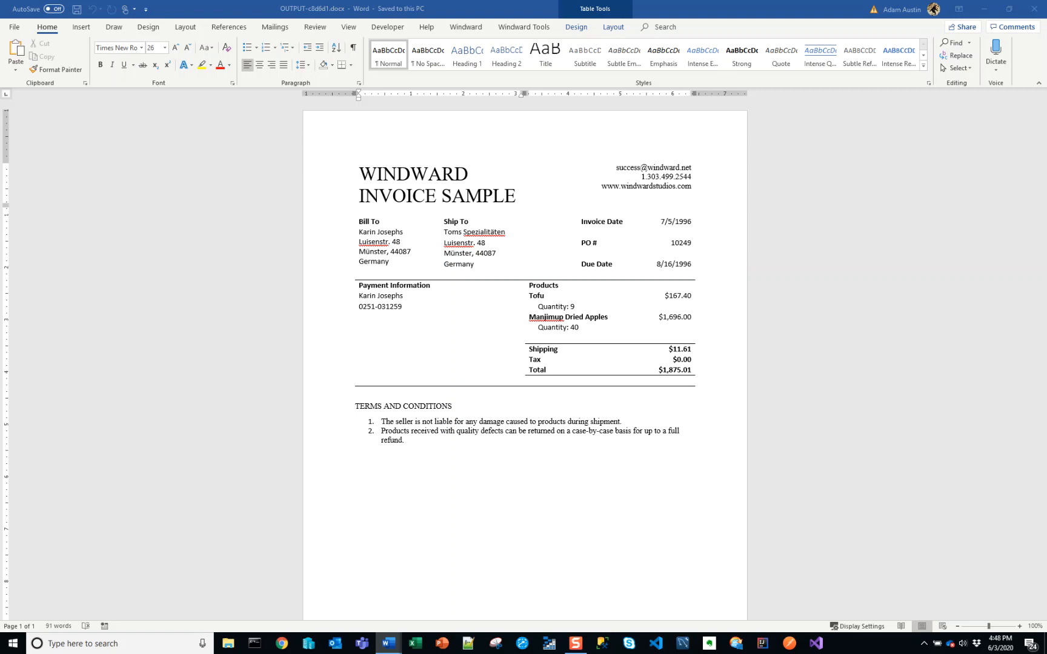
pyautogui.click(606, 438)
pyautogui.click(556, 448)
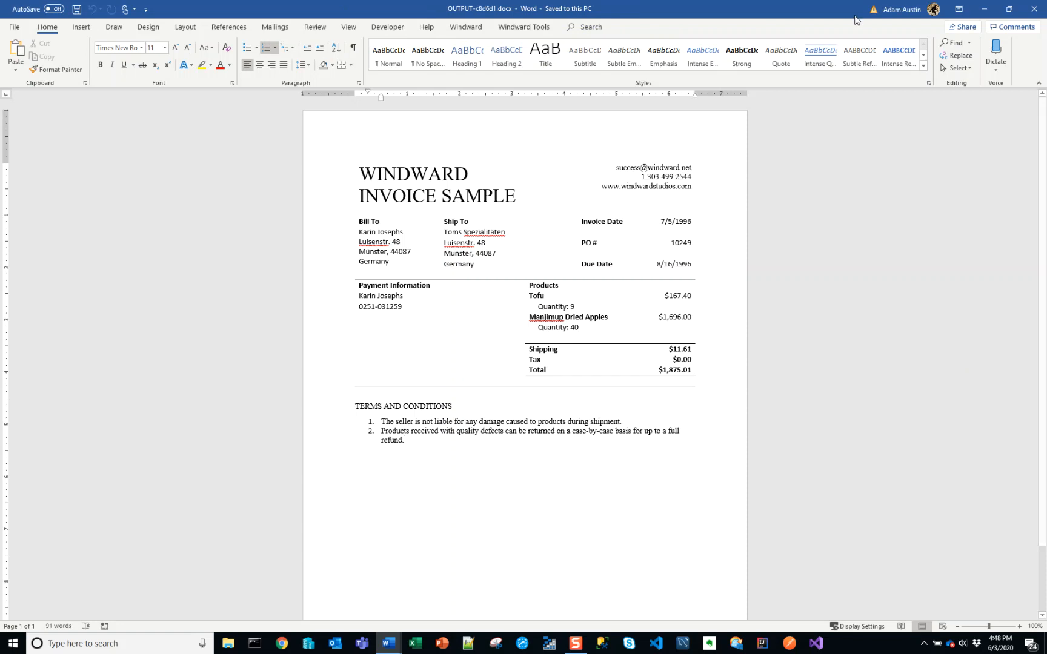
pyautogui.click(1037, 11)
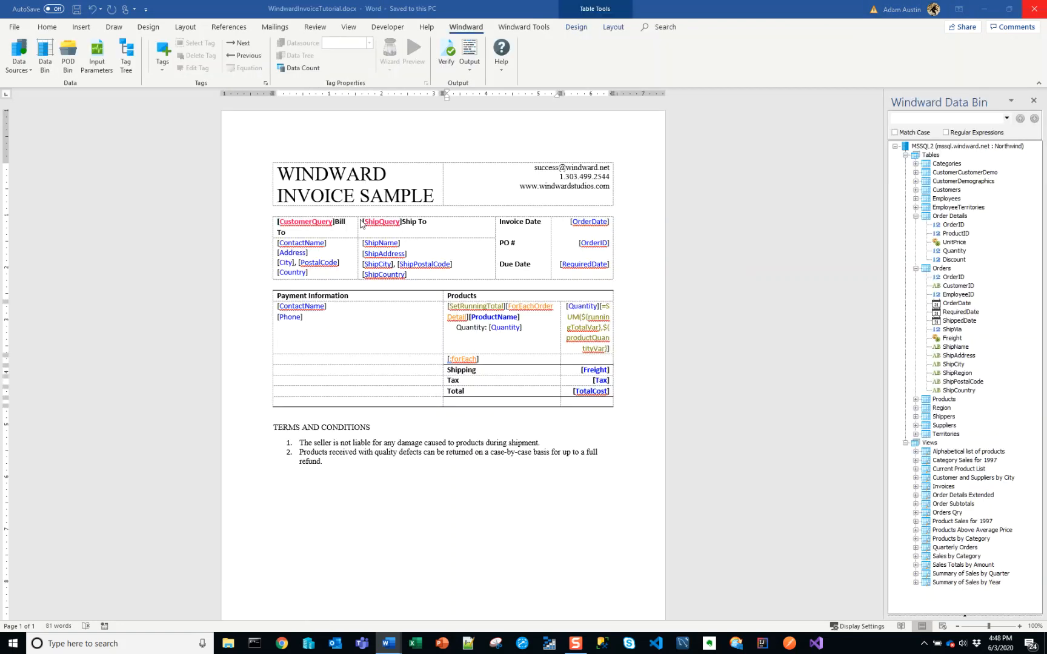
# Preview the select results of the CustomerQuery tag in the Bill To cell, and close the preview.
pyautogui.click(323, 222)
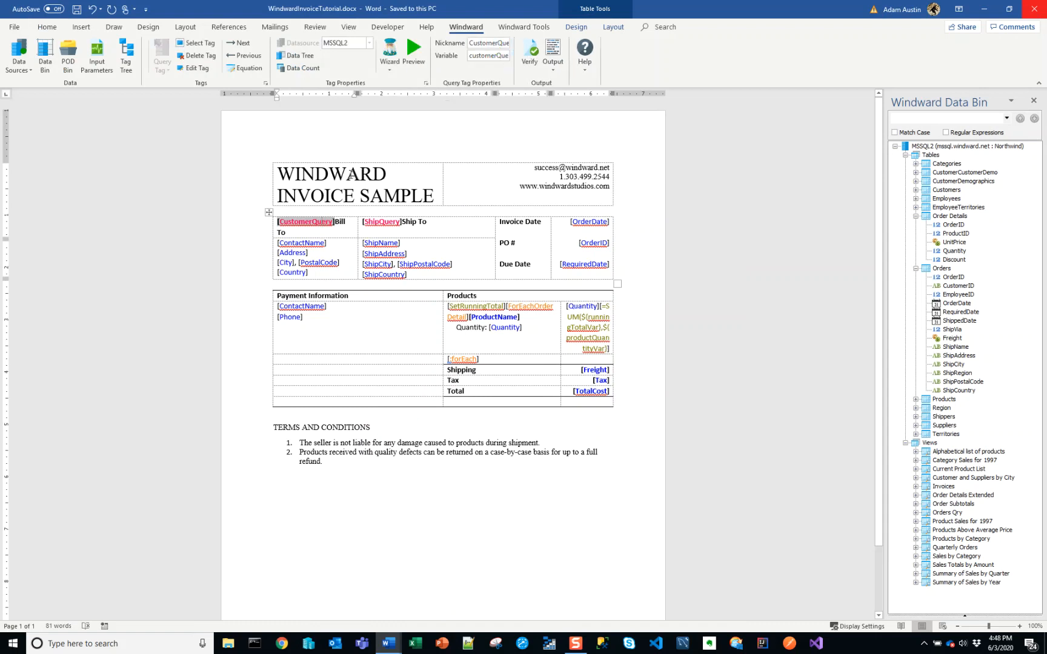
pyautogui.click(413, 53)
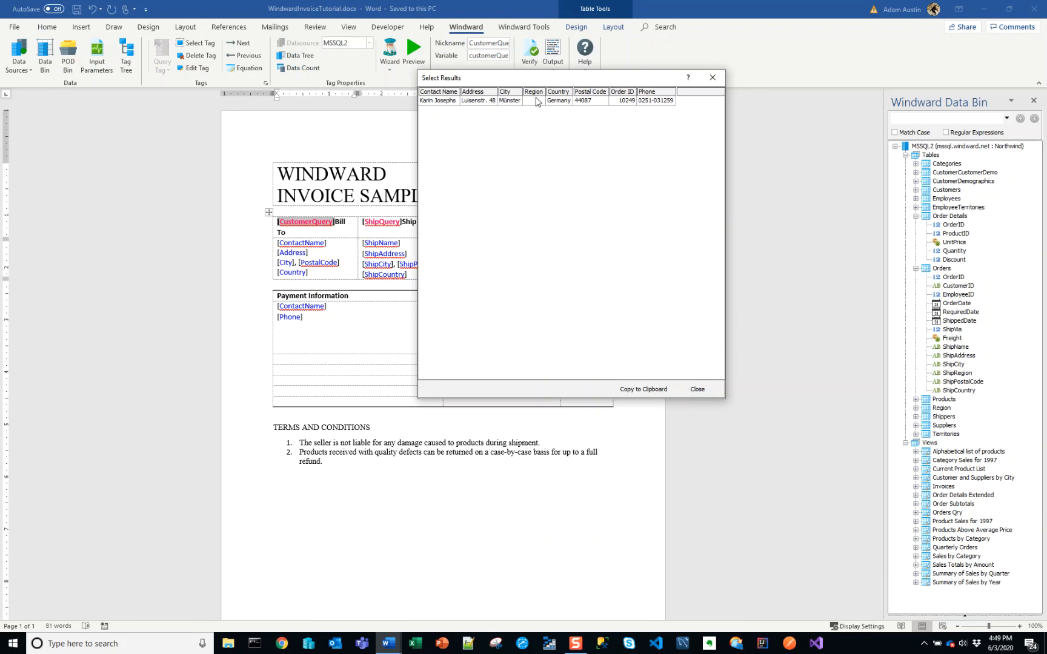
pyautogui.click(697, 389)
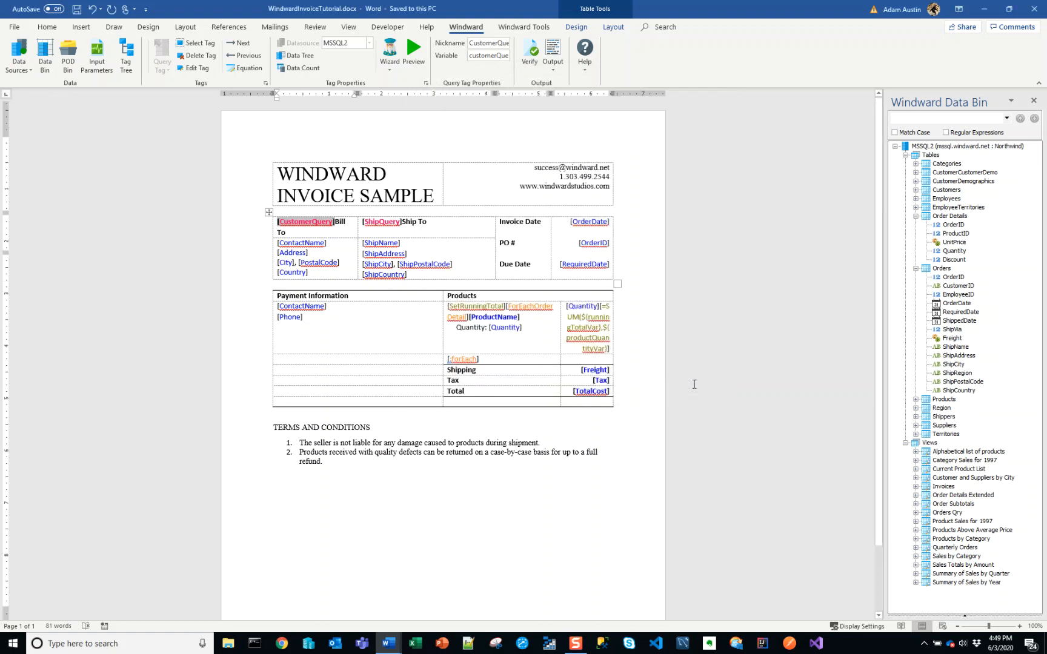
pyautogui.scroll(-3, 695, 384)
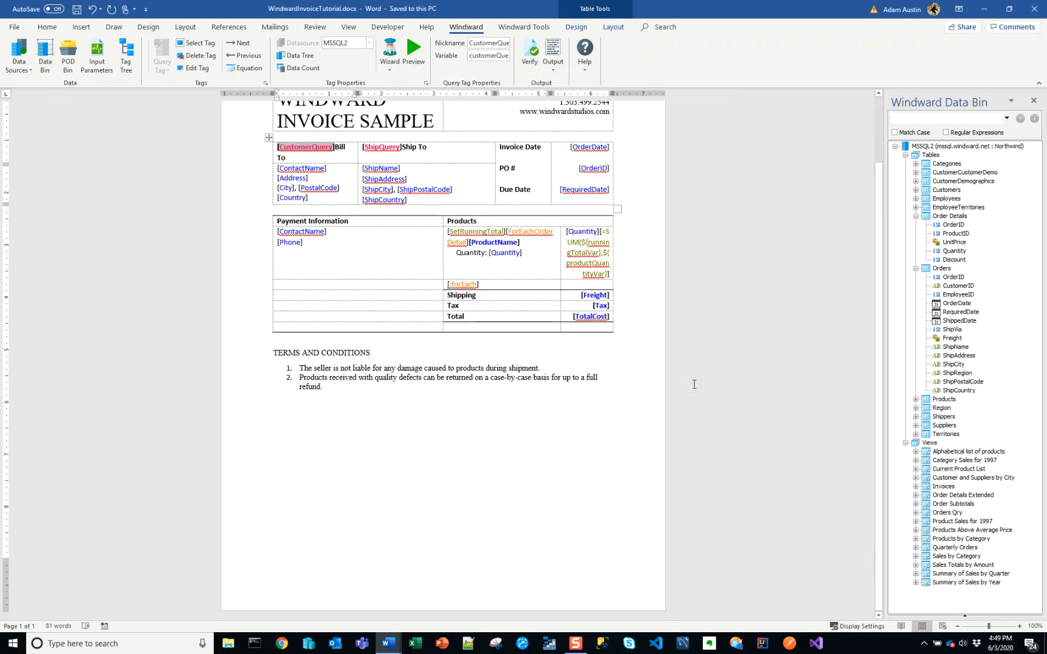